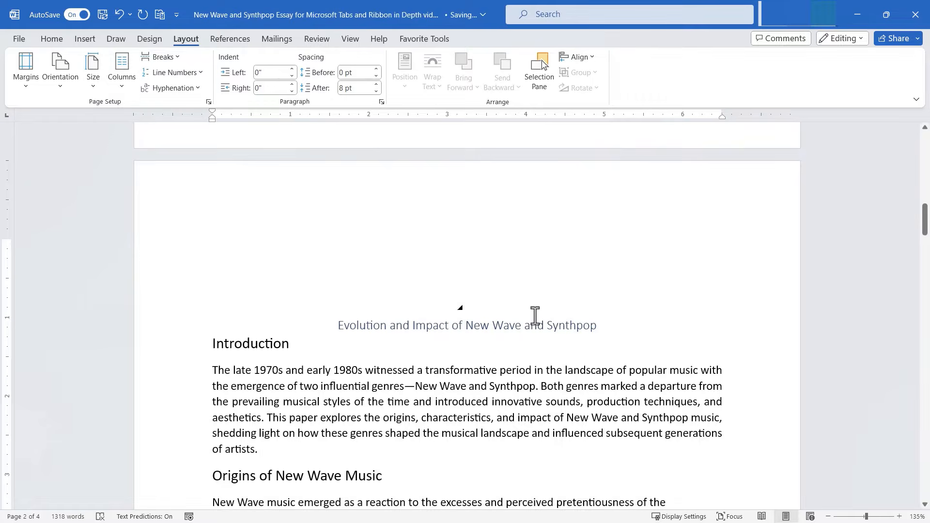
Step: Delete the blank line above the essay title and put the cursor after the Introduction heading
scroll(506, 318, down, 1)
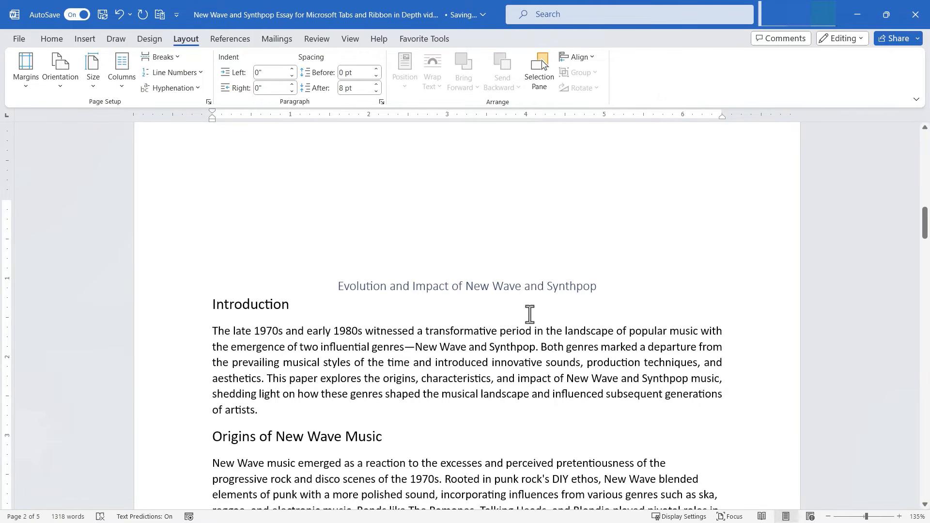
click(368, 254)
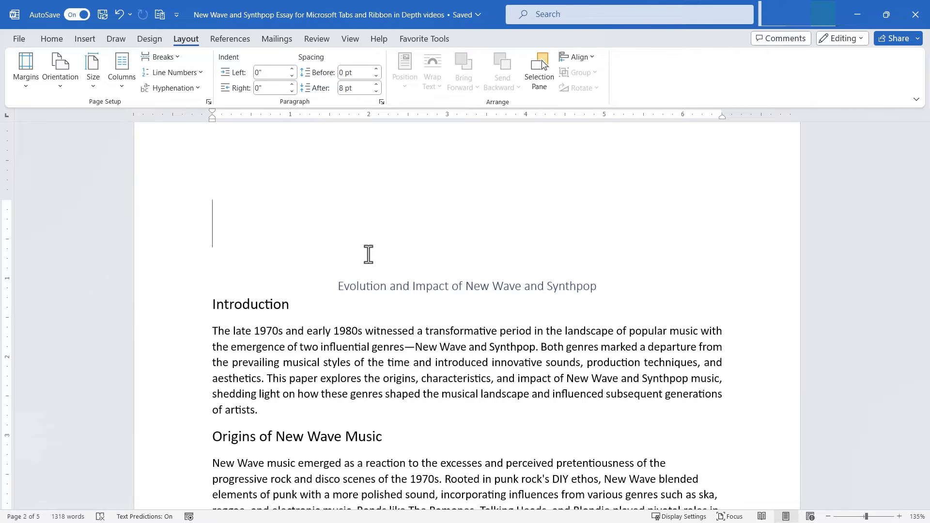
key(ctrl+z)
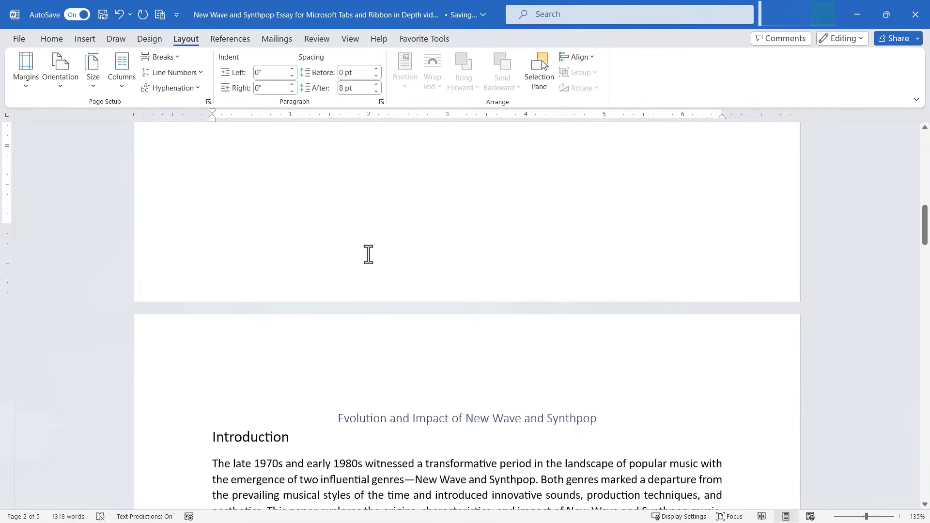
click(420, 401)
scroll(479, 400, down, 2)
click(446, 368)
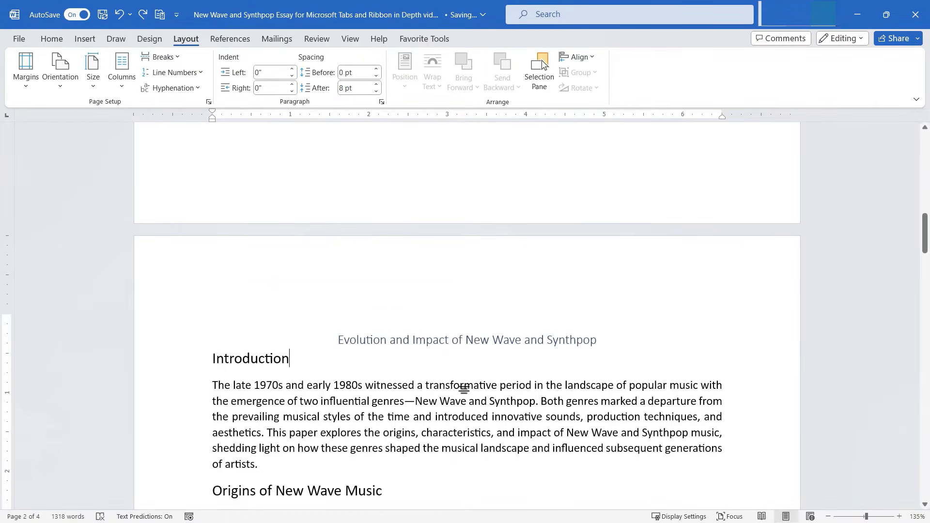
scroll(465, 388, down, 2)
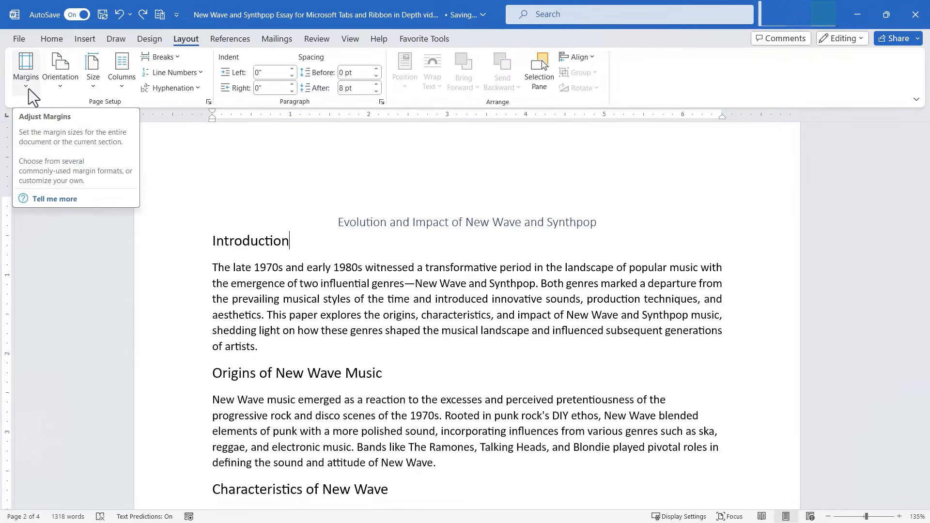
Step: Settle on Narrow 0.5" margins after trying Moderate, then bring up Custom Margins
click(28, 88)
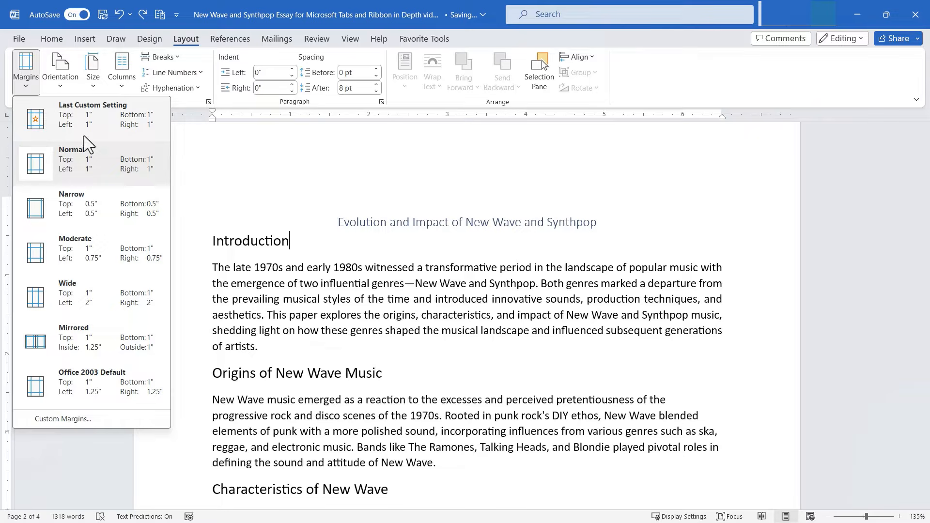
click(78, 216)
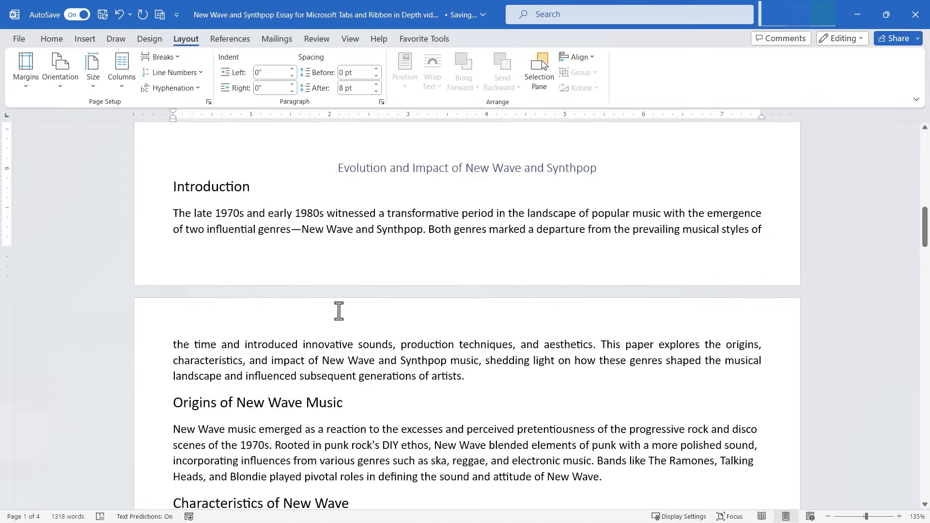
scroll(474, 357, down, 3)
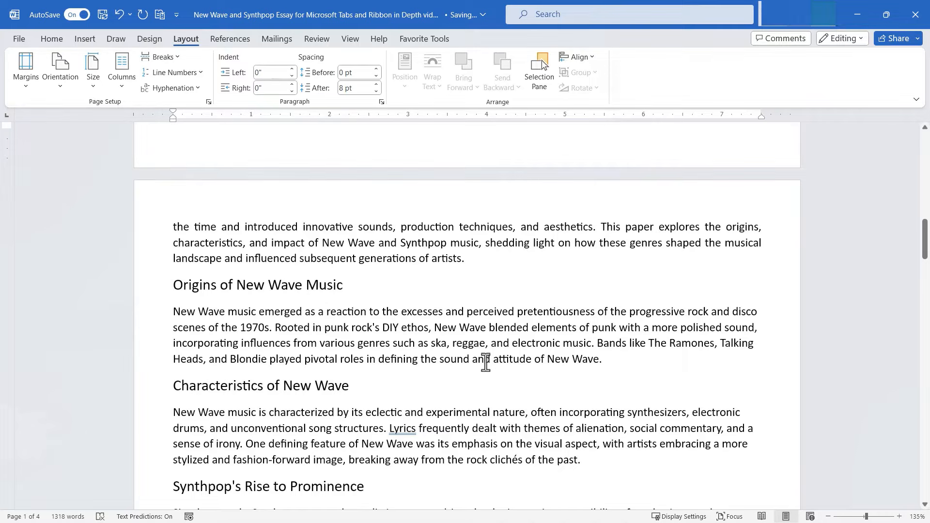
click(26, 72)
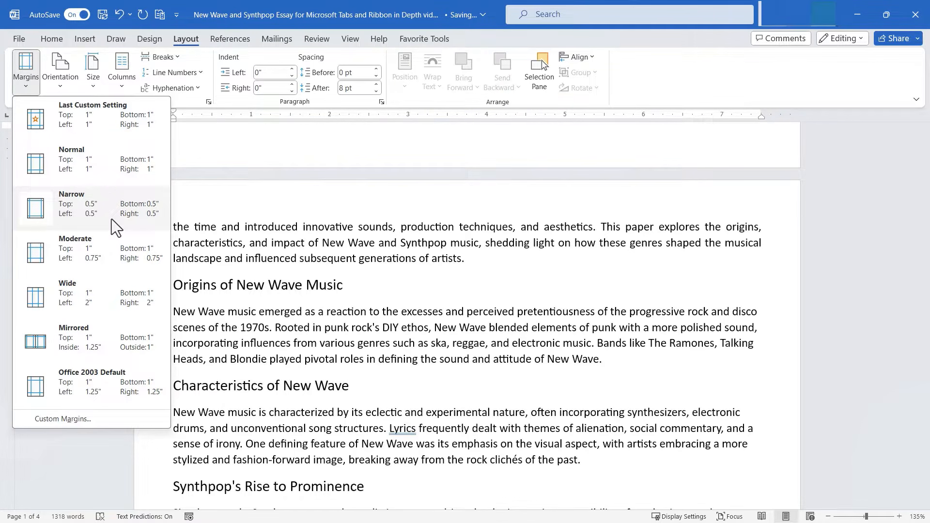
click(80, 249)
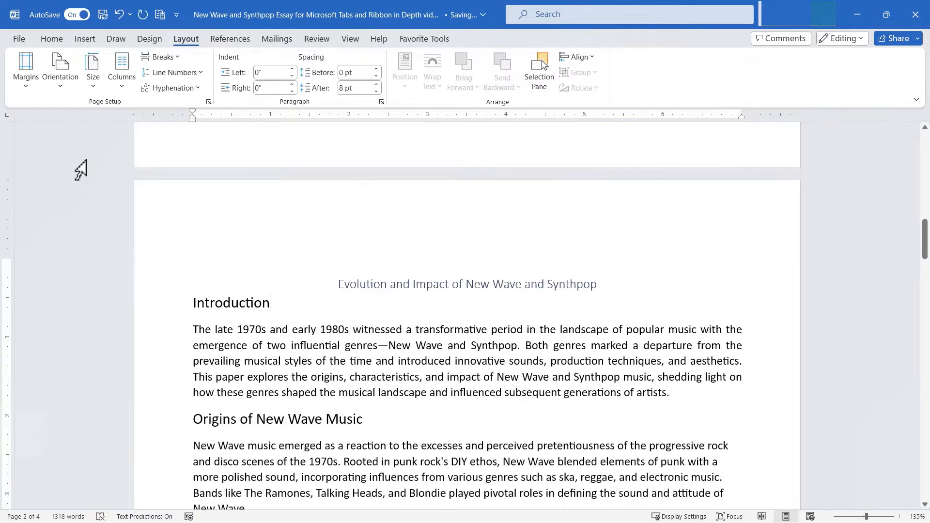
click(22, 86)
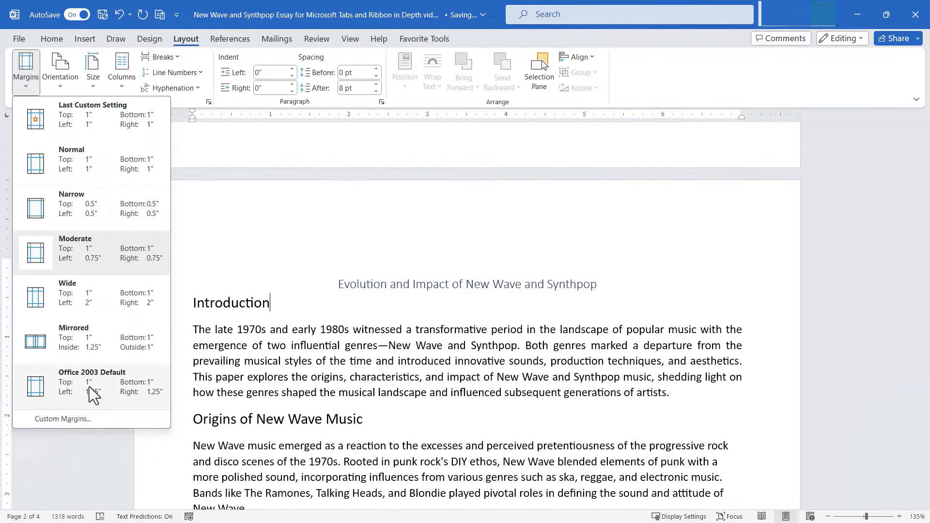
click(77, 211)
click(29, 86)
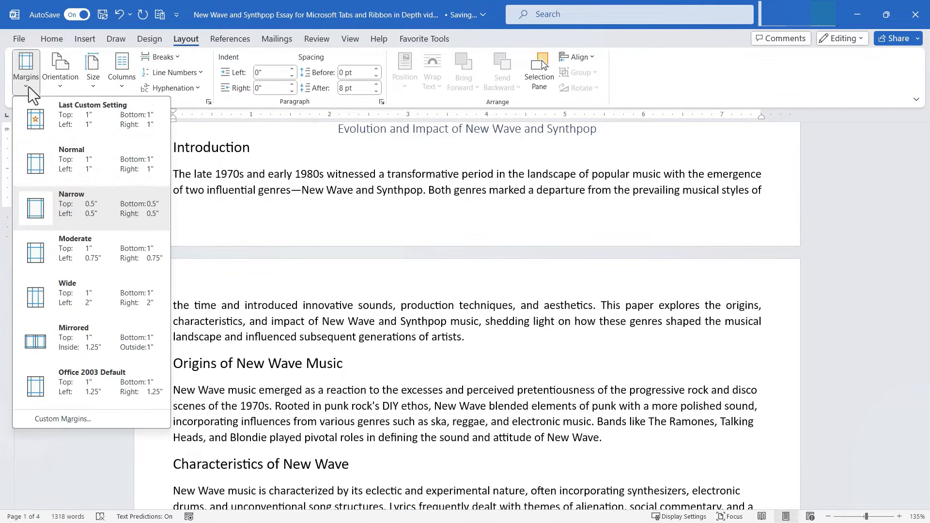
click(63, 418)
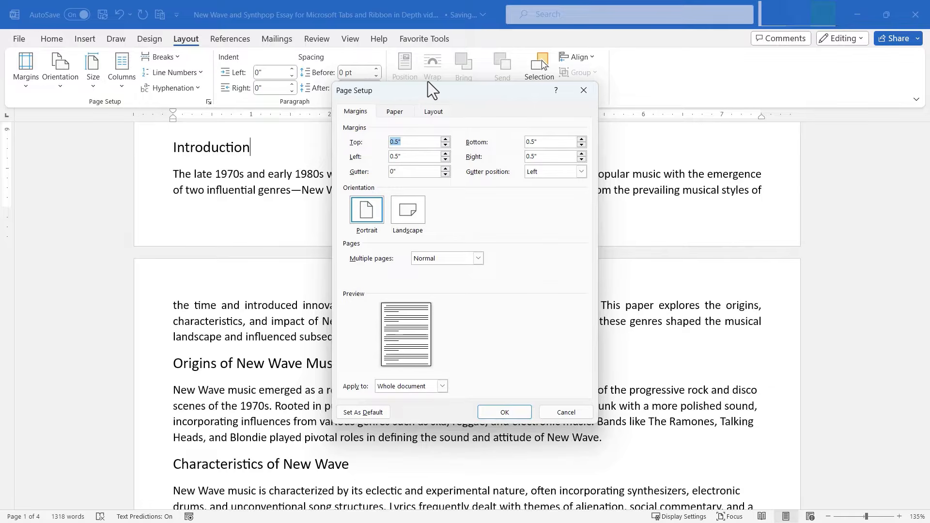
Step: Raise the top margin to 1.5" in Page Setup
click(445, 139)
click(445, 139)
click(445, 139)
click(445, 139)
click(445, 139)
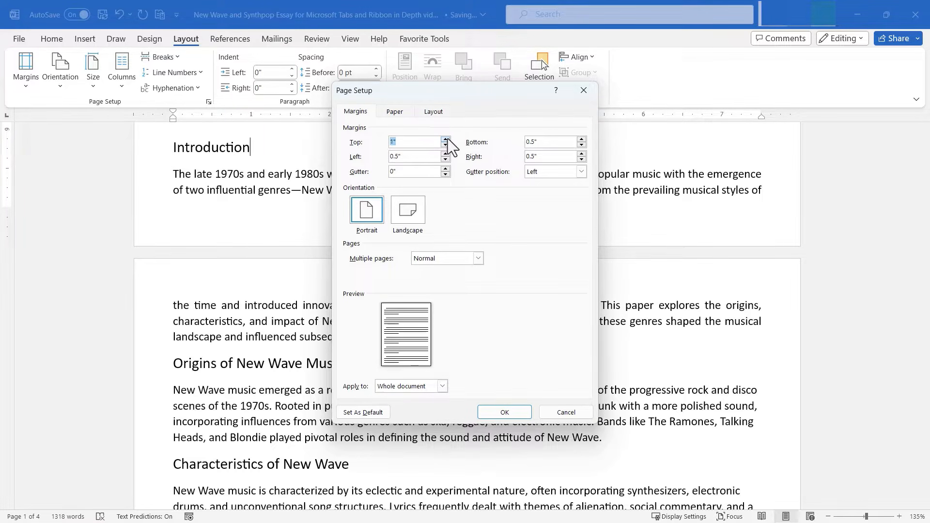
click(445, 139)
click(445, 139)
click(446, 139)
click(445, 139)
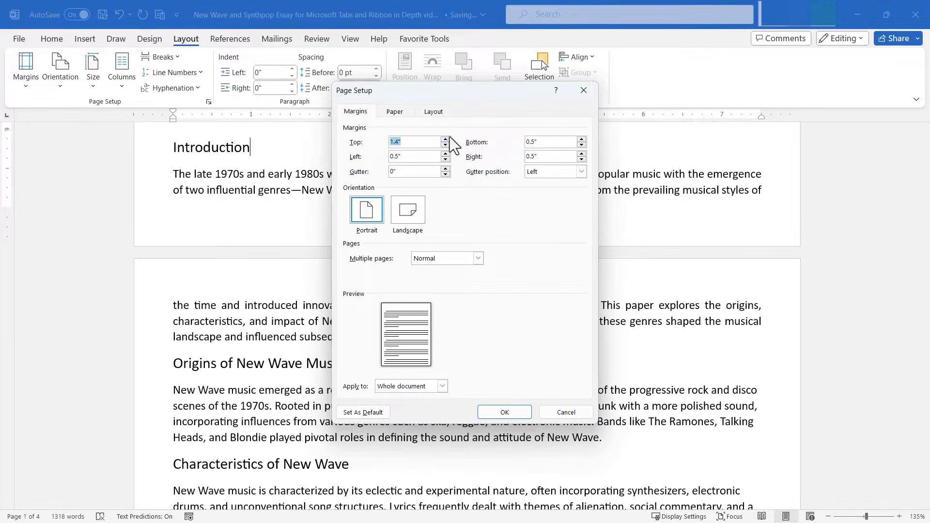
click(445, 139)
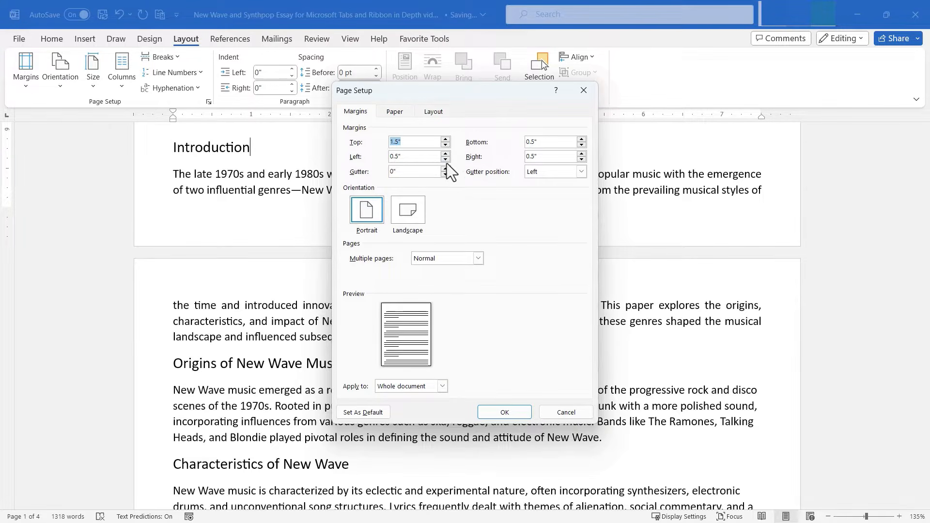
Step: Set left and right margins to 0.6", bottom to 0.8", and a 2" left gutter, then apply
click(446, 154)
click(581, 154)
double_click(582, 140)
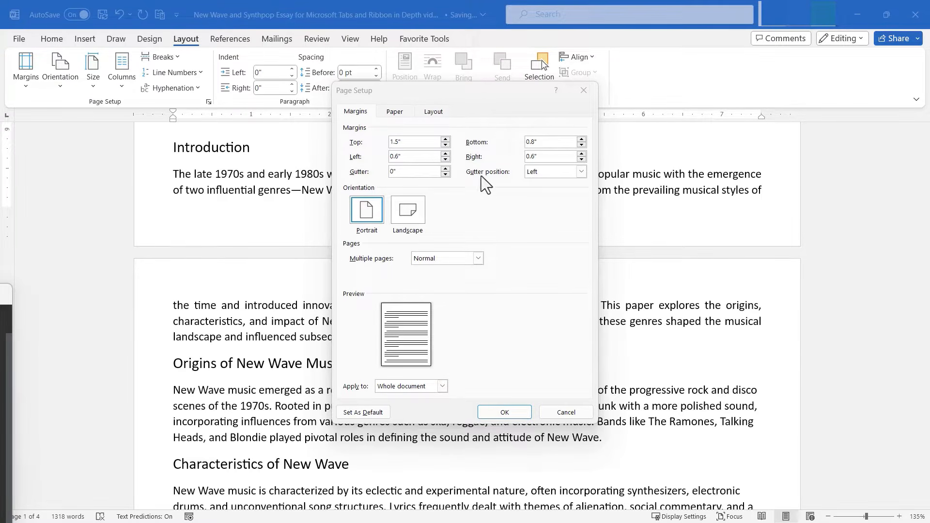
click(445, 169)
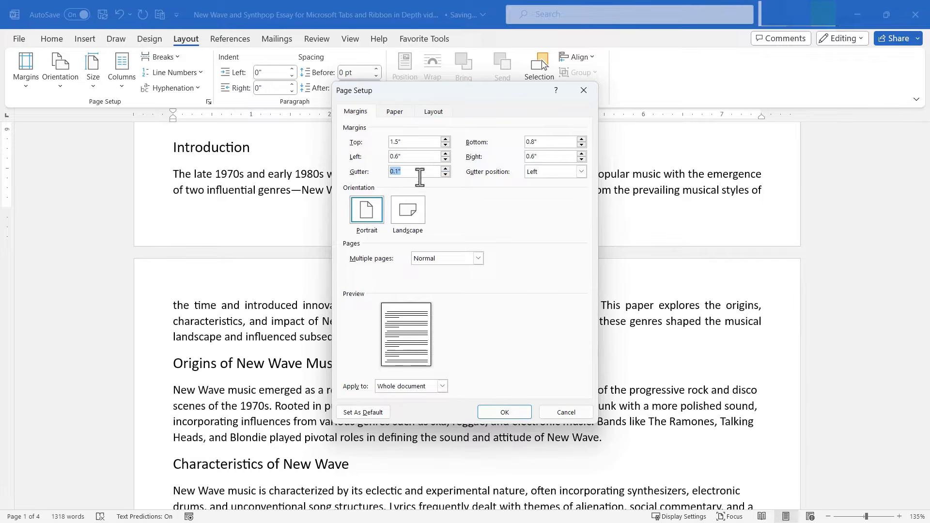
key(BackSpace)
click(579, 171)
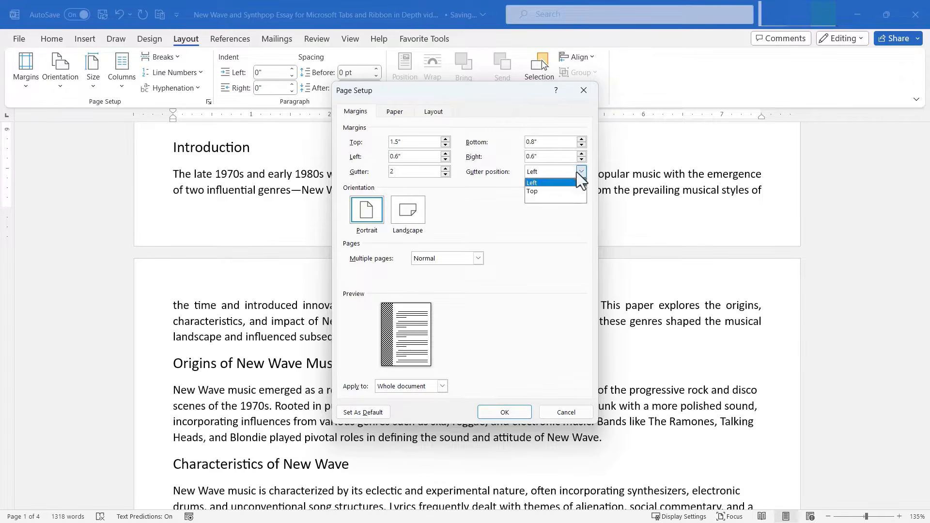
click(503, 203)
click(506, 412)
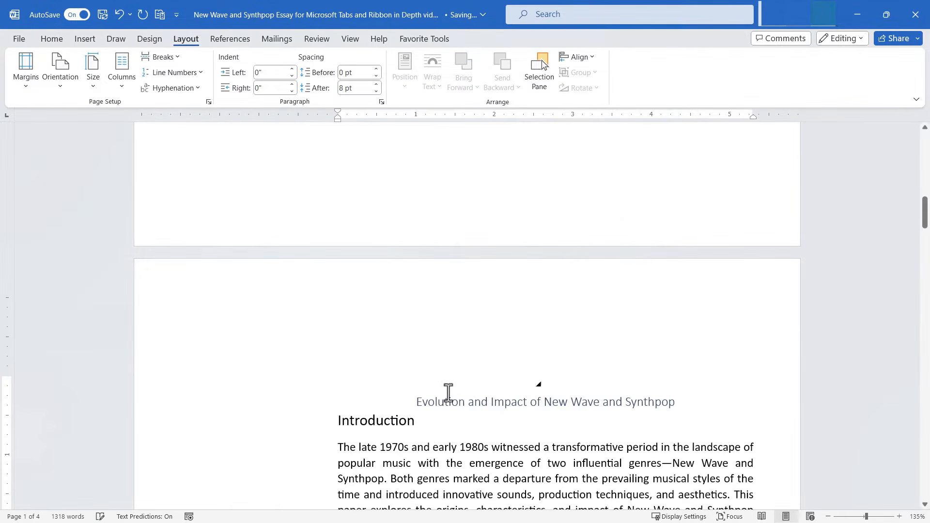
Step: Set the gutter to 0 in Custom Margins, keeping the 1.5" top and 0.6" side margins
scroll(314, 379, down, 5)
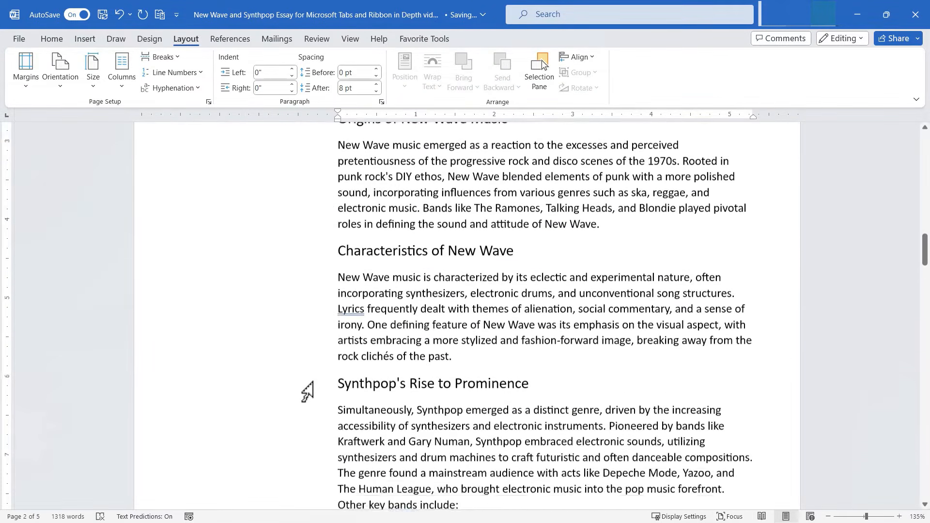
scroll(310, 392, up, 2)
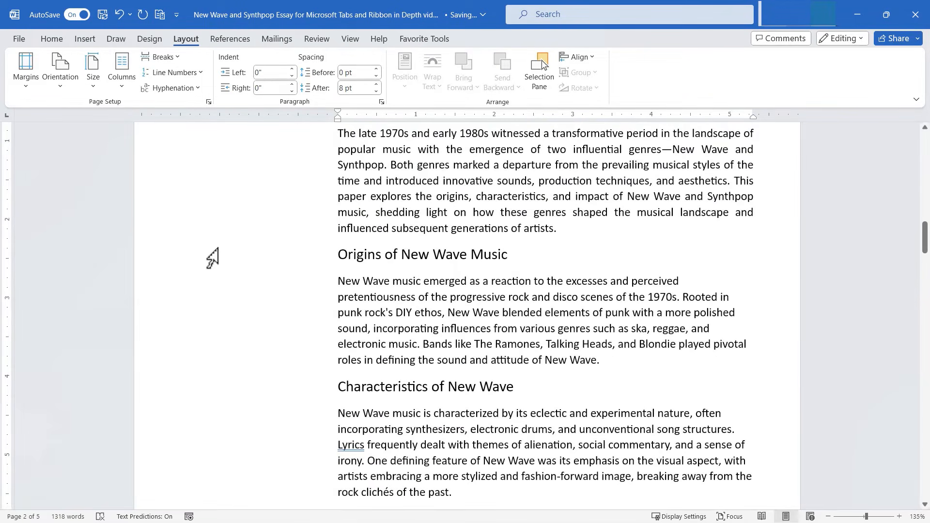
scroll(305, 284, up, 1)
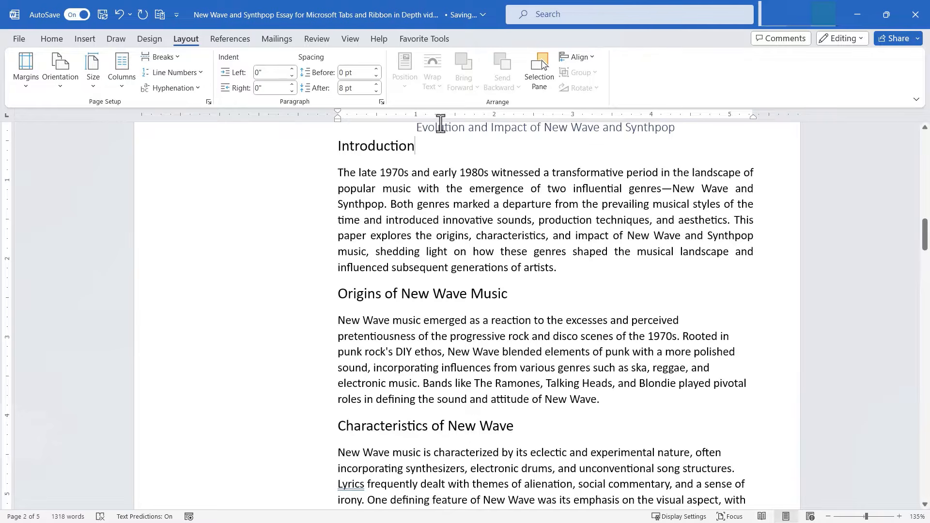
click(32, 69)
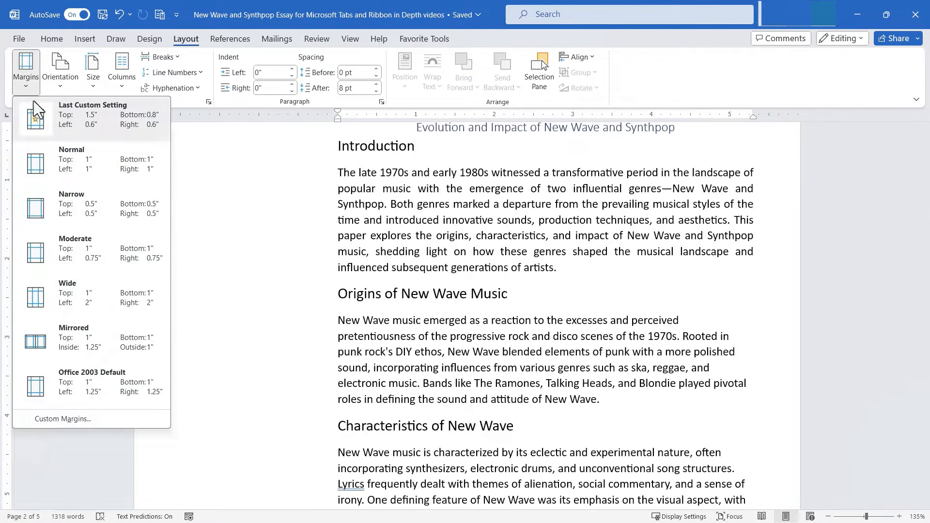
click(63, 419)
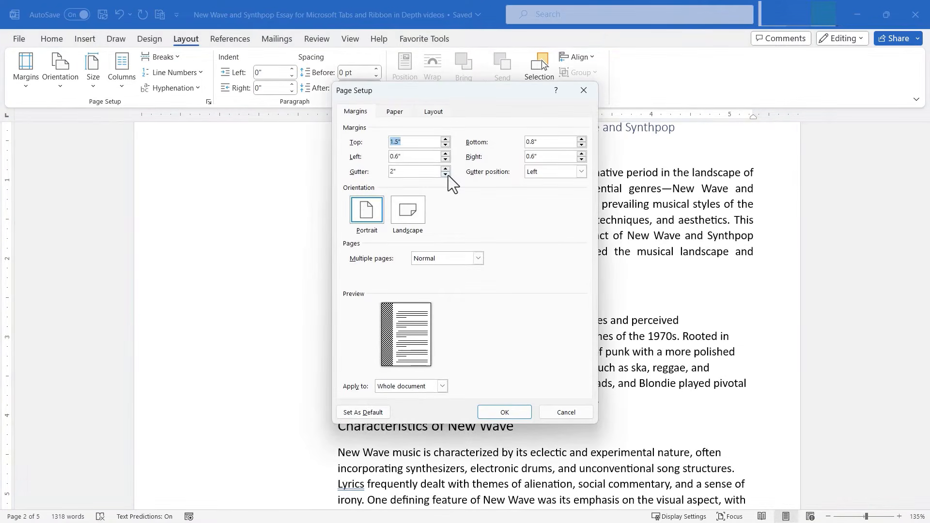
double_click(406, 172)
text(0)
key(Return)
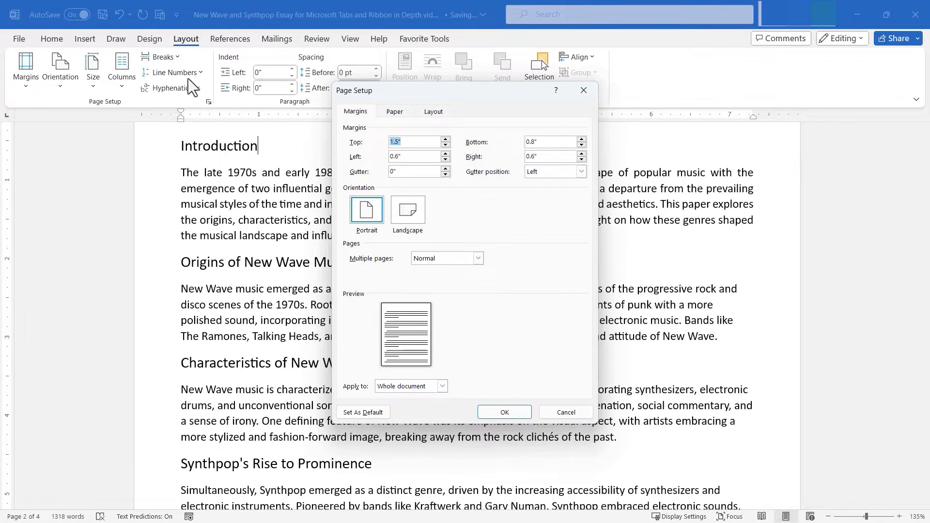
click(509, 411)
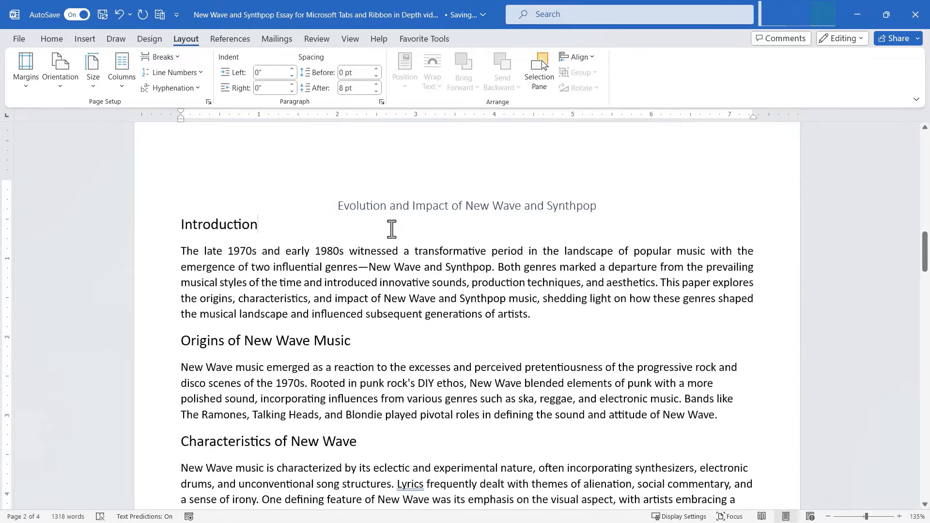
scroll(391, 229, down, 1)
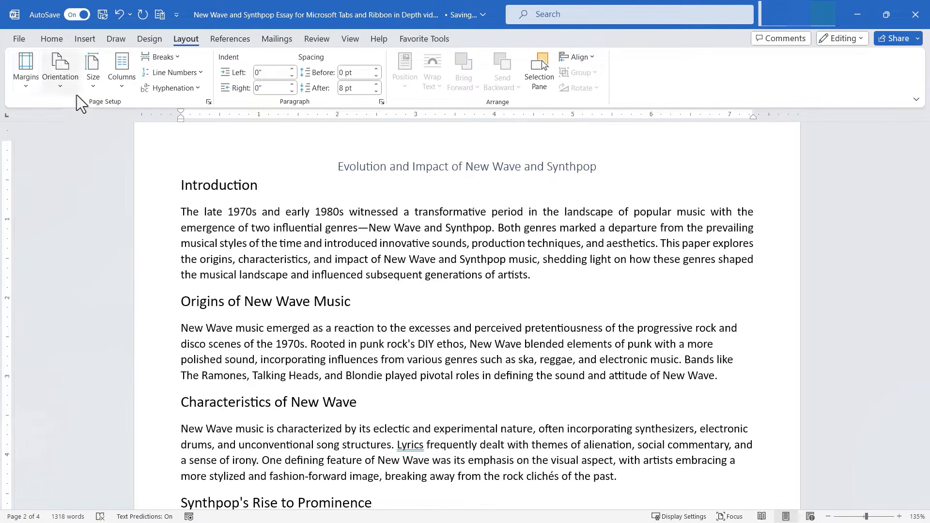
Step: Try landscape orientation and check the essay in the print preview
click(63, 71)
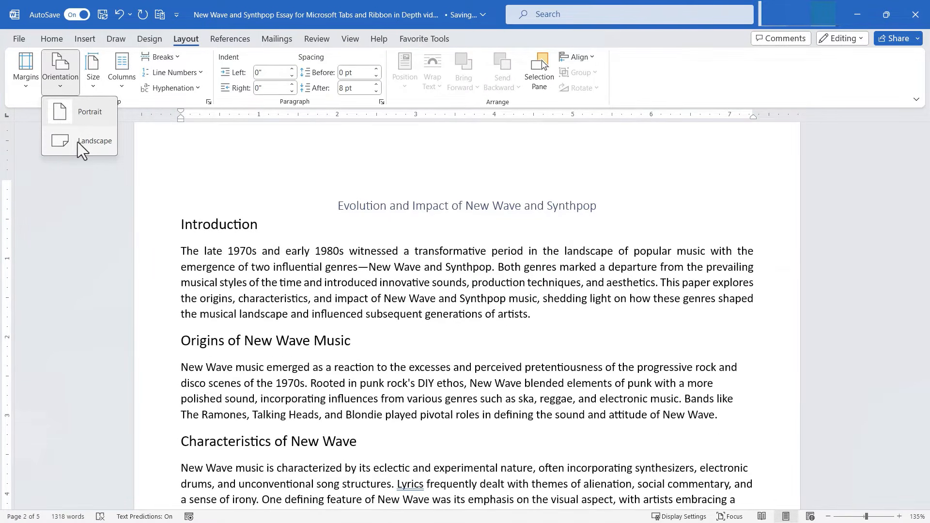
click(77, 142)
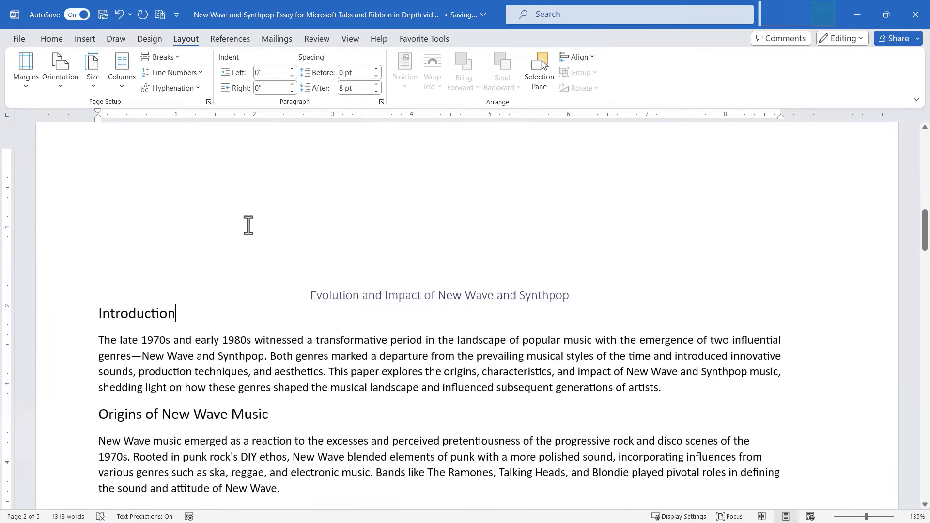
click(20, 39)
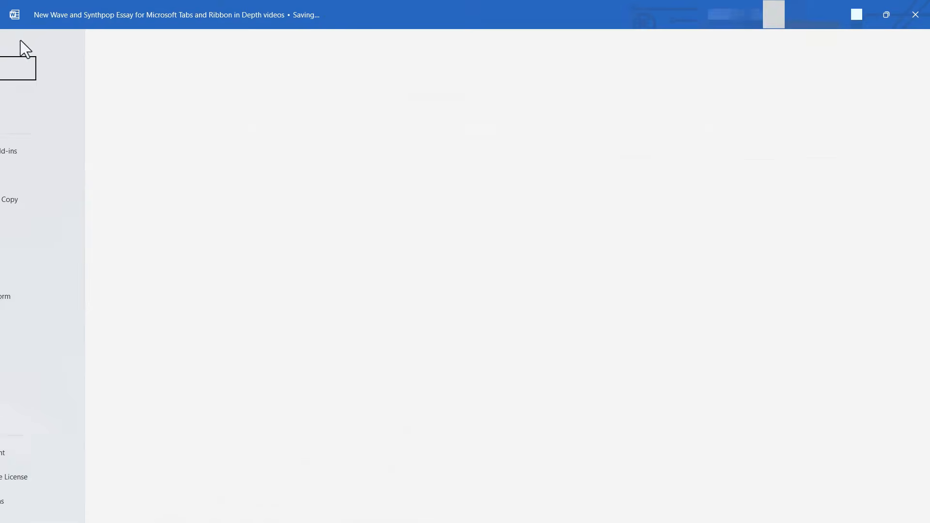
click(34, 224)
scroll(693, 240, up, 3)
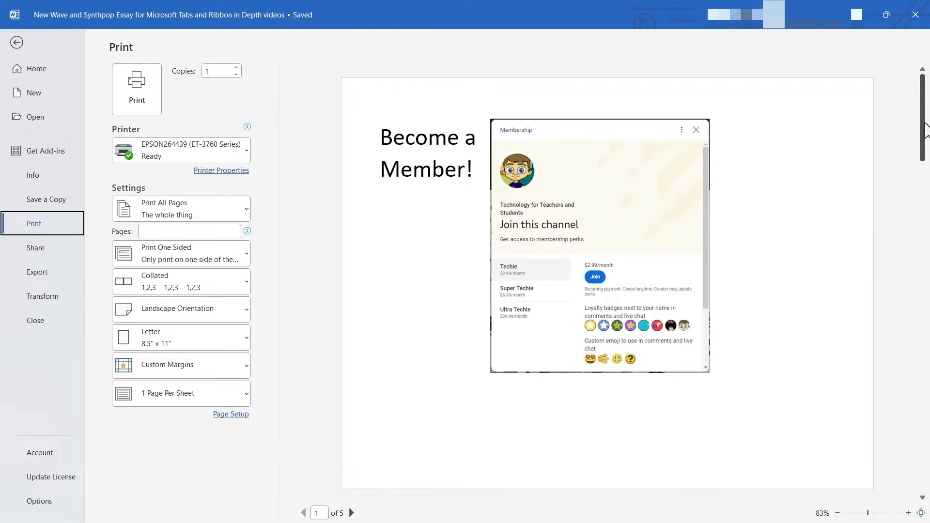
drag(924, 127, 925, 179)
click(16, 42)
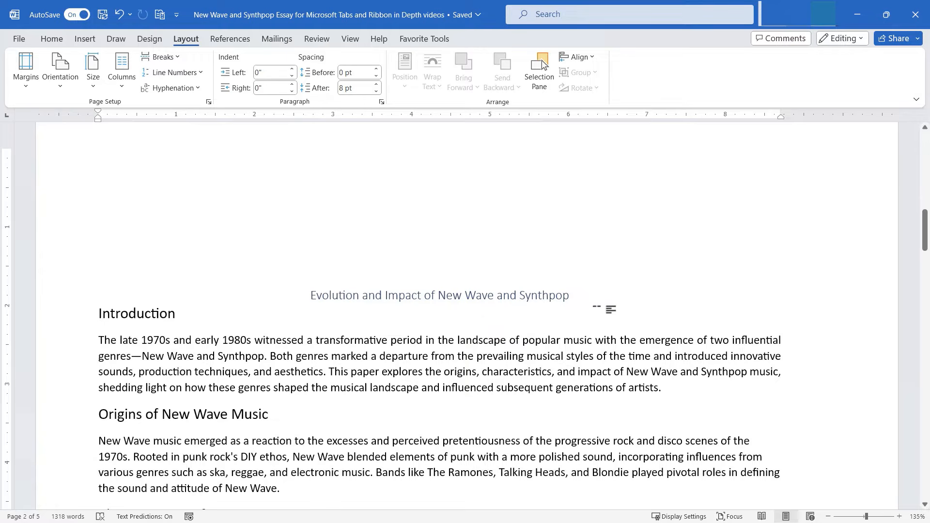
Step: Switch the essay back to portrait orientation
click(61, 80)
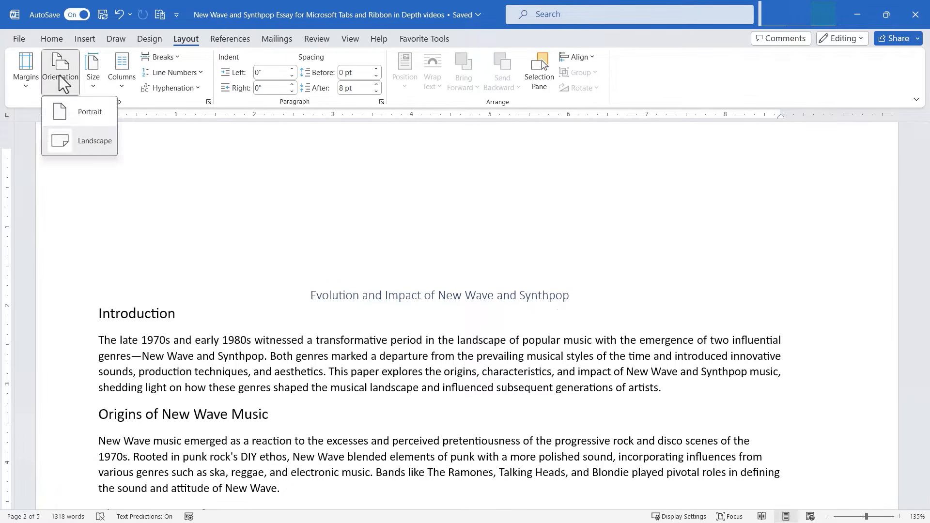
click(81, 113)
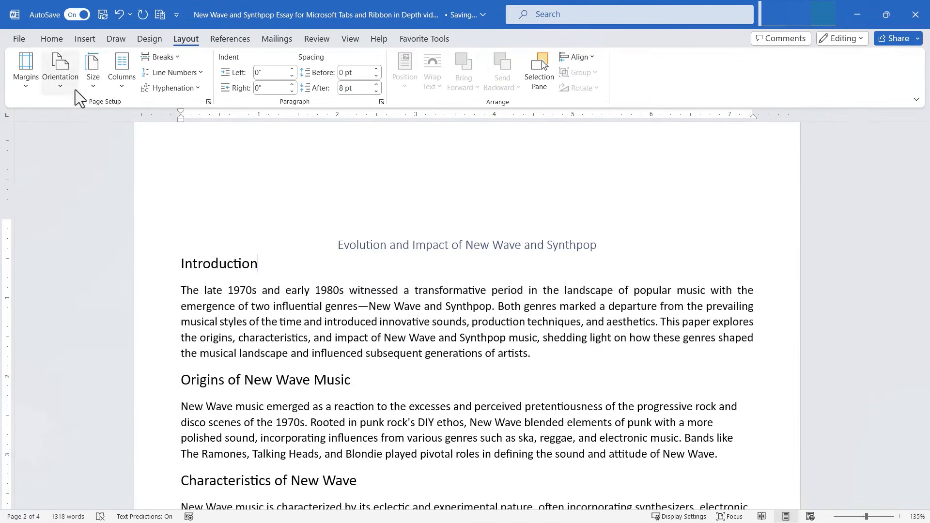
click(97, 89)
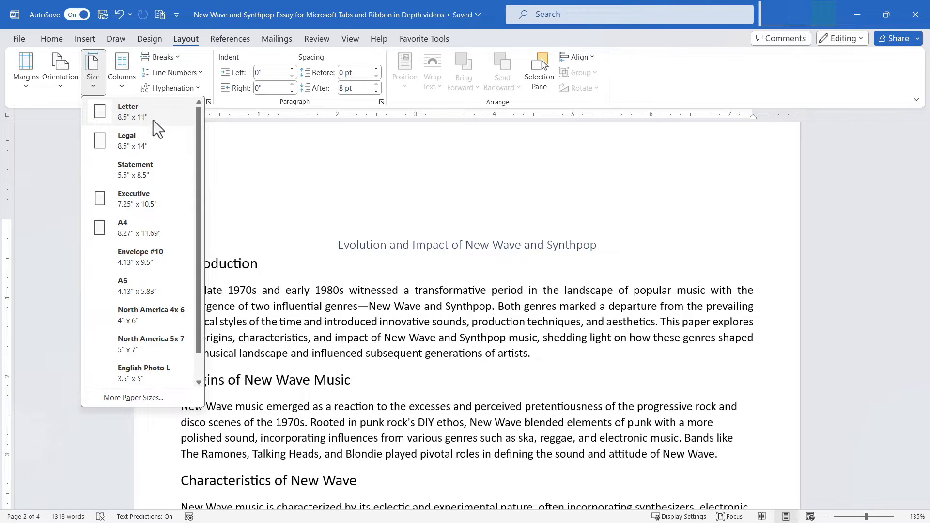
Step: Set the paper size to Legal and confirm it in the Page Setup Paper settings
click(152, 140)
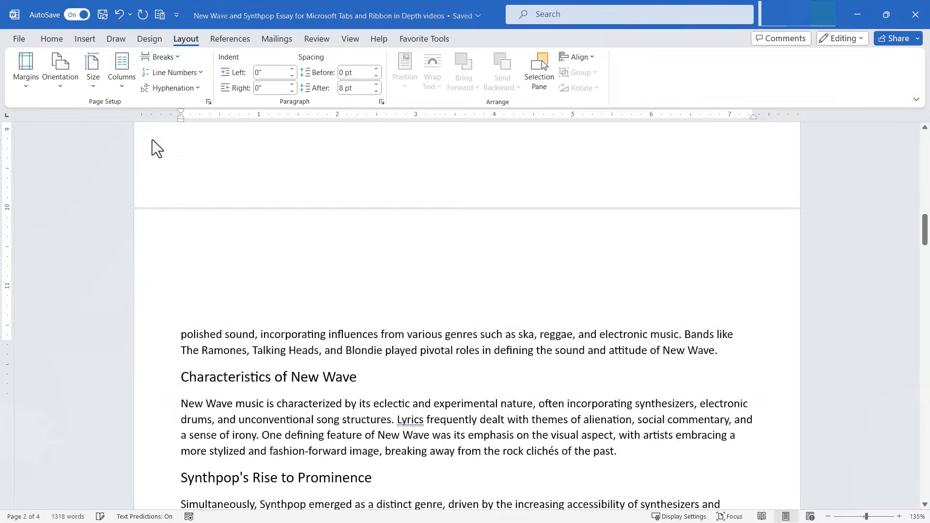
click(90, 90)
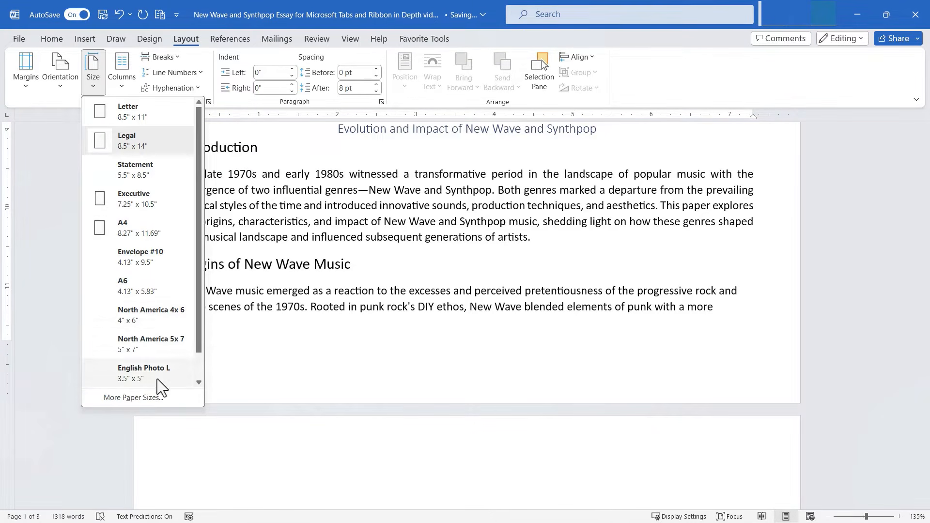
click(155, 399)
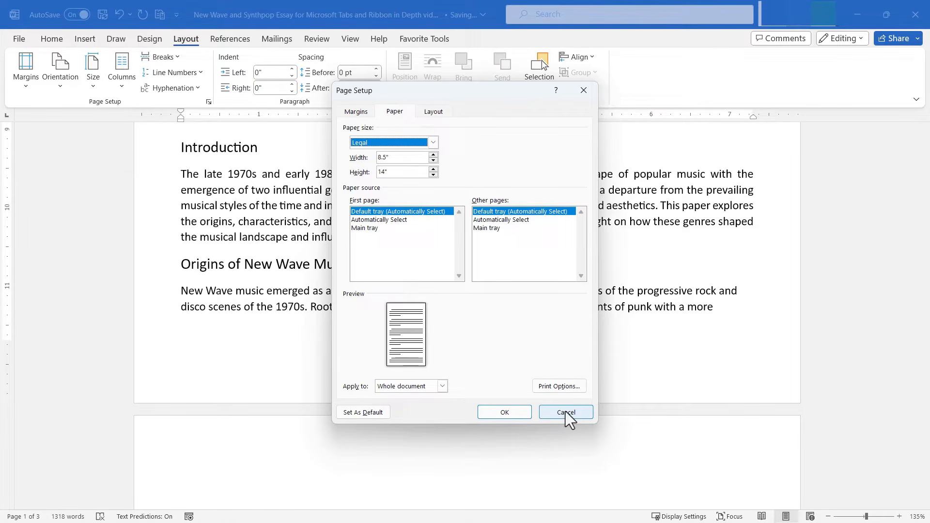
click(432, 142)
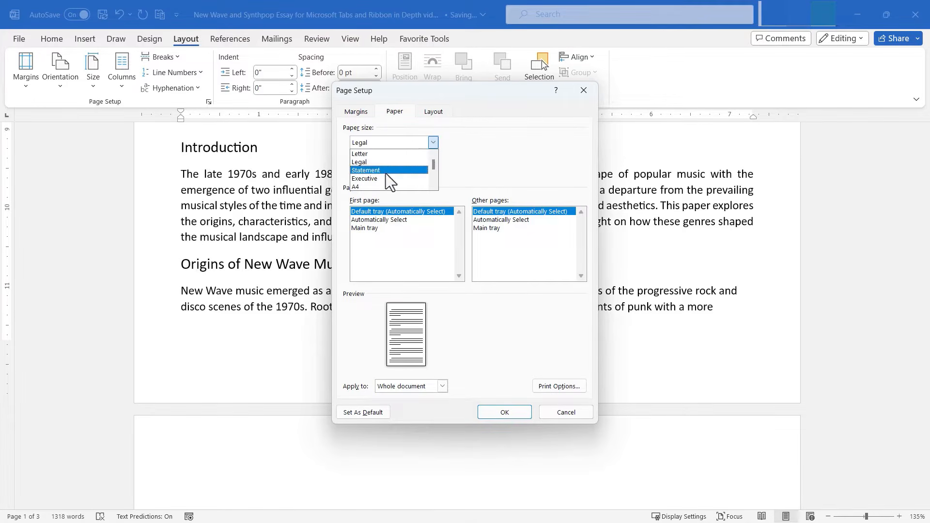
click(503, 315)
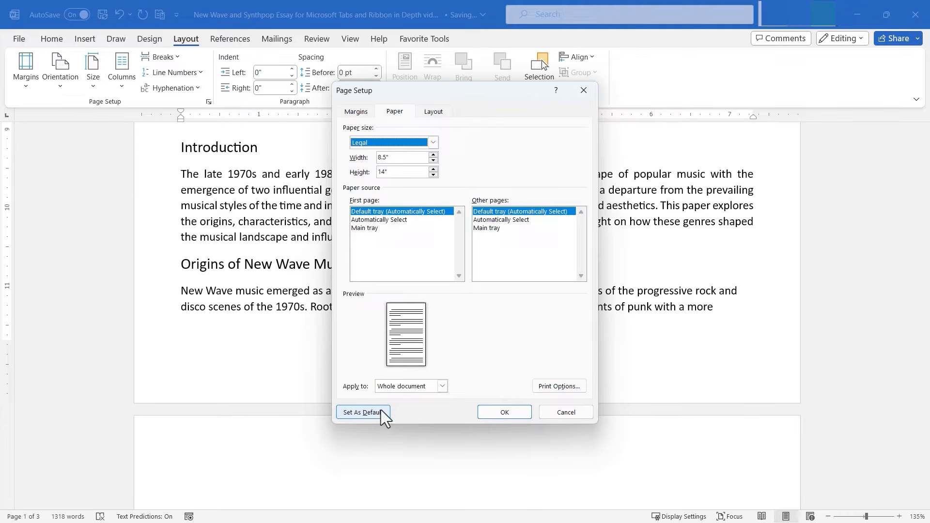
click(528, 413)
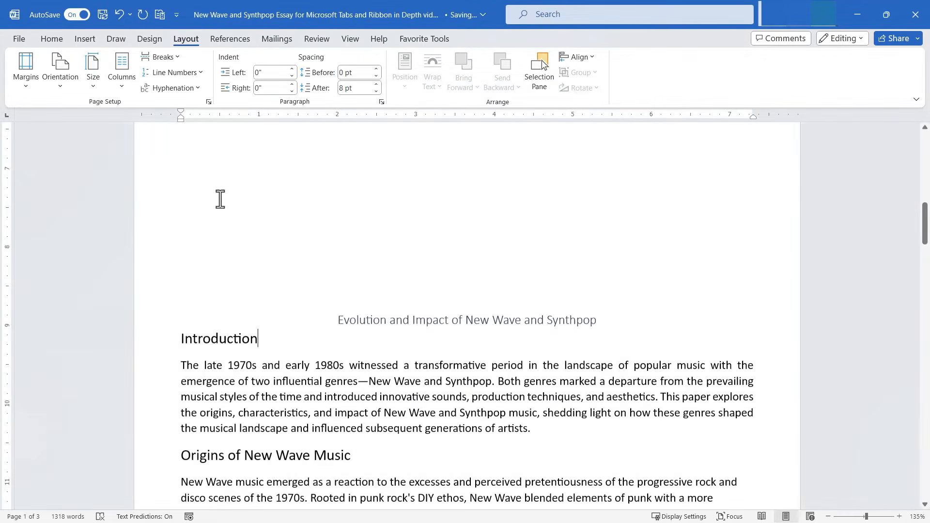
Step: Look over the column layout options and scroll through the three-page essay
scroll(221, 199, down, 3)
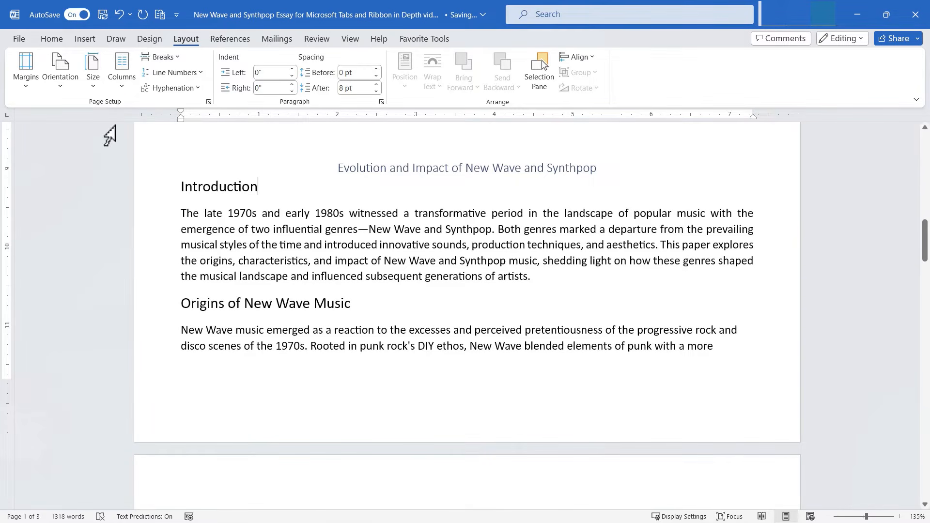
click(122, 72)
scroll(421, 199, down, 8)
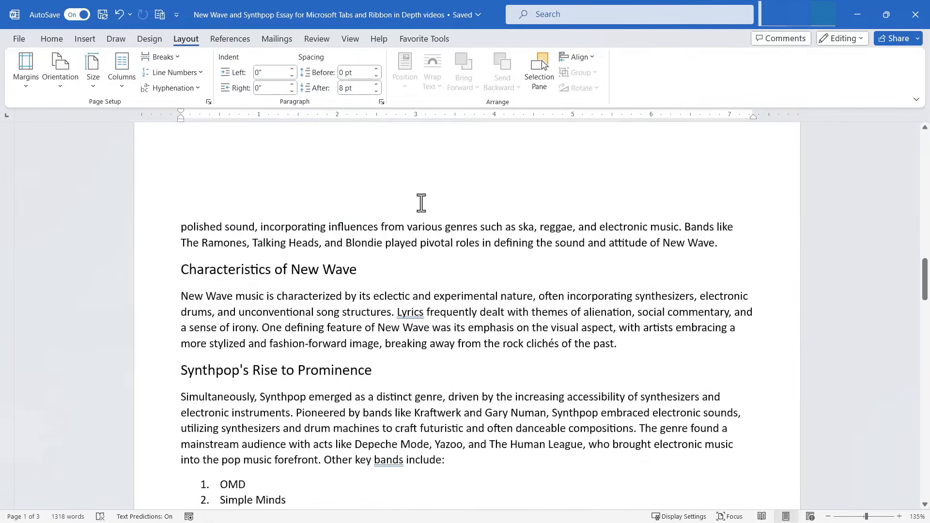
scroll(421, 204, down, 2)
scroll(423, 207, up, 3)
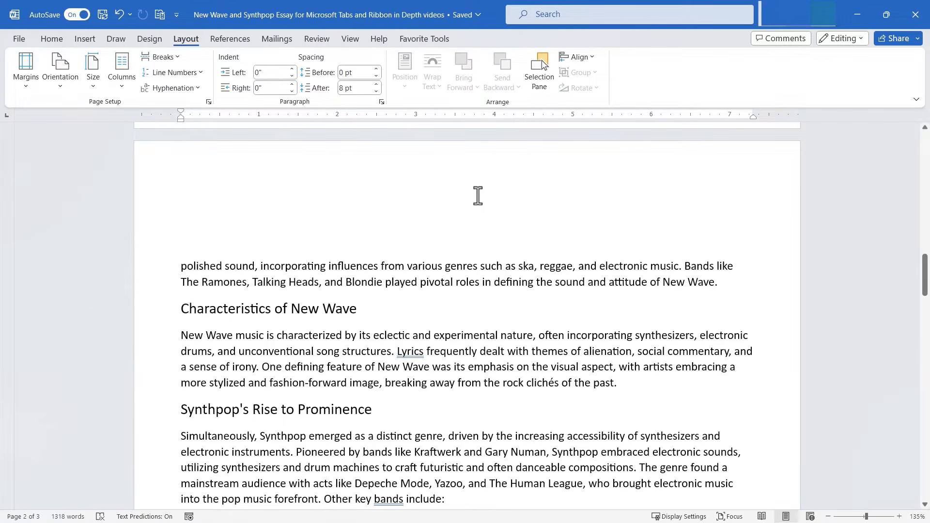
Step: Split the essay text into Two columns and scroll through the Legal pages to review
click(121, 69)
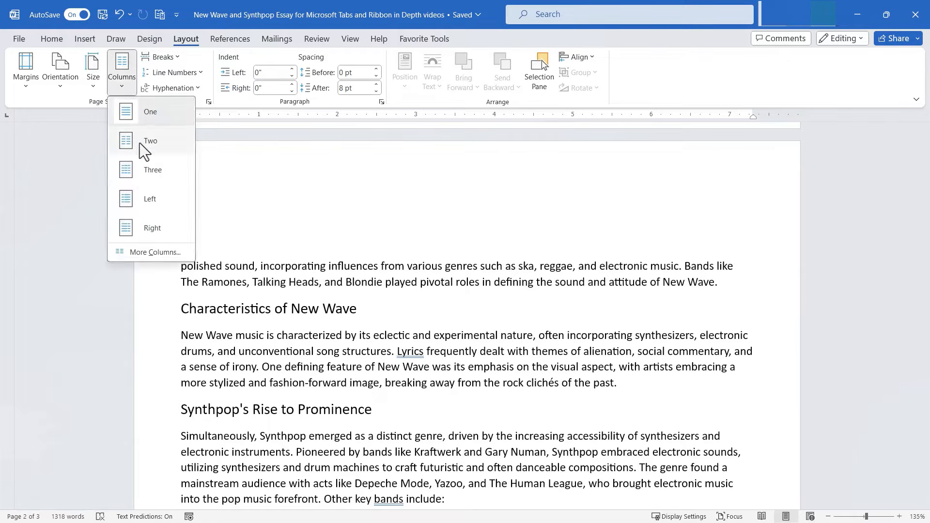
click(154, 139)
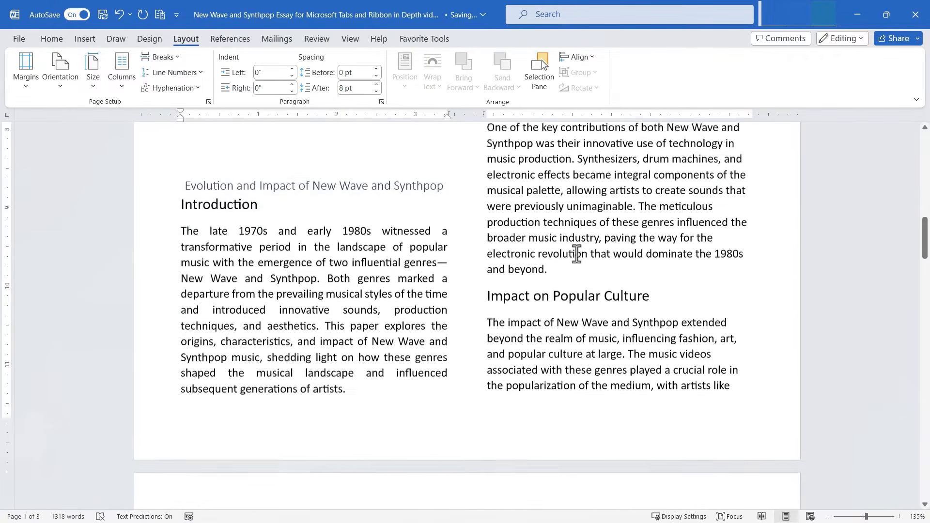
scroll(572, 262, down, 10)
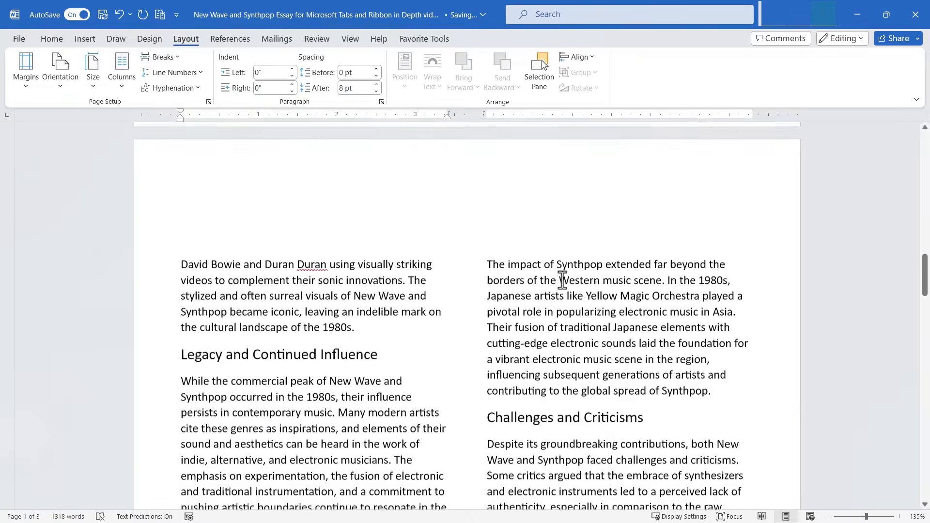
scroll(562, 280, down, 3)
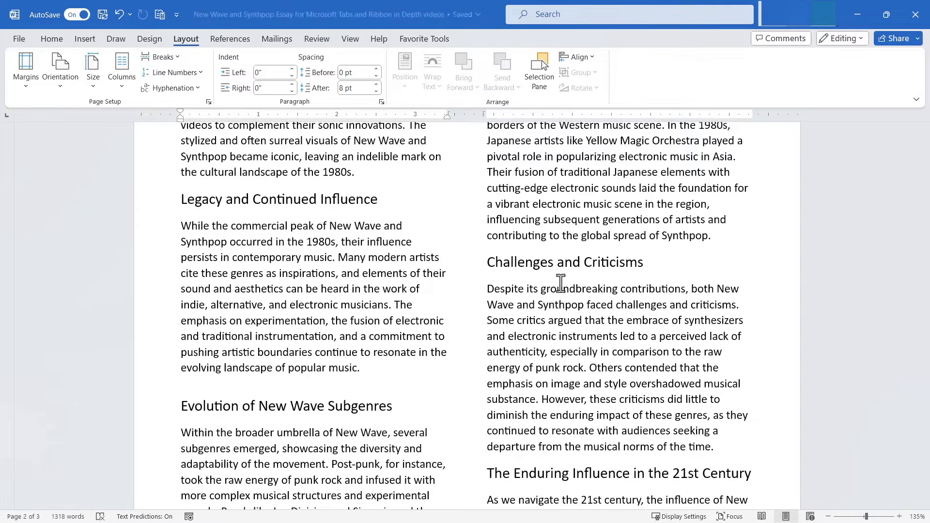
scroll(560, 283, down, 8)
scroll(550, 272, up, 7)
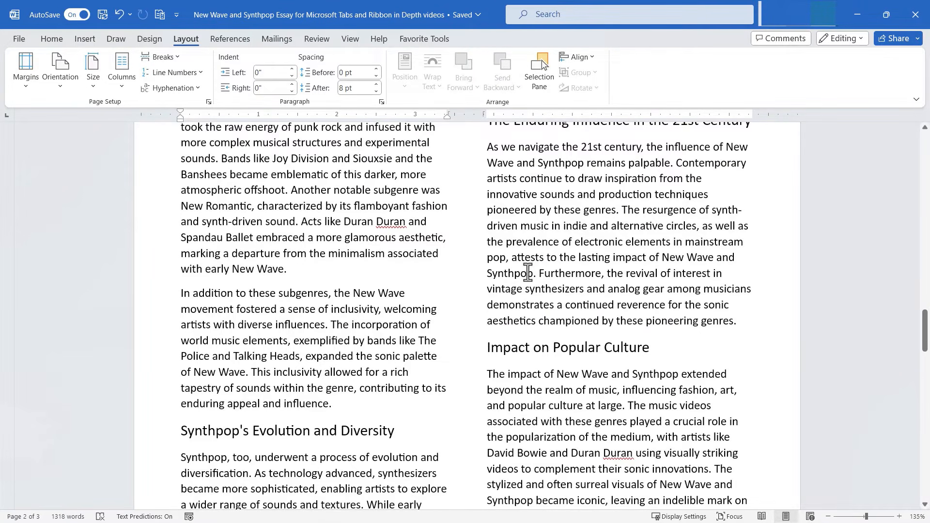
scroll(483, 248, up, 6)
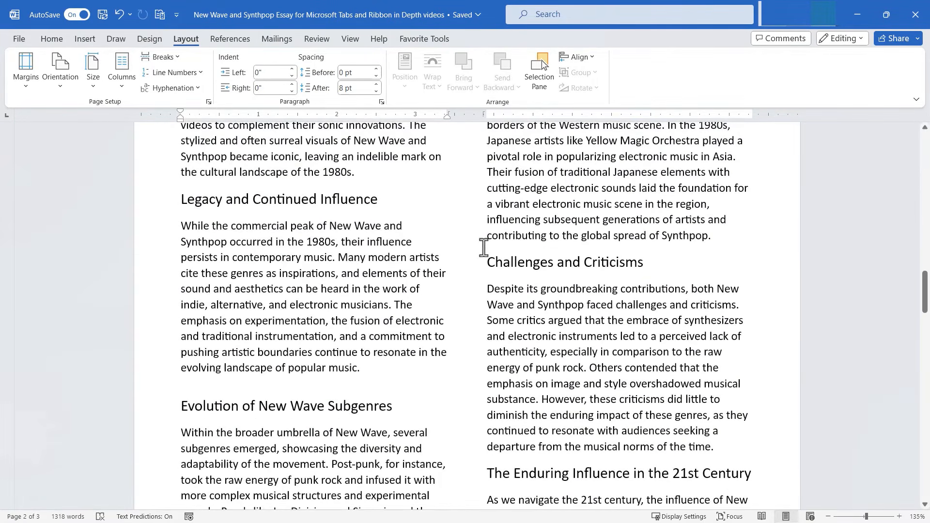
Step: Apply Three columns, trial 5 columns via More Columns, then undo back to three
click(118, 69)
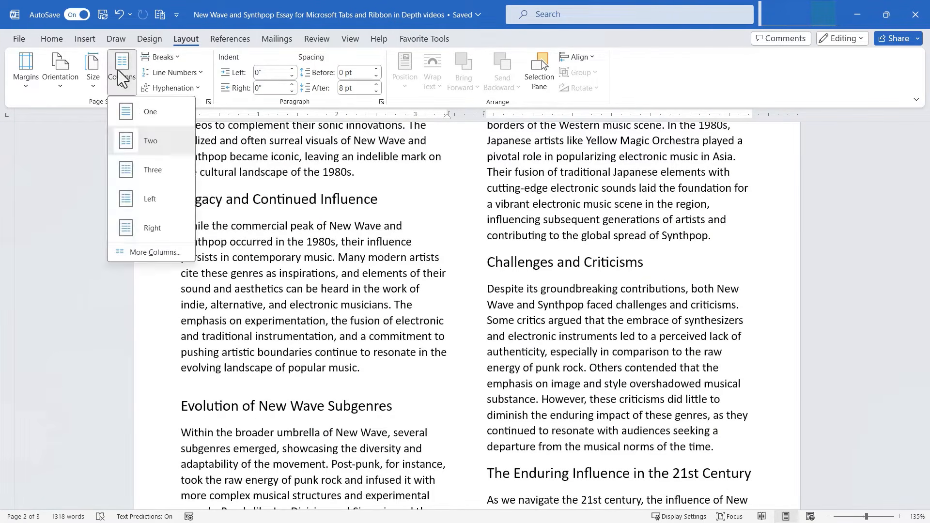
click(154, 170)
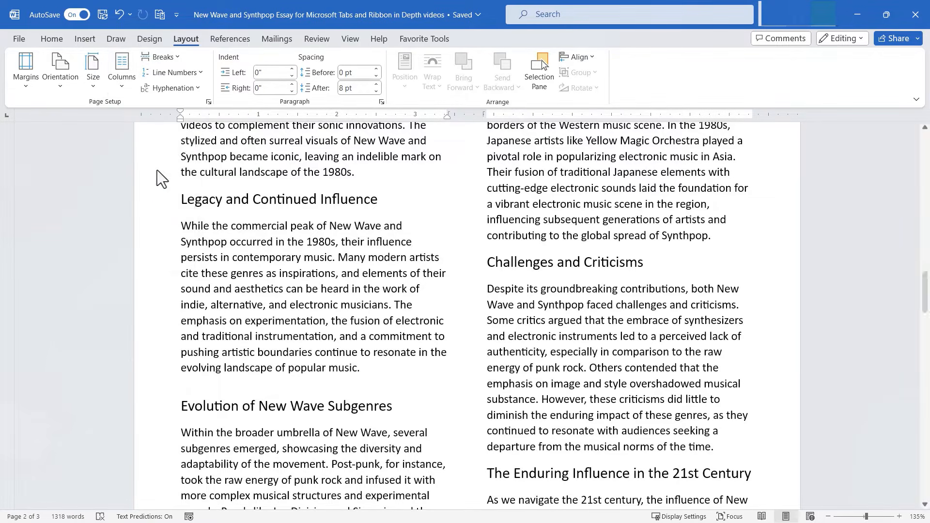
click(123, 71)
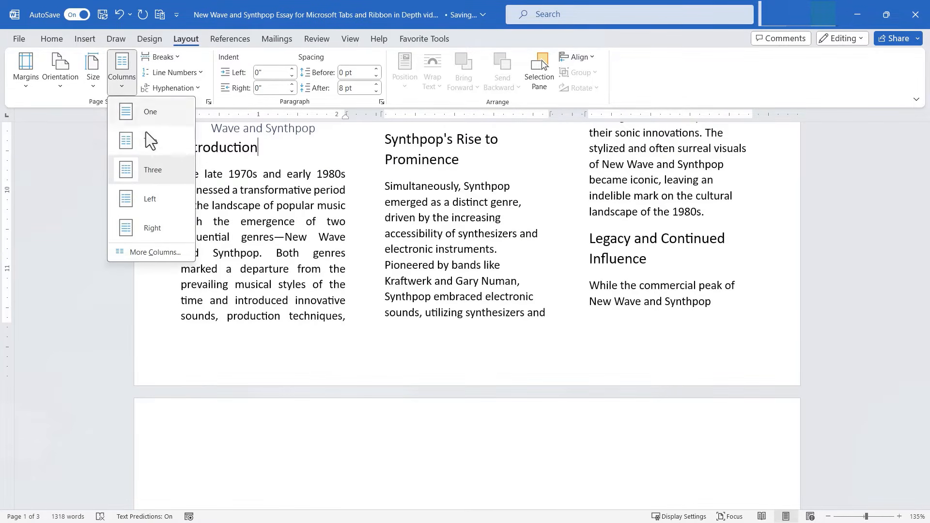
click(155, 252)
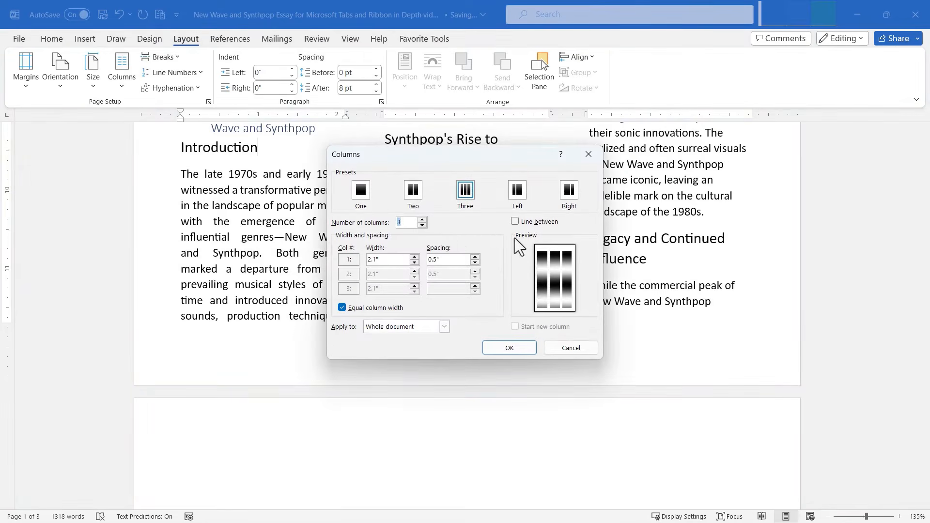
click(423, 219)
click(422, 219)
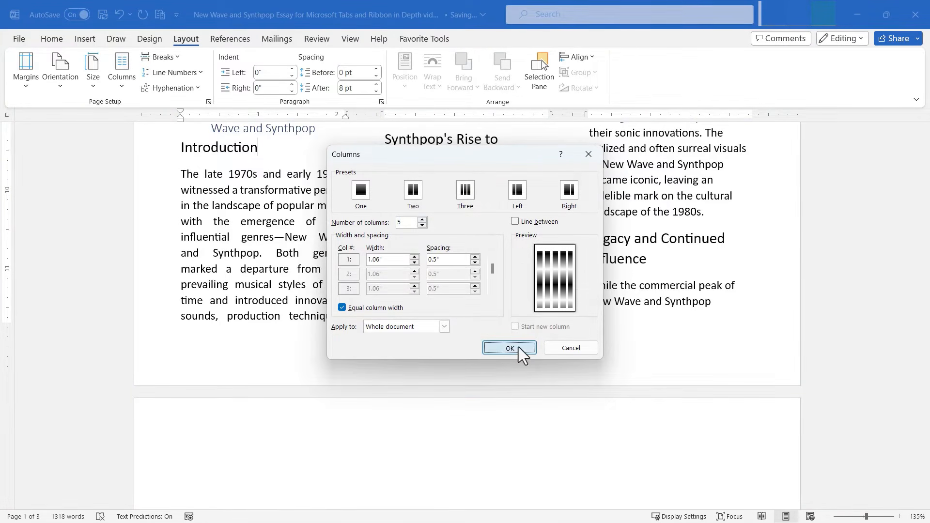
click(516, 347)
scroll(659, 424, down, 10)
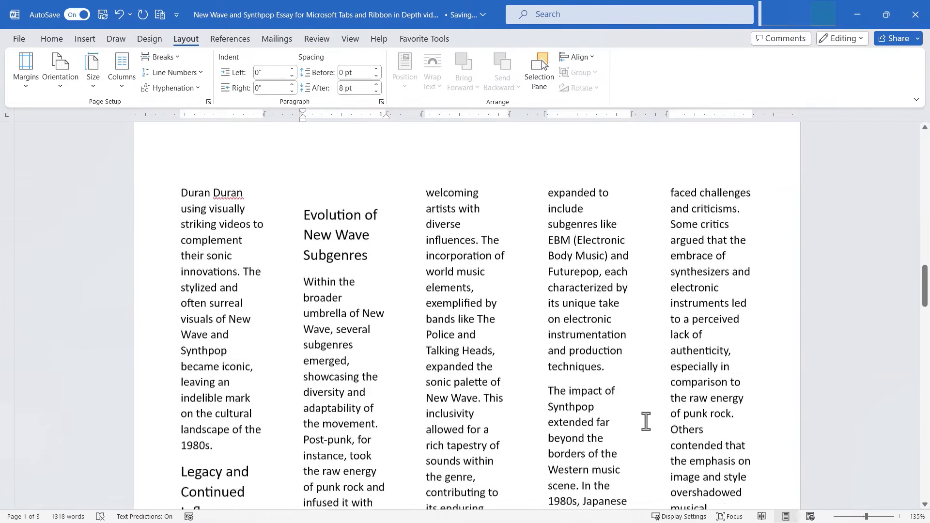
key(ctrl+z)
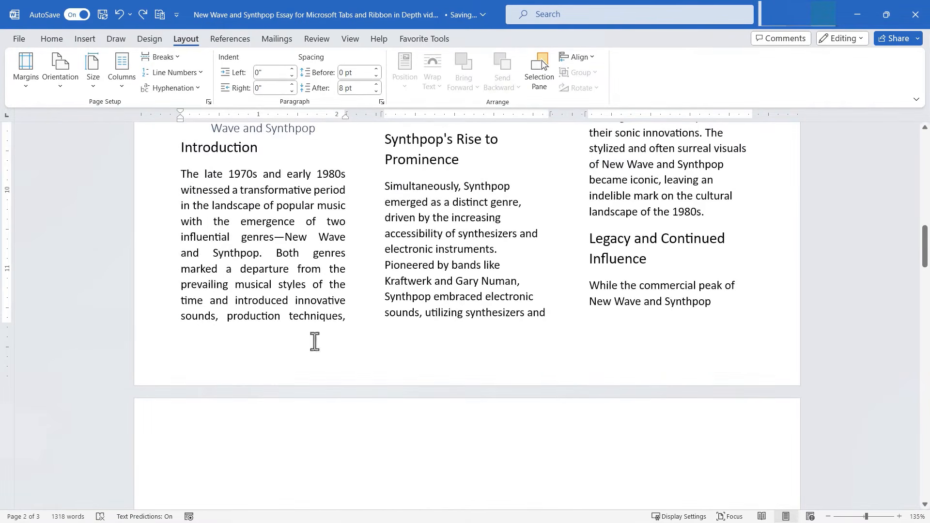
click(118, 79)
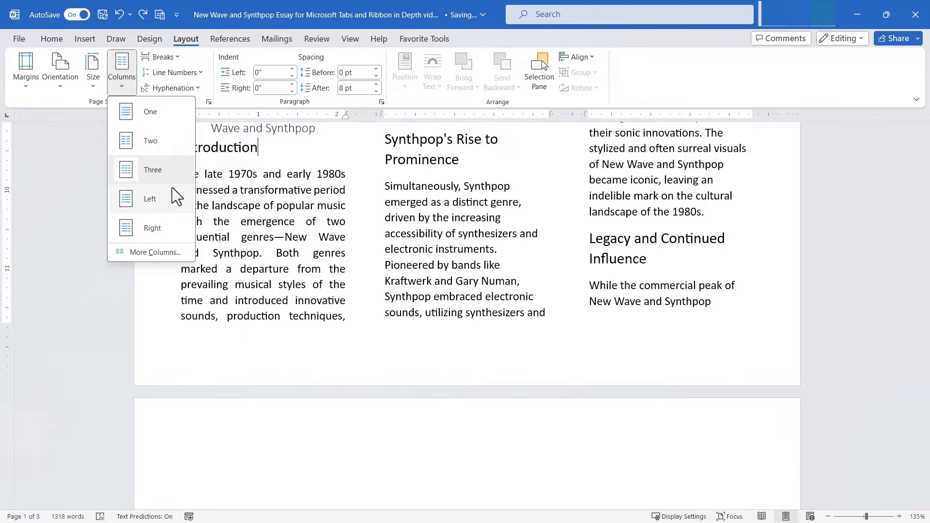
Step: Try the Two-column layout, then the Left layout with a narrow left column
click(164, 142)
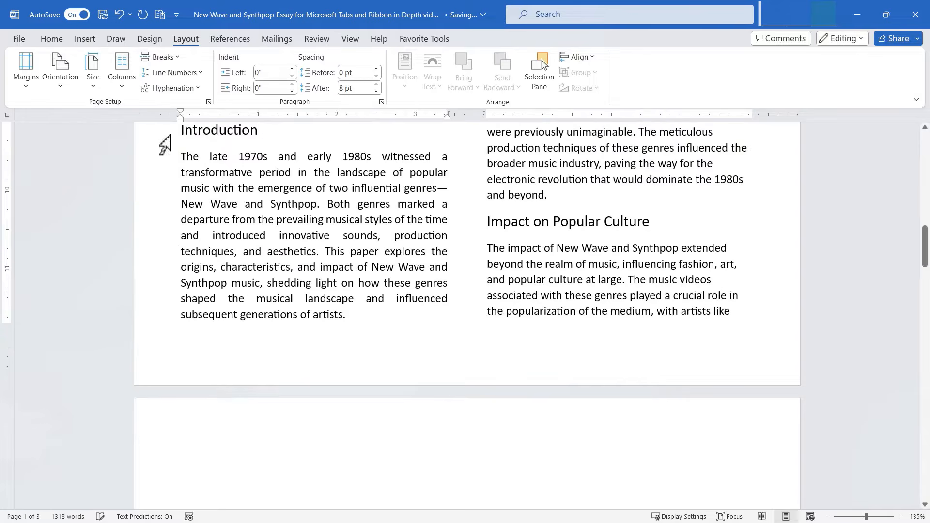
click(121, 80)
click(128, 91)
click(127, 89)
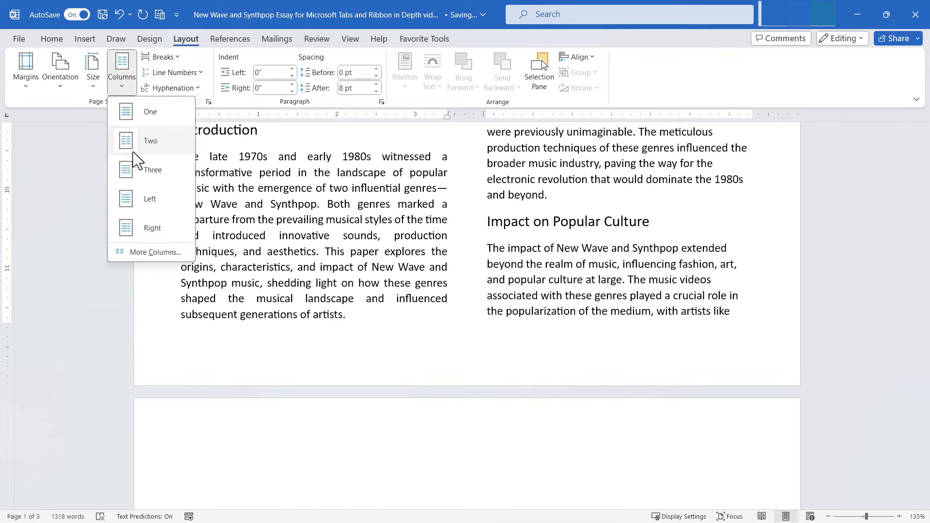
click(129, 196)
scroll(295, 274, up, 5)
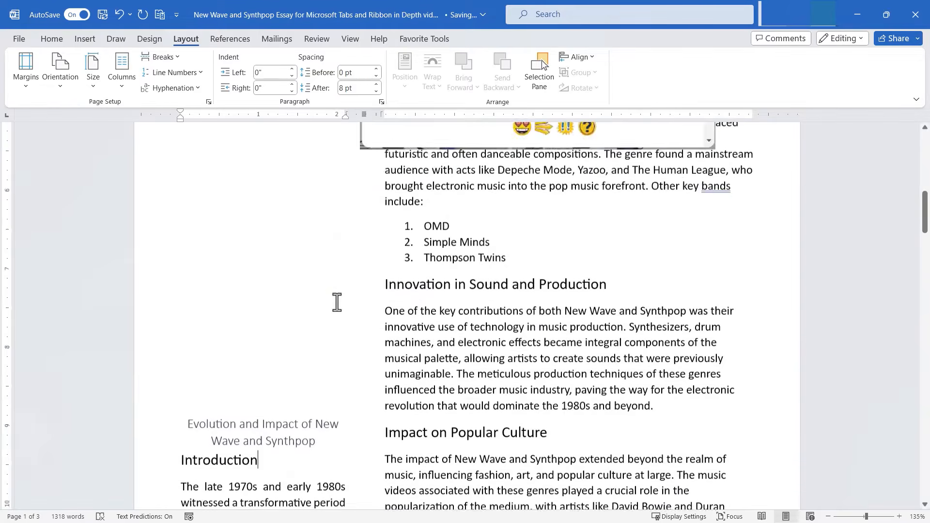
scroll(333, 303, down, 13)
scroll(334, 318, down, 3)
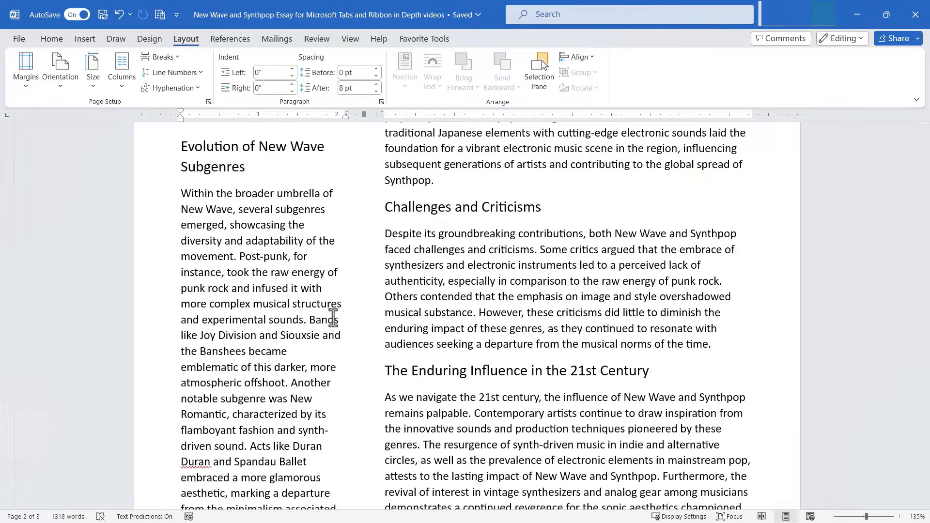
Step: Try the Right column layout, then undo the last column change
click(122, 68)
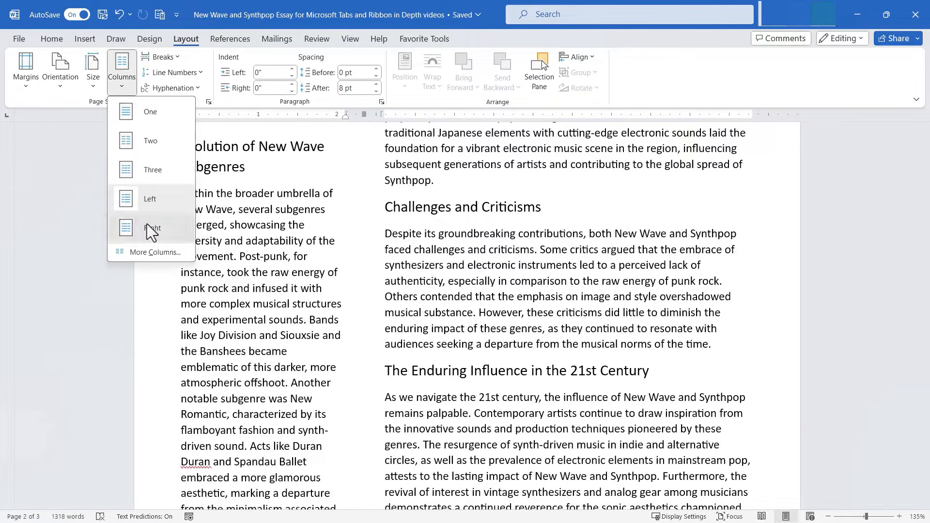
click(146, 224)
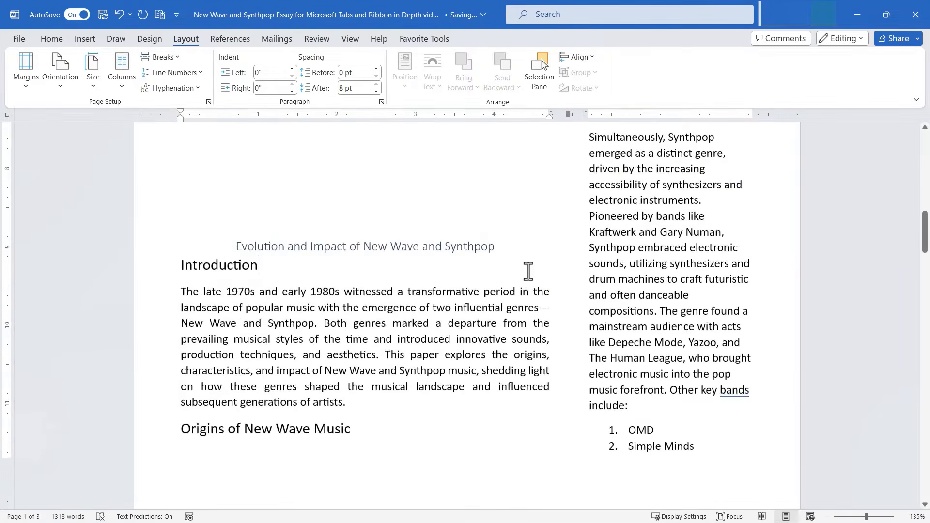
scroll(530, 279, down, 5)
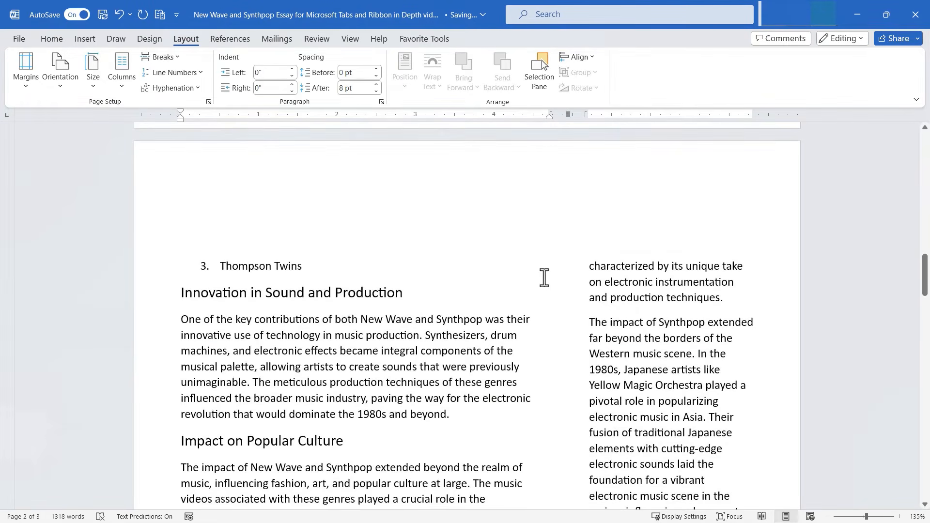
click(122, 68)
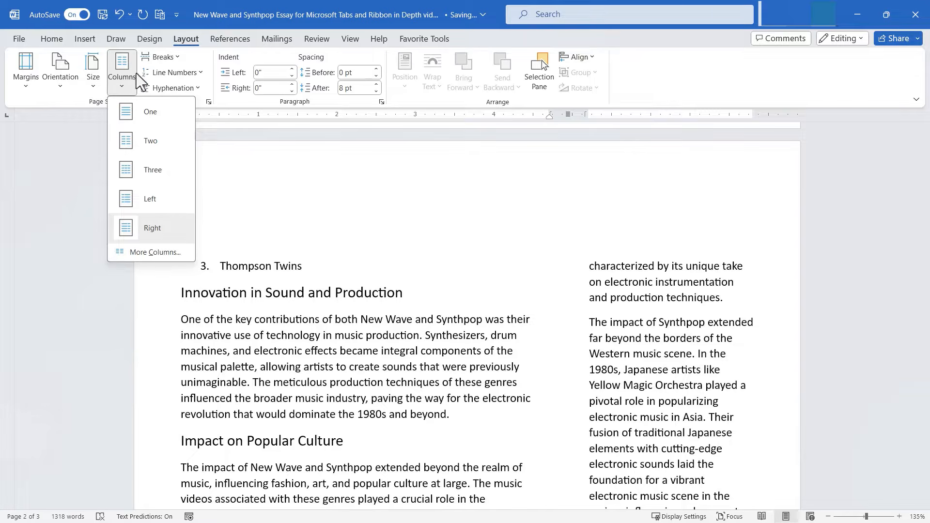
click(300, 165)
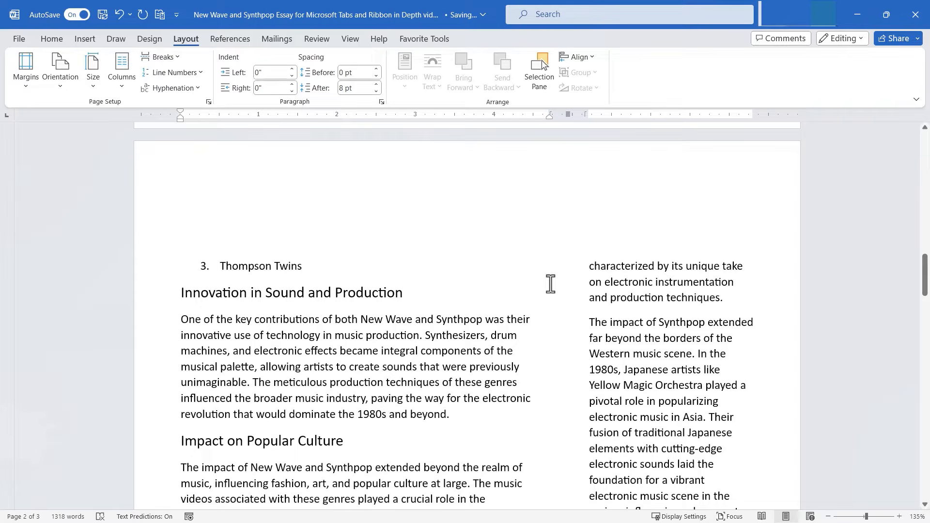
key(ctrl+z)
key(ctrl+z)
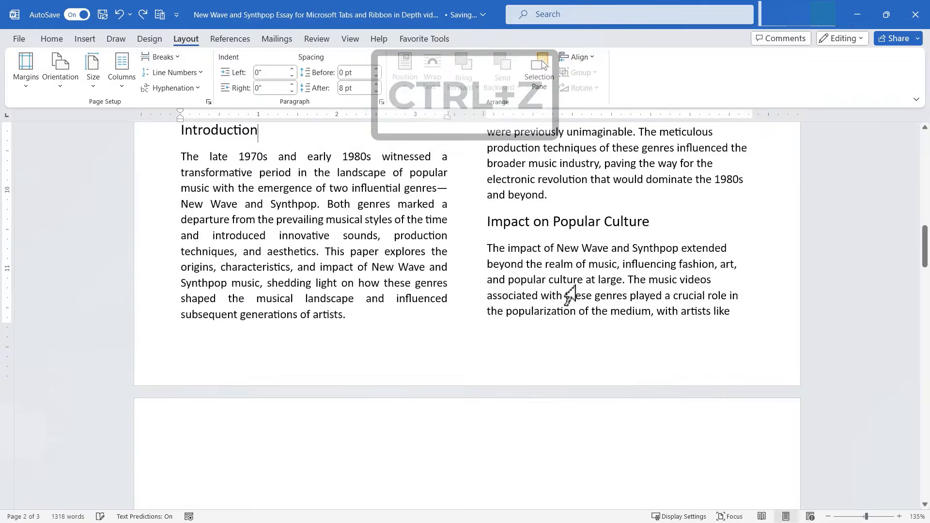
scroll(579, 288, up, 2)
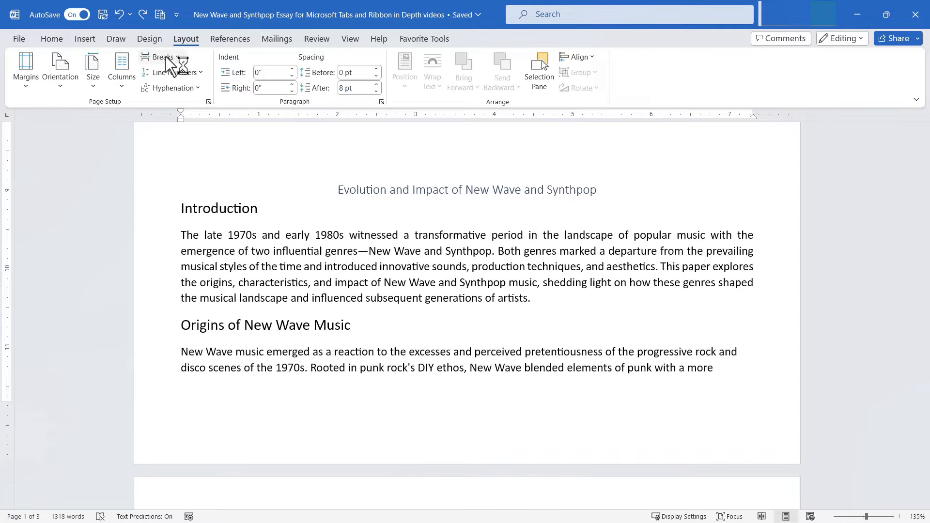
Step: Place the cursor after the Impact on Popular Culture paragraph ending '1980s.' and show the Breaks list
scroll(395, 236, down, 10)
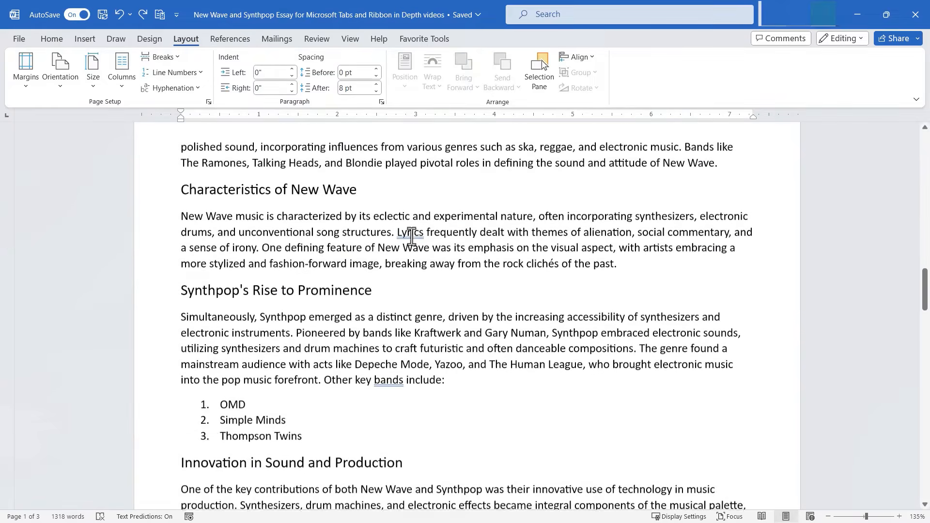
scroll(411, 236, down, 2)
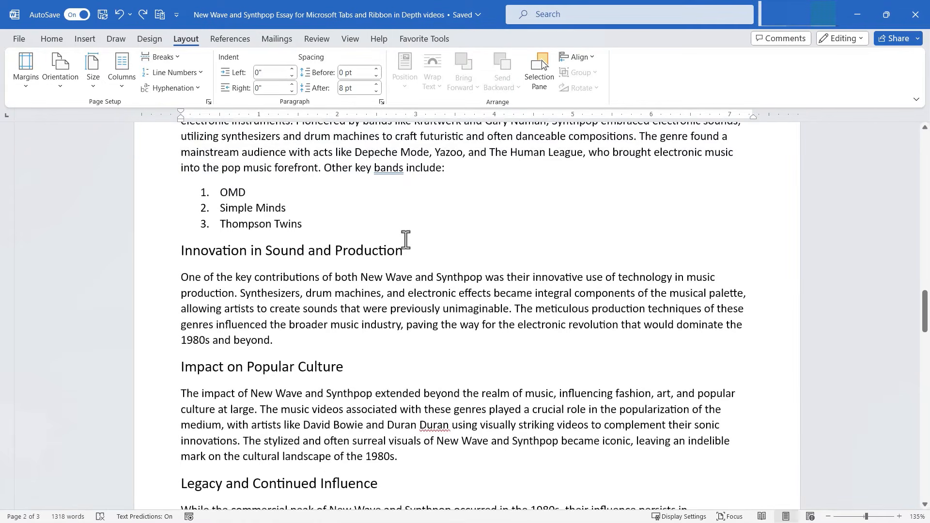
scroll(382, 206, down, 4)
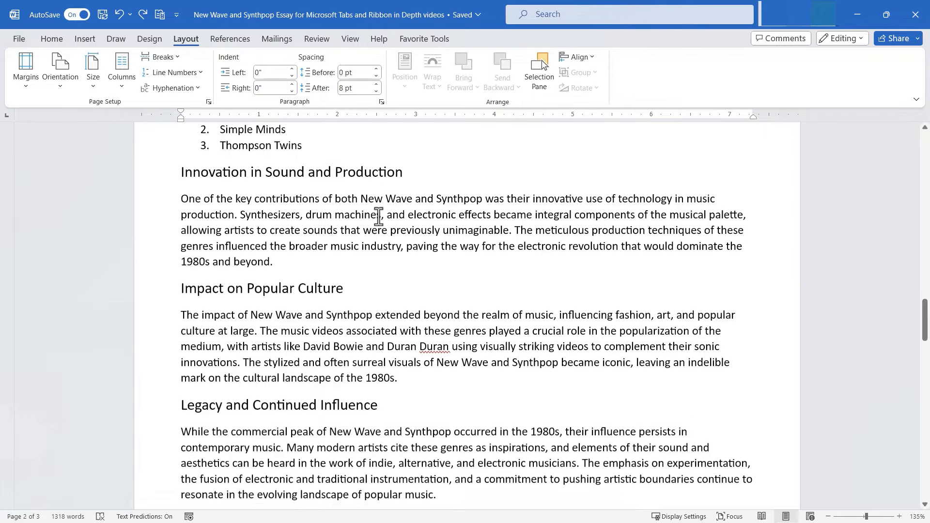
click(419, 344)
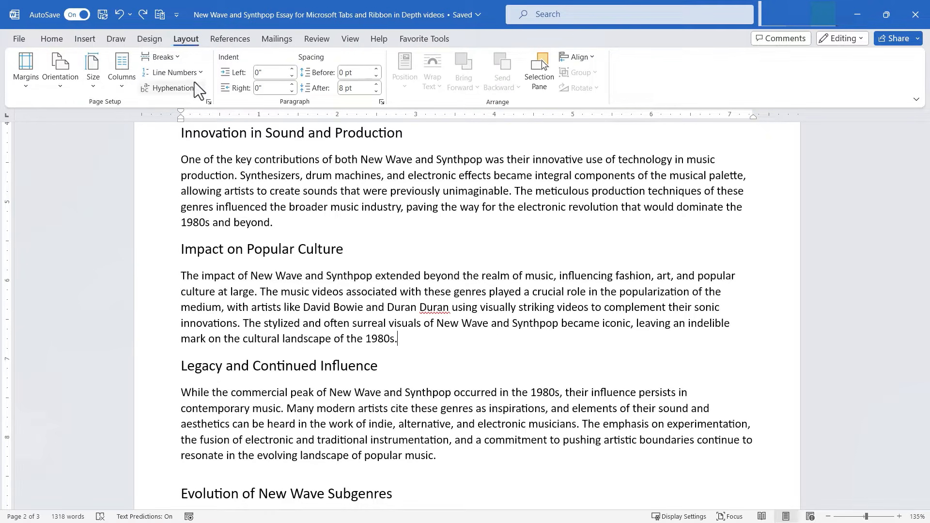
click(170, 57)
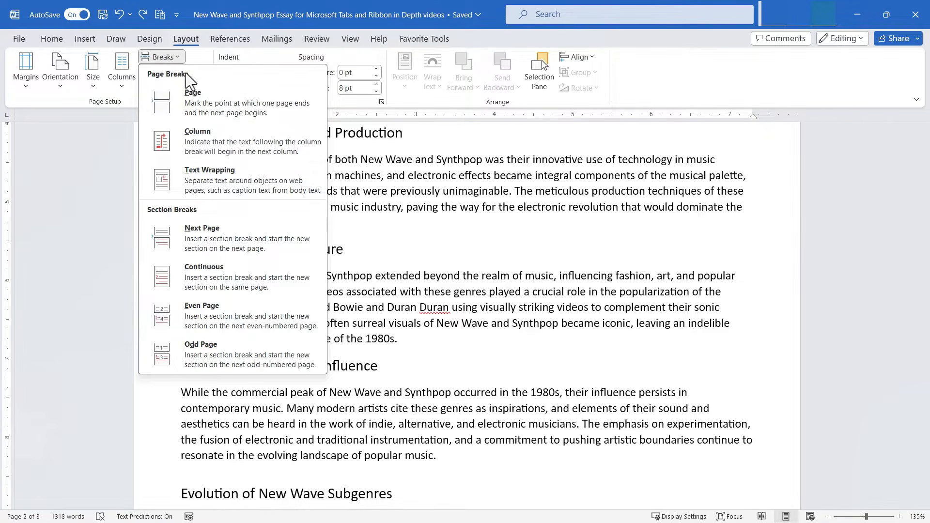
Step: Insert a page break after the Impact on Popular Culture paragraph, moving Legacy to a new page
click(240, 109)
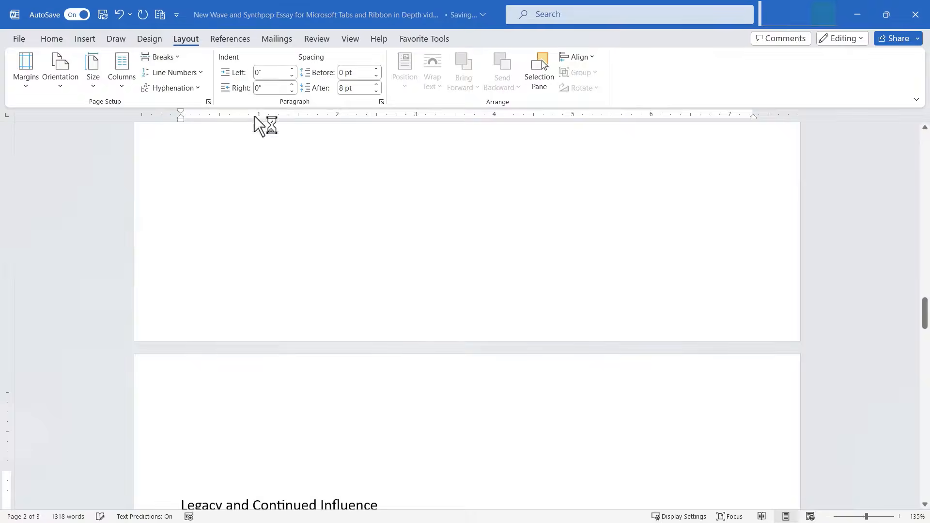
scroll(443, 393, up, 5)
scroll(446, 380, down, 7)
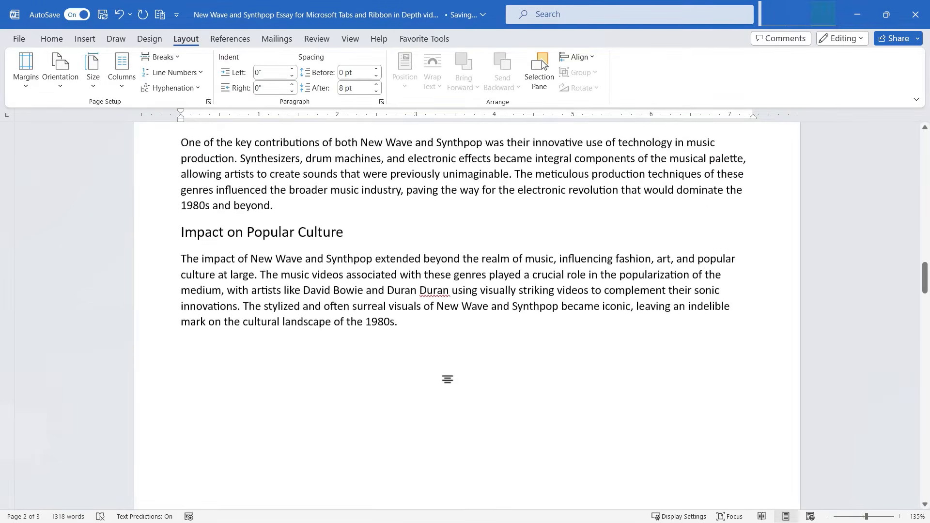
scroll(443, 342, down, 3)
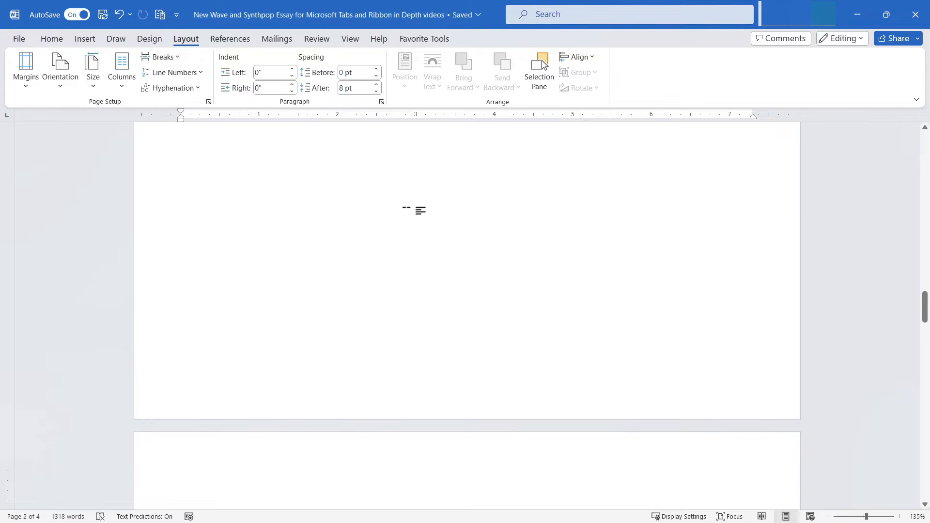
scroll(460, 210, down, 8)
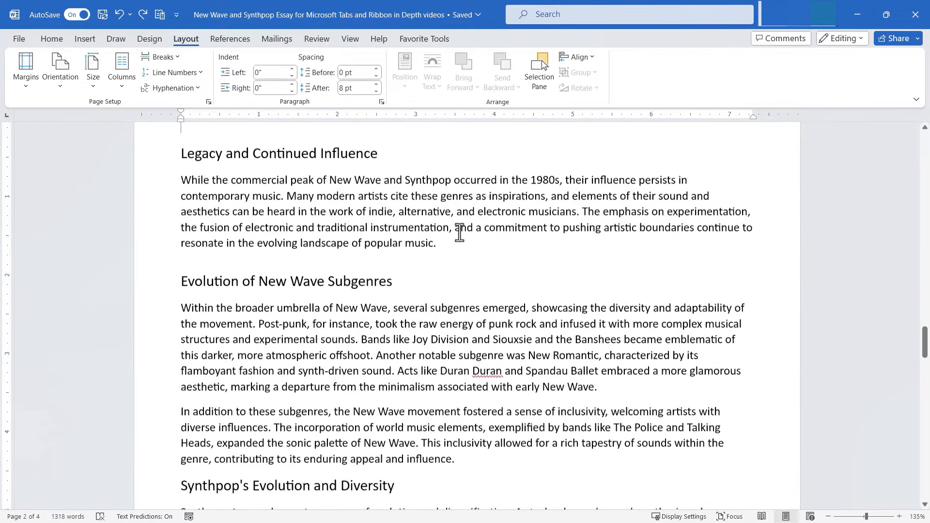
scroll(453, 220, up, 1)
scroll(445, 243, down, 7)
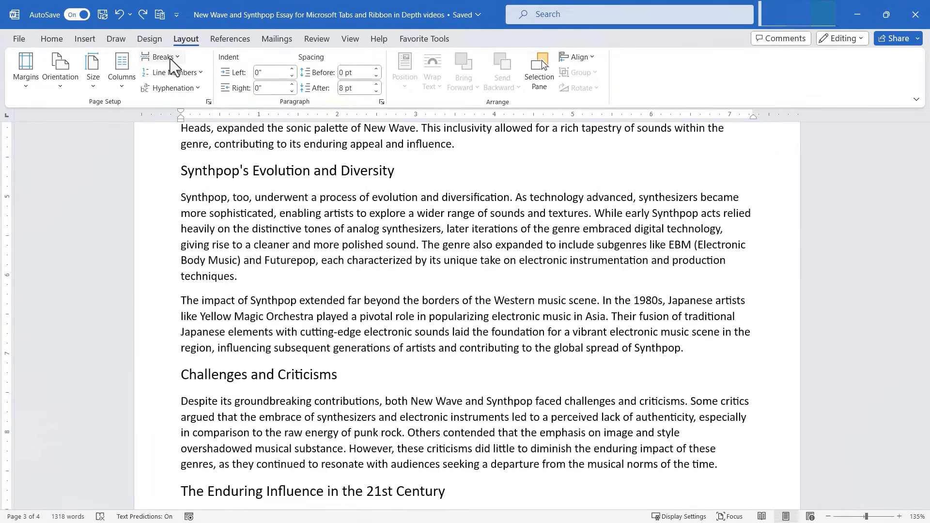
Step: Reopen the Breaks list and close it without inserting another break
click(170, 60)
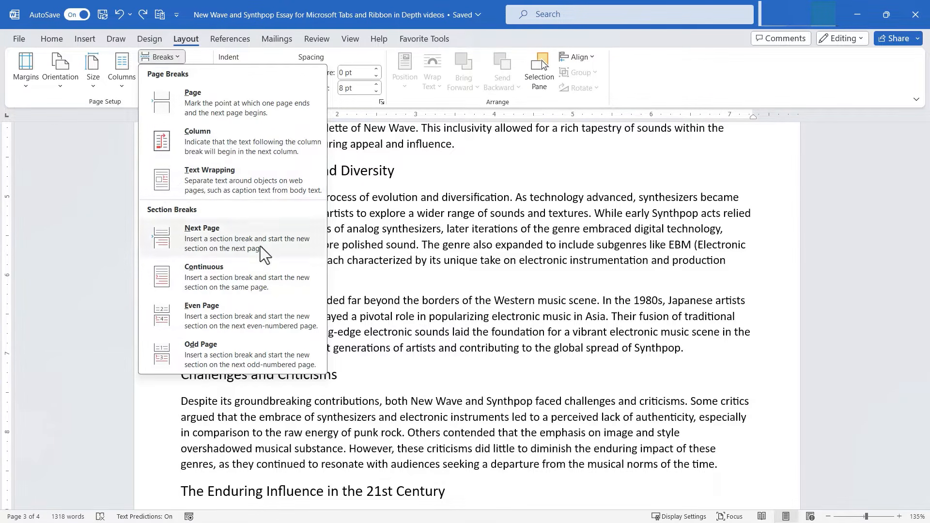
click(513, 294)
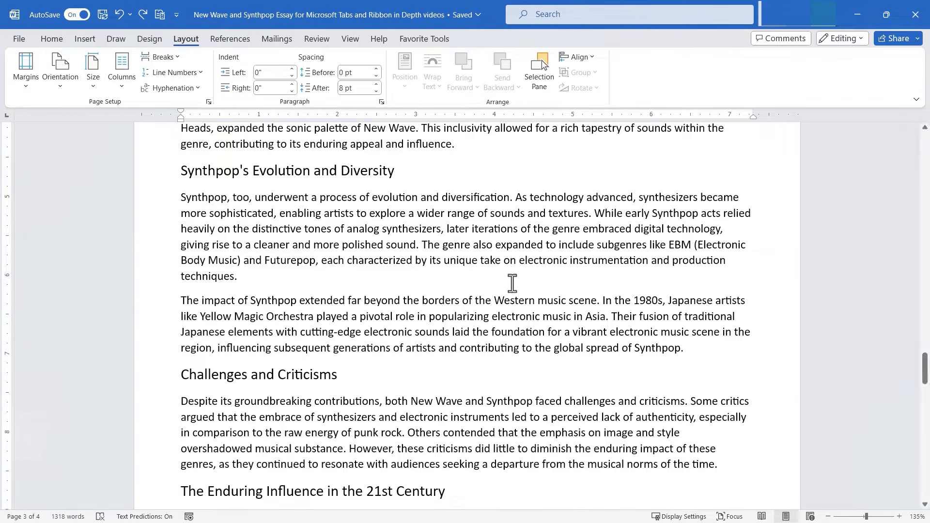
click(196, 75)
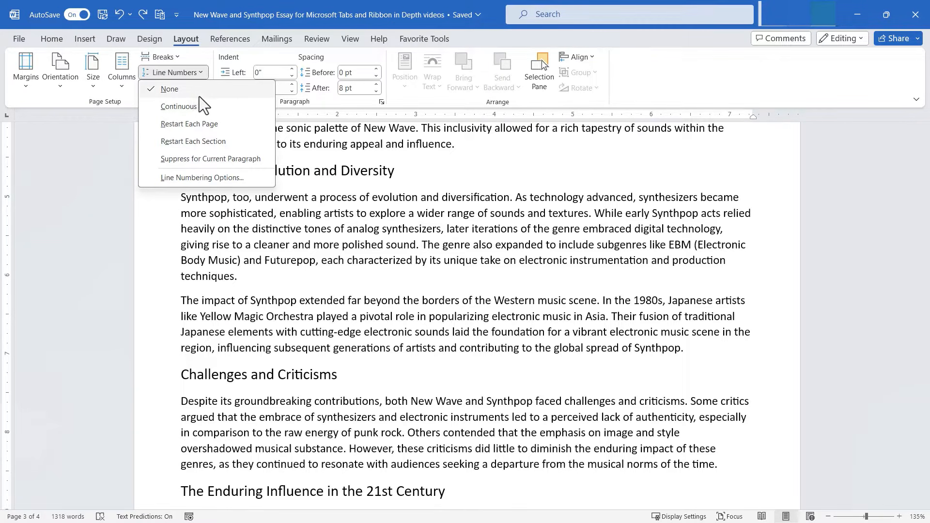
Step: Add continuous line numbers to the essay, then make them restart on each page
click(179, 107)
scroll(438, 263, up, 15)
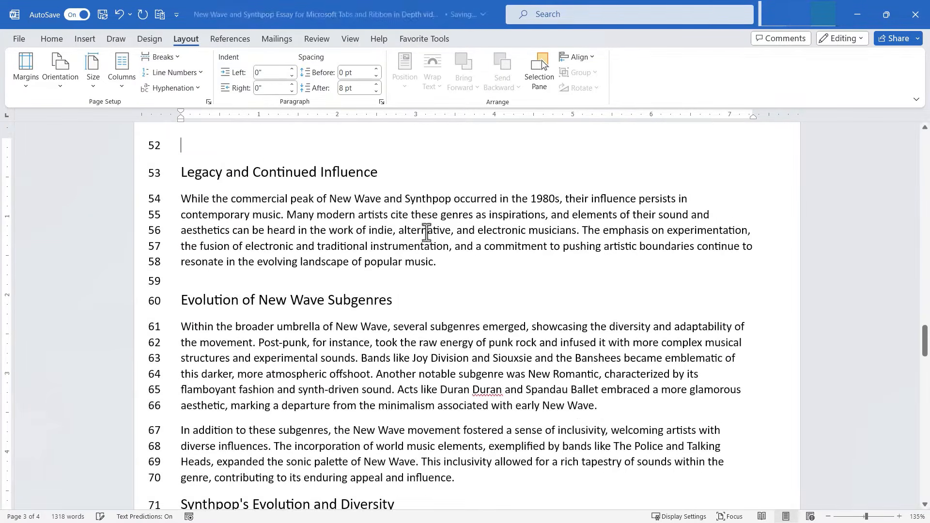
drag(925, 294, 911, 203)
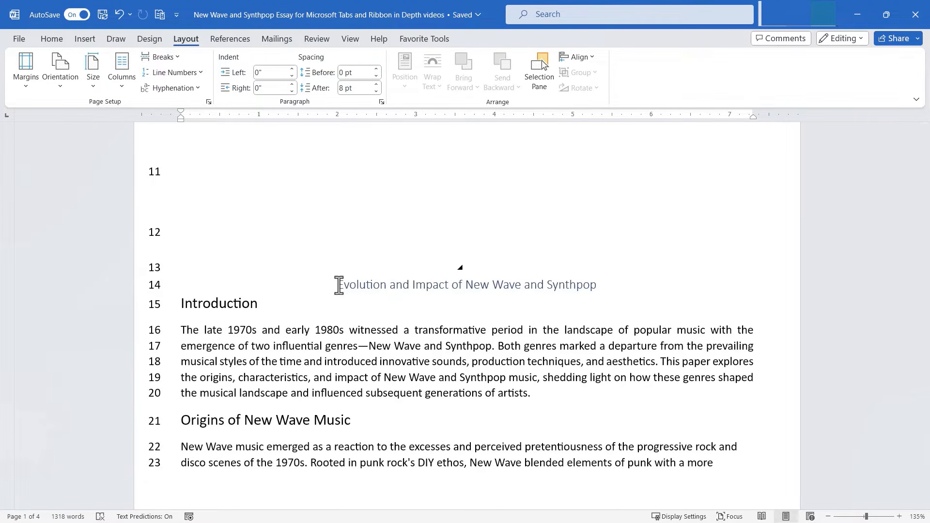
scroll(347, 322, down, 9)
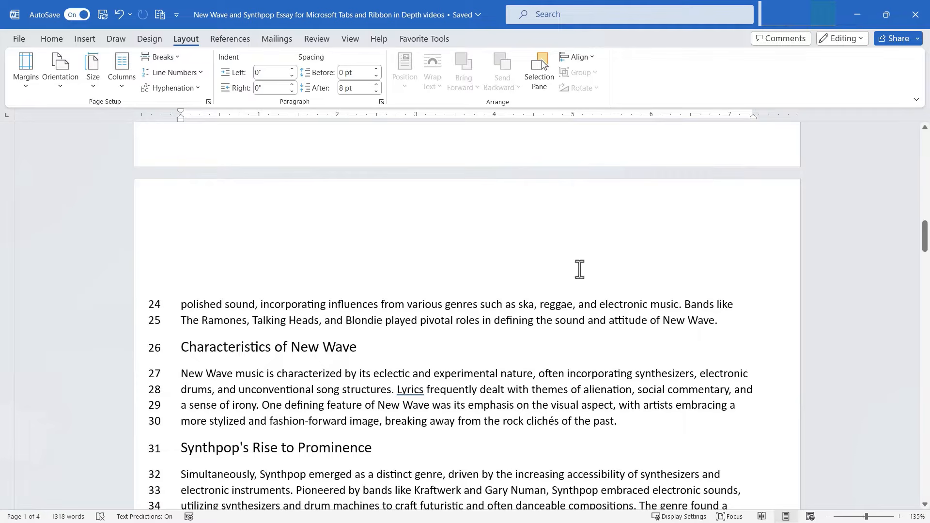
scroll(429, 392, down, 16)
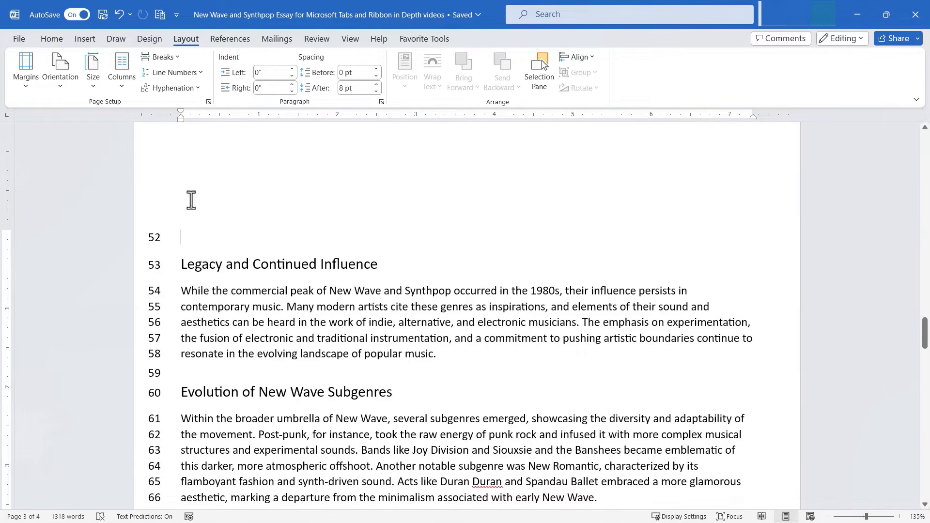
click(190, 72)
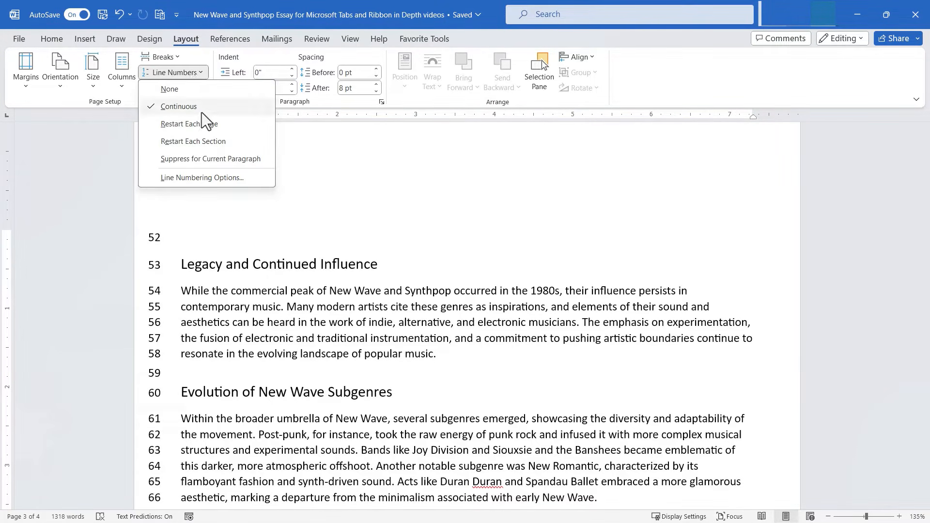
click(201, 125)
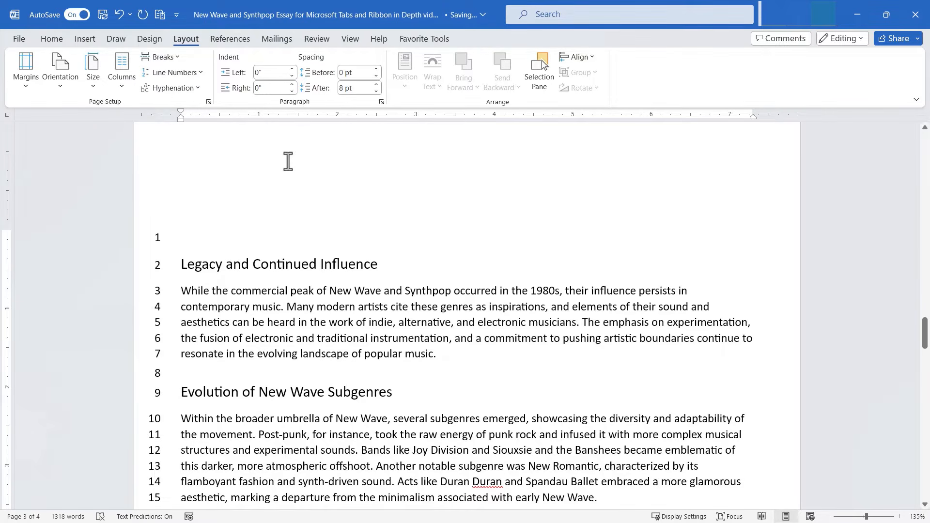
scroll(284, 251, up, 1)
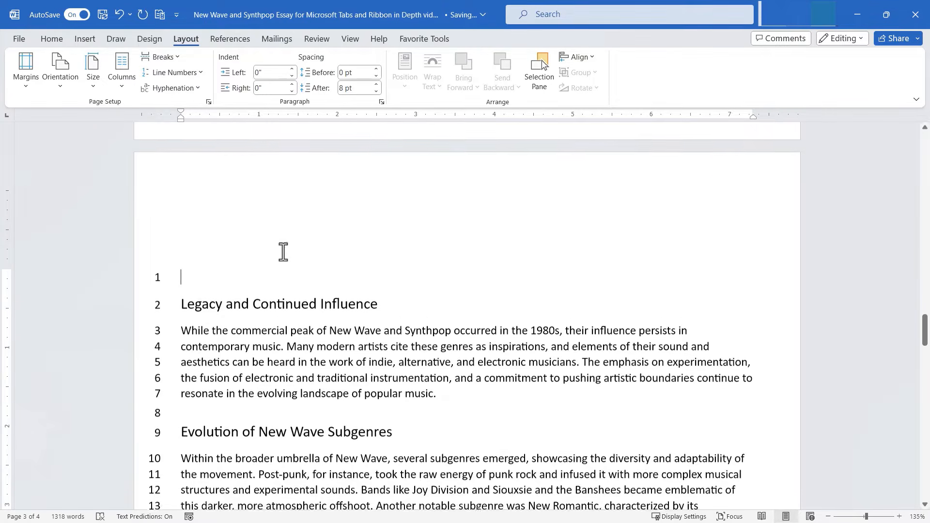
Step: Suppress line numbering for the paragraph under Legacy and Continued Influence
click(190, 78)
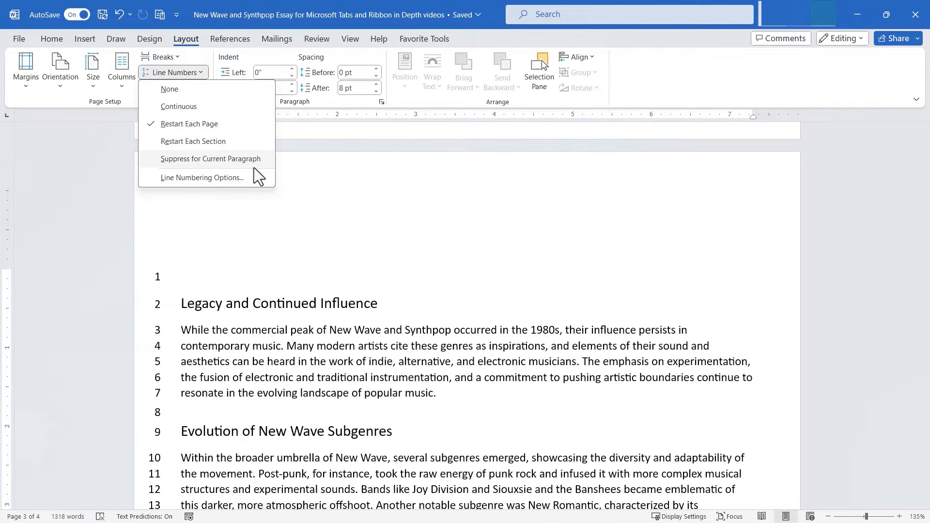
click(460, 401)
drag(459, 401, 181, 328)
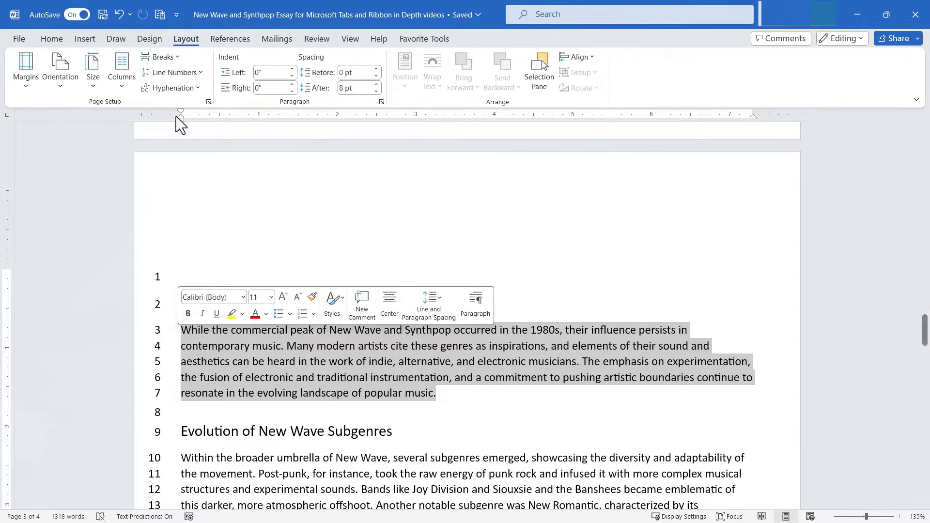
click(179, 74)
click(184, 164)
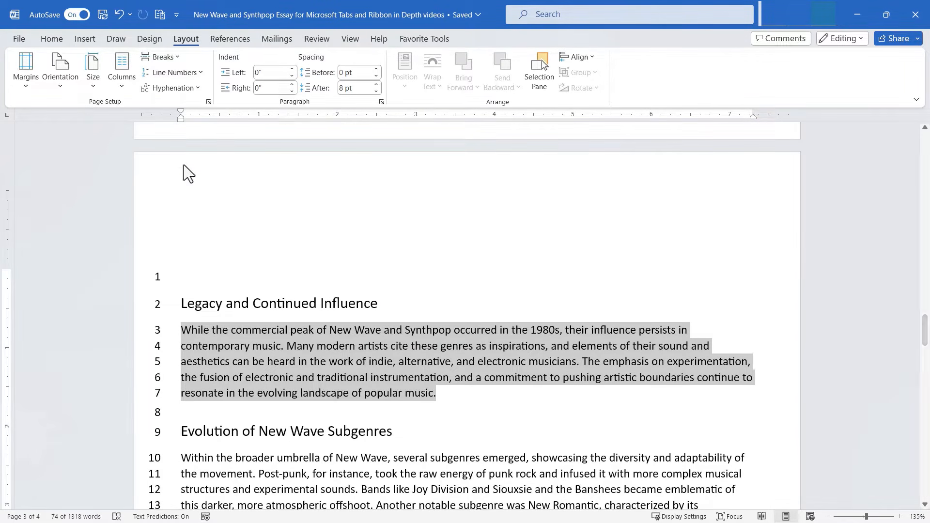
click(351, 331)
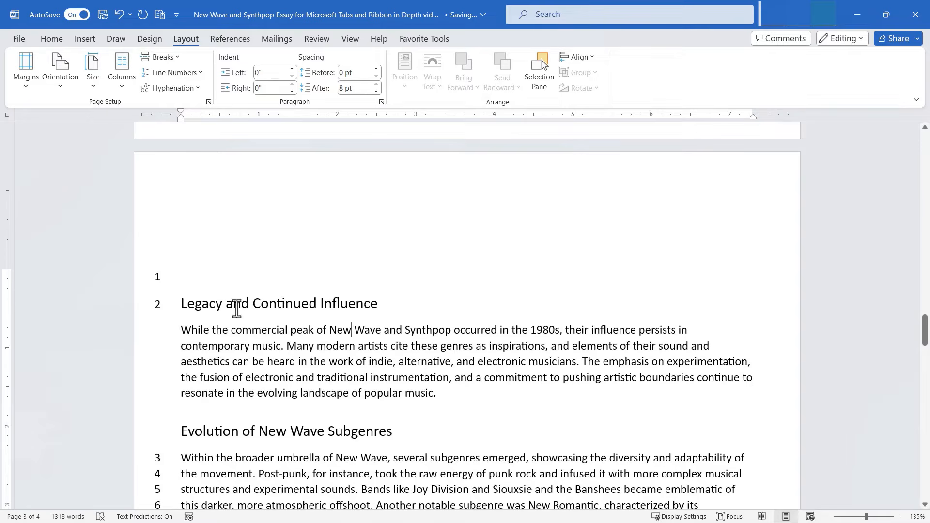
click(199, 74)
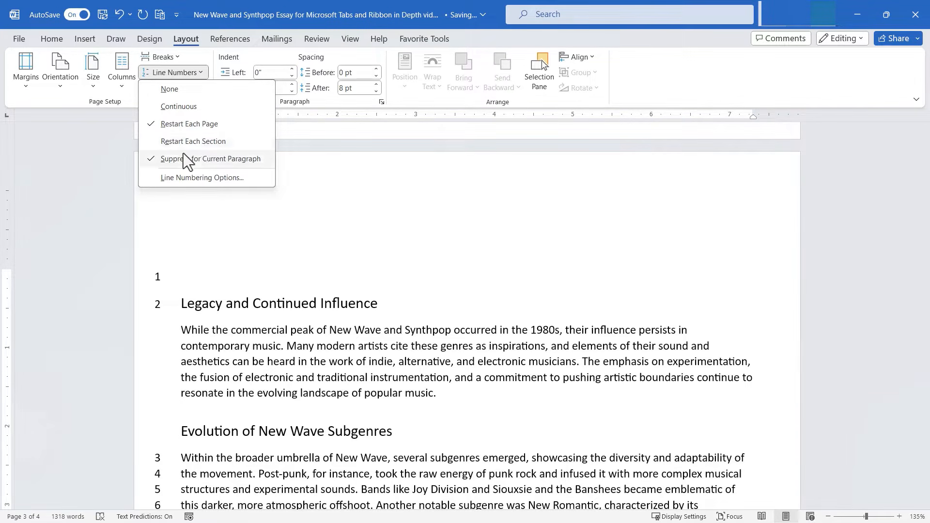
click(195, 178)
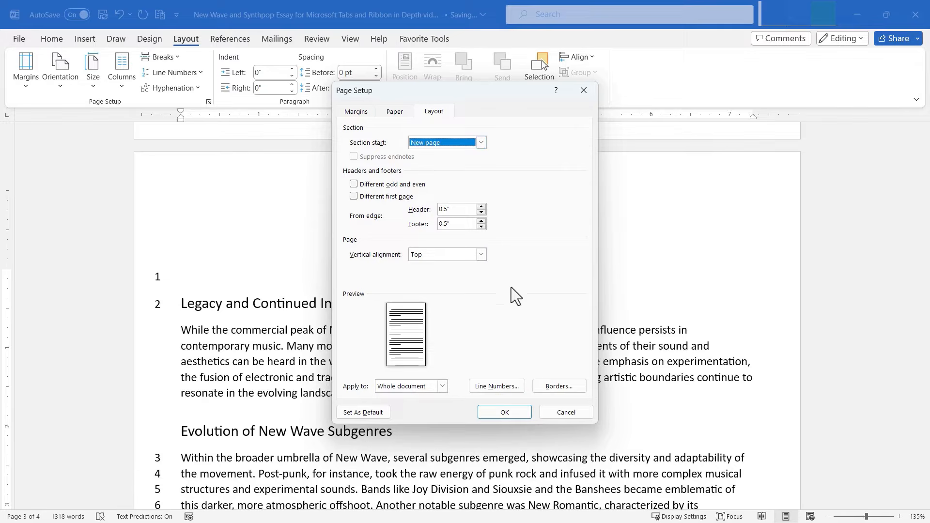
click(496, 386)
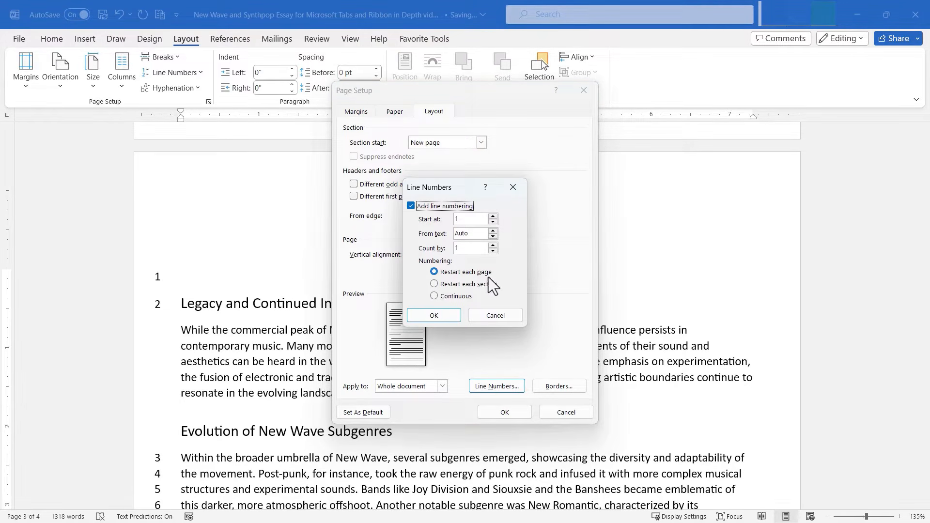
click(493, 245)
click(495, 313)
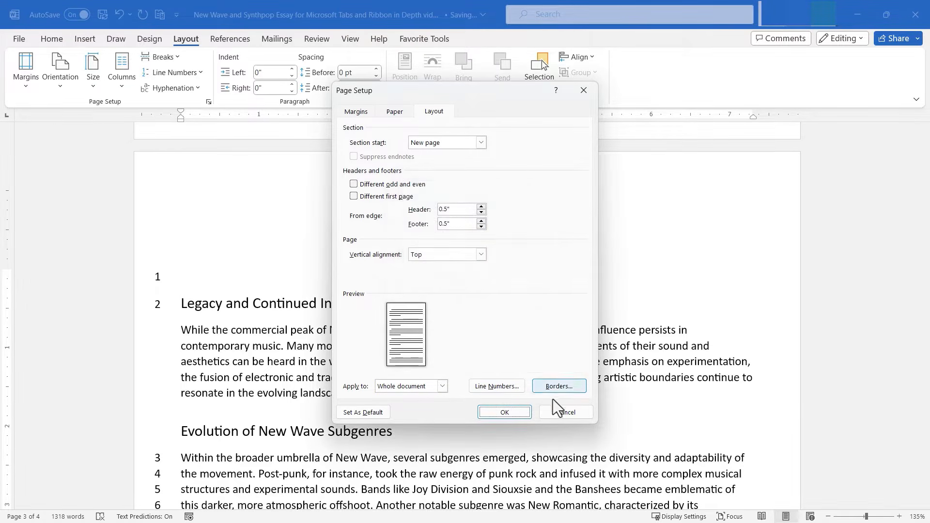
click(563, 410)
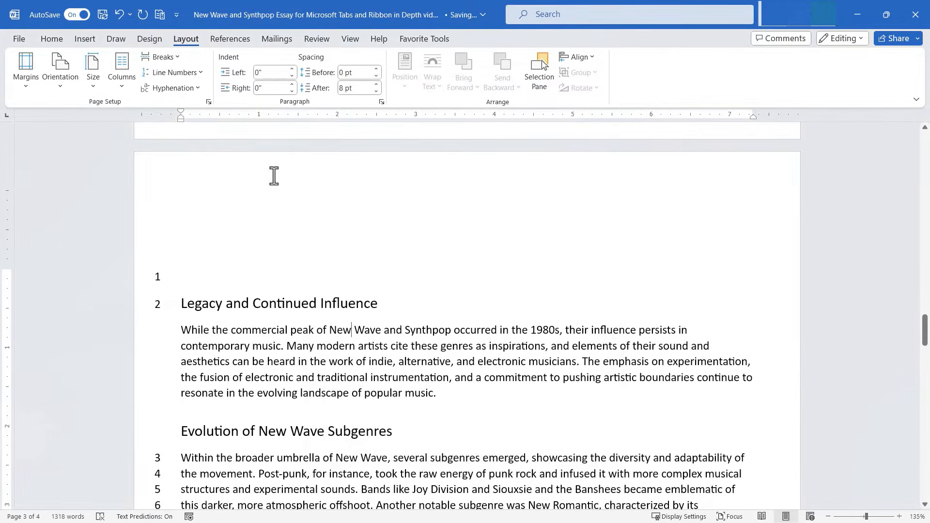
Step: Try Automatic hyphenation, then set hyphenation back to None
click(194, 88)
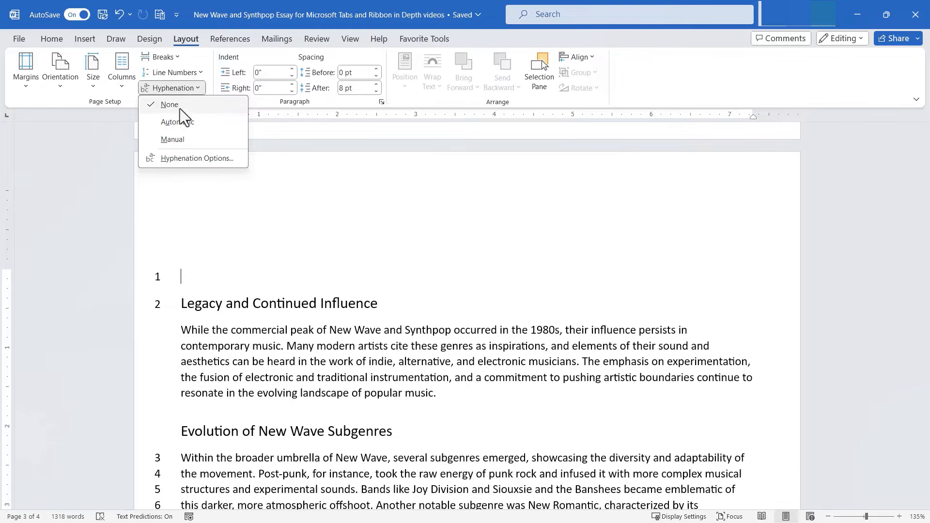
click(191, 123)
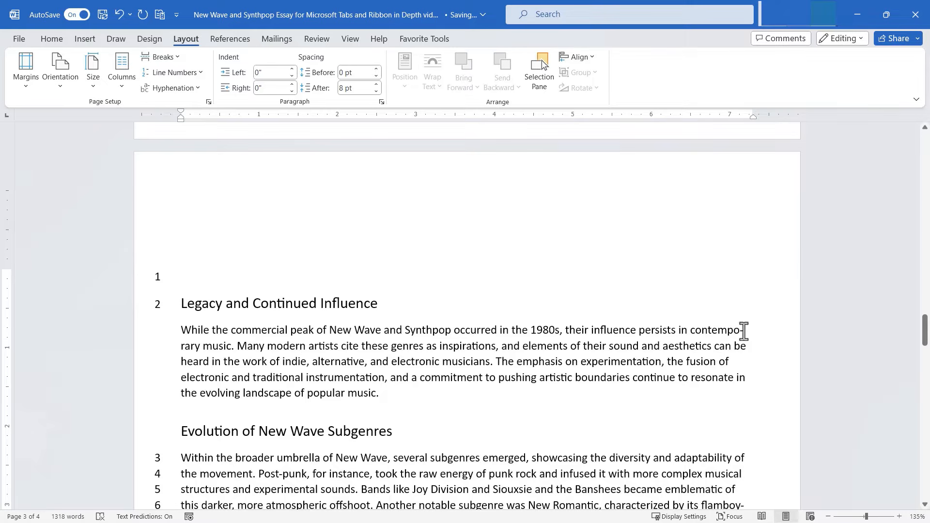
click(191, 90)
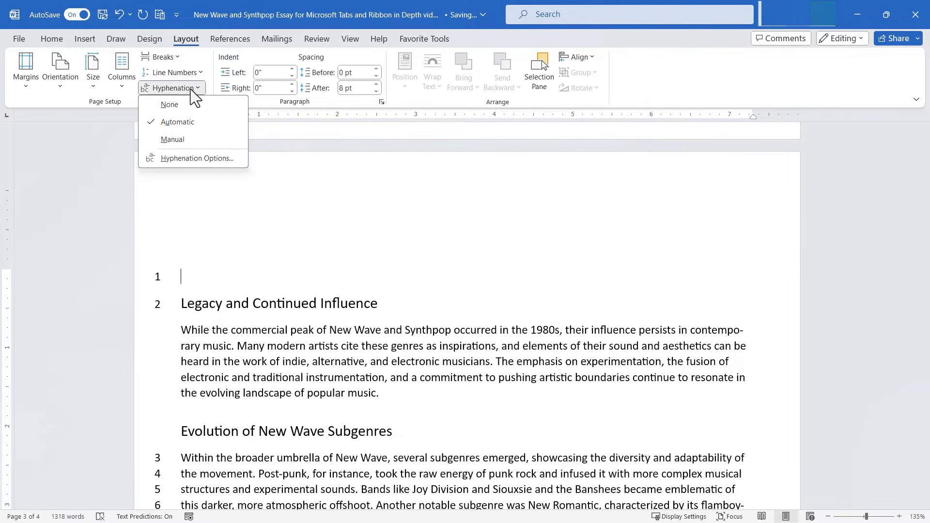
click(180, 103)
Step: Manually hyphenate 'contemporary' and 'flamboyant' as flam-boyant, then confirm Hyphenation Options
click(187, 92)
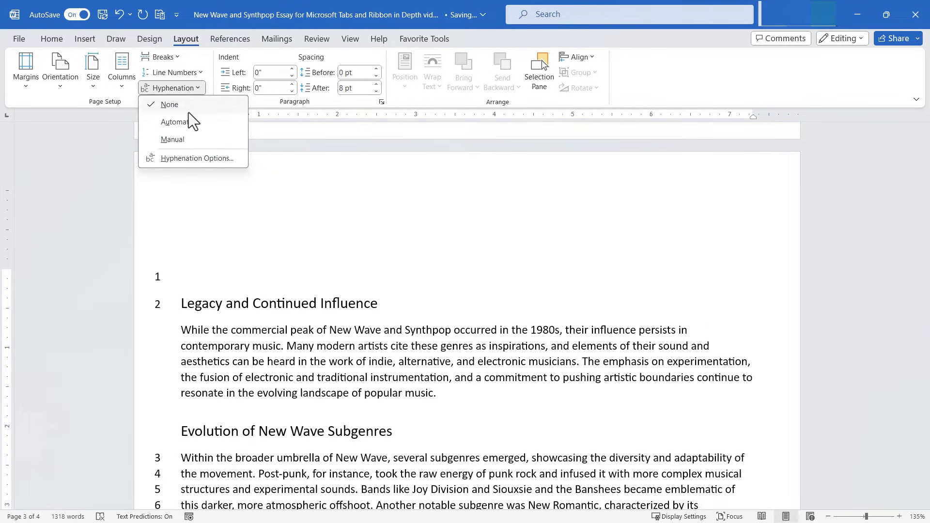
click(187, 139)
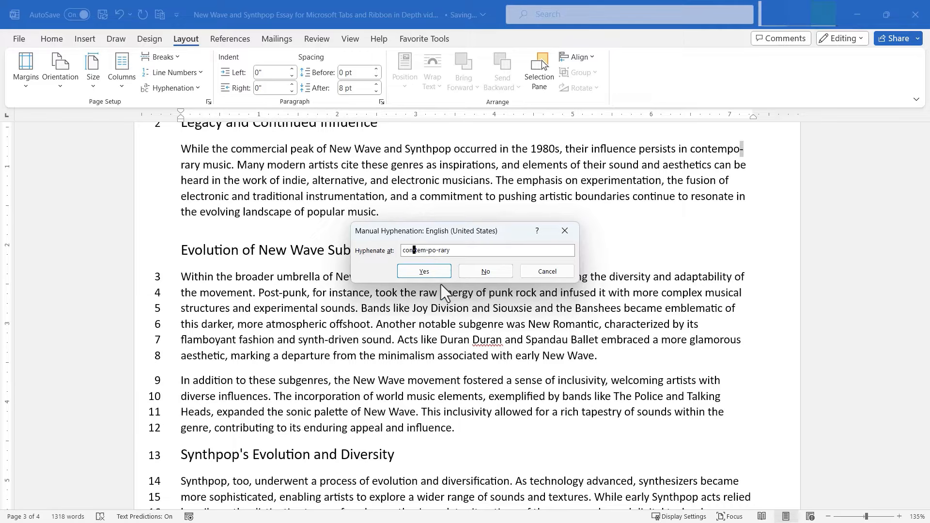
click(429, 274)
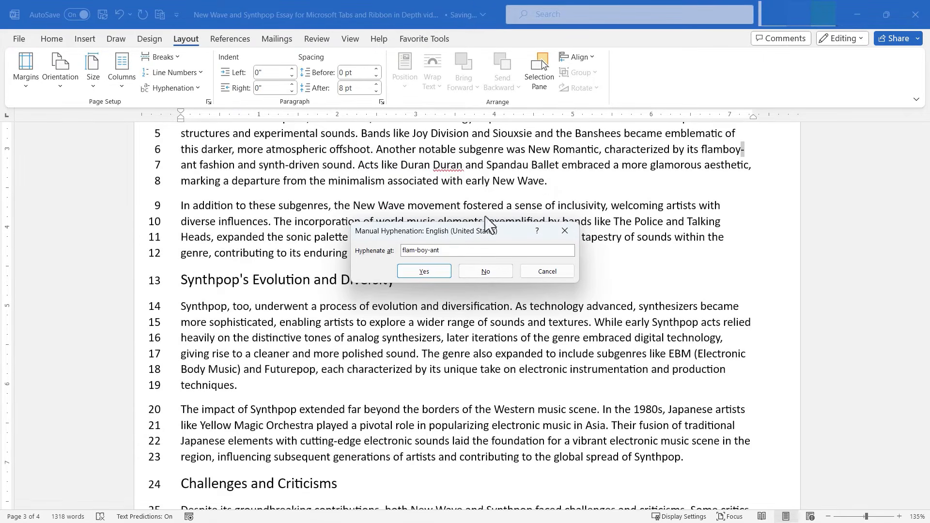
click(418, 251)
click(434, 272)
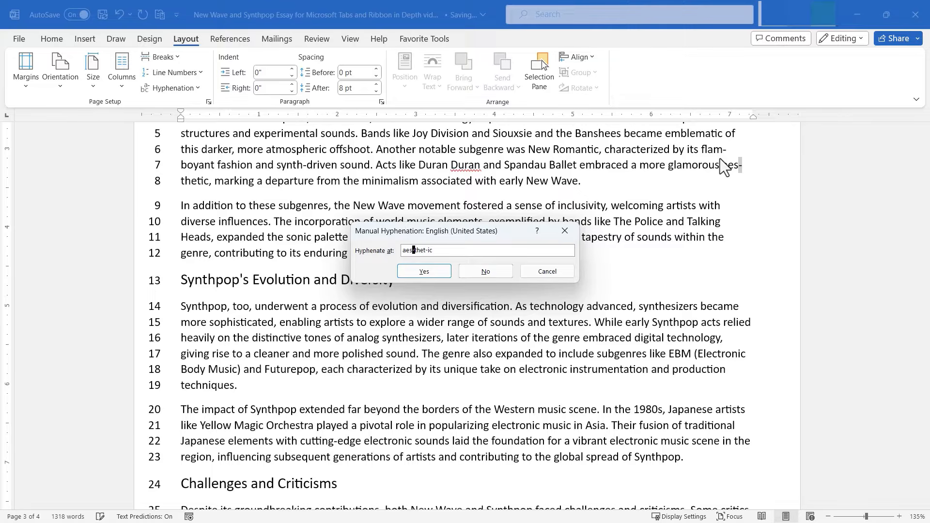
click(182, 89)
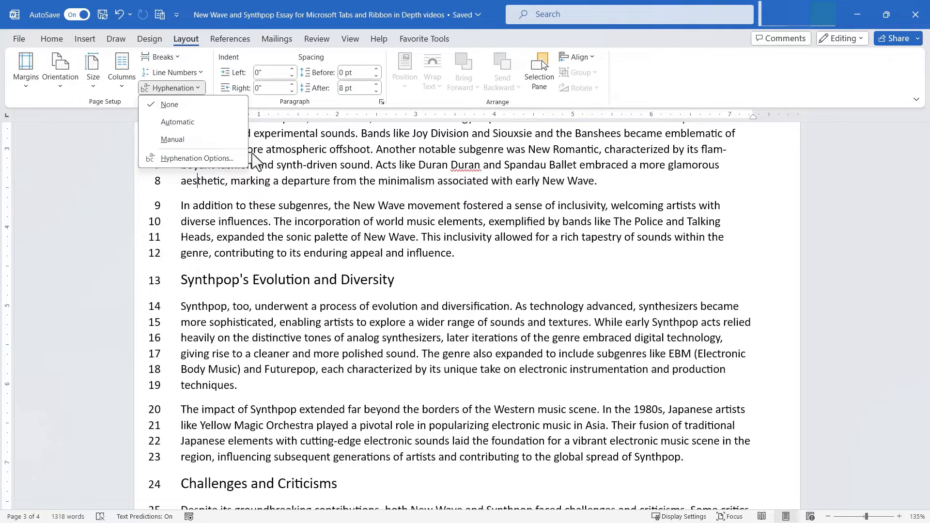
click(208, 160)
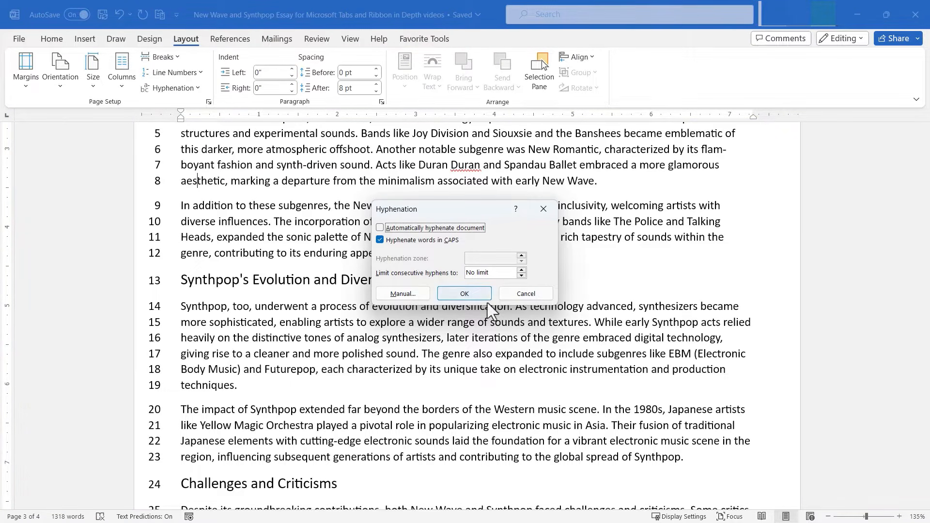
click(519, 295)
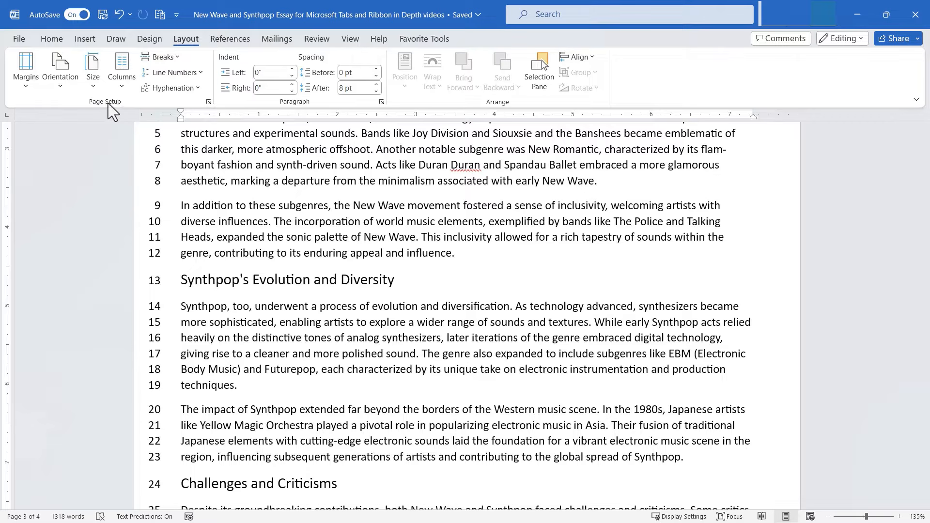
click(209, 102)
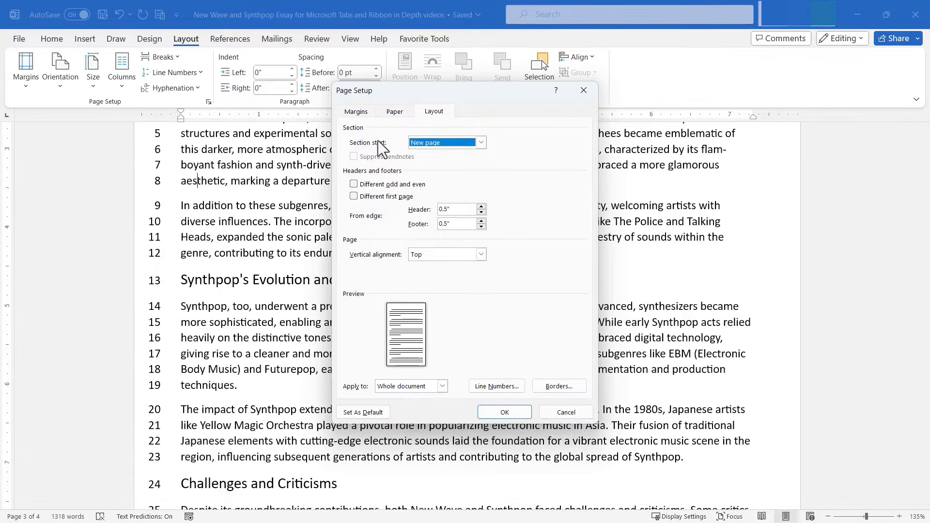
click(356, 112)
click(393, 112)
click(349, 113)
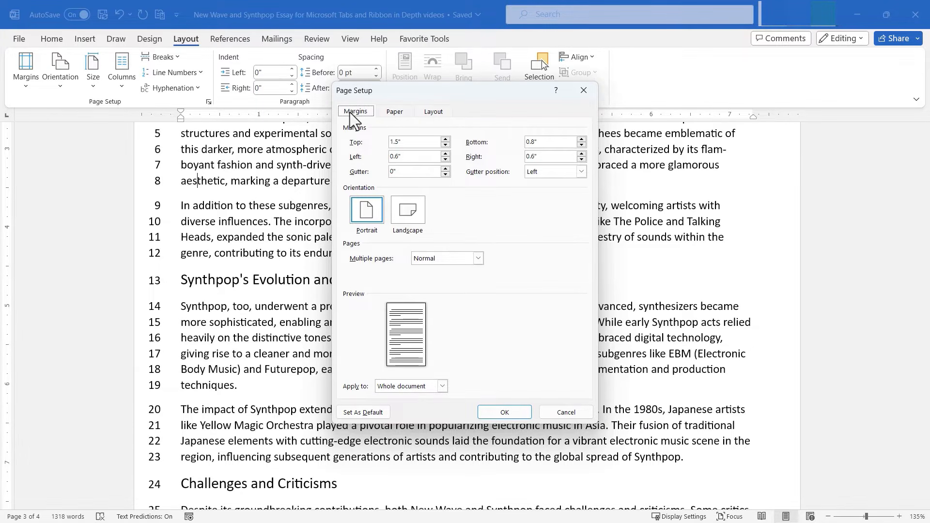
click(407, 114)
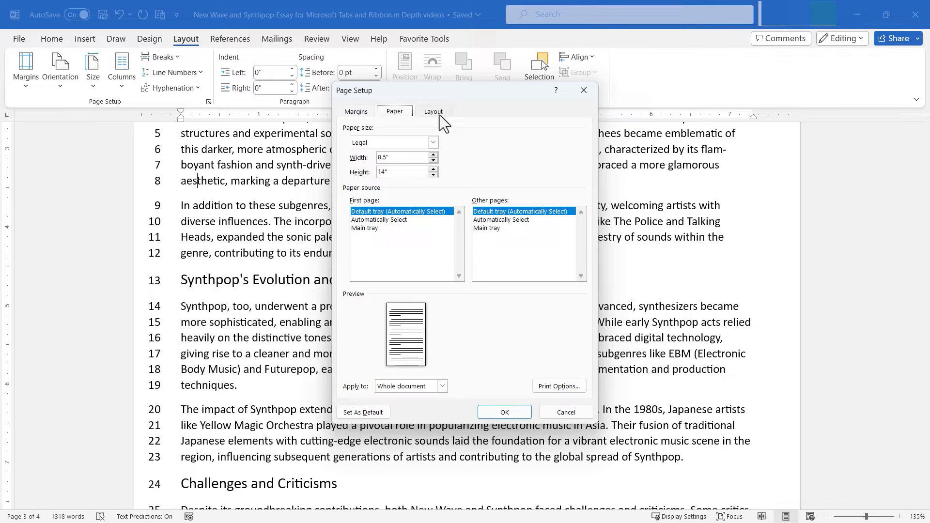
click(439, 114)
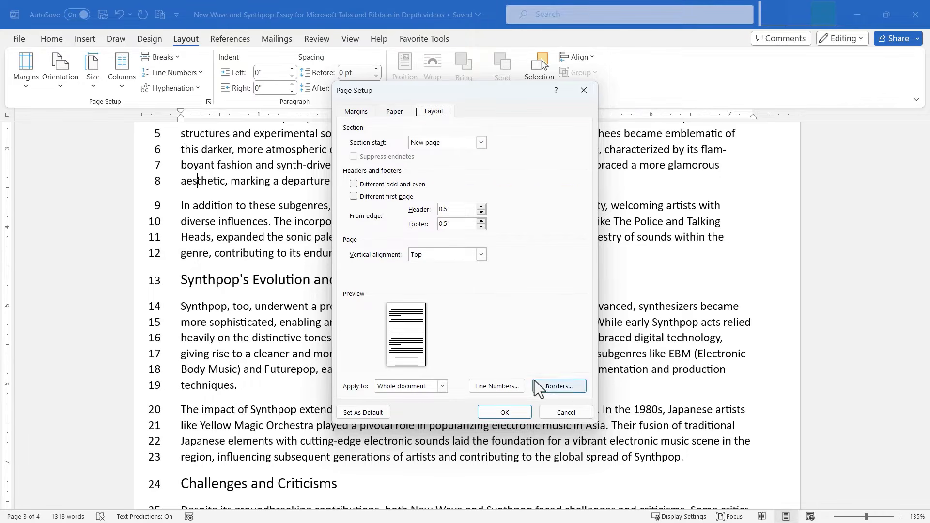
click(583, 410)
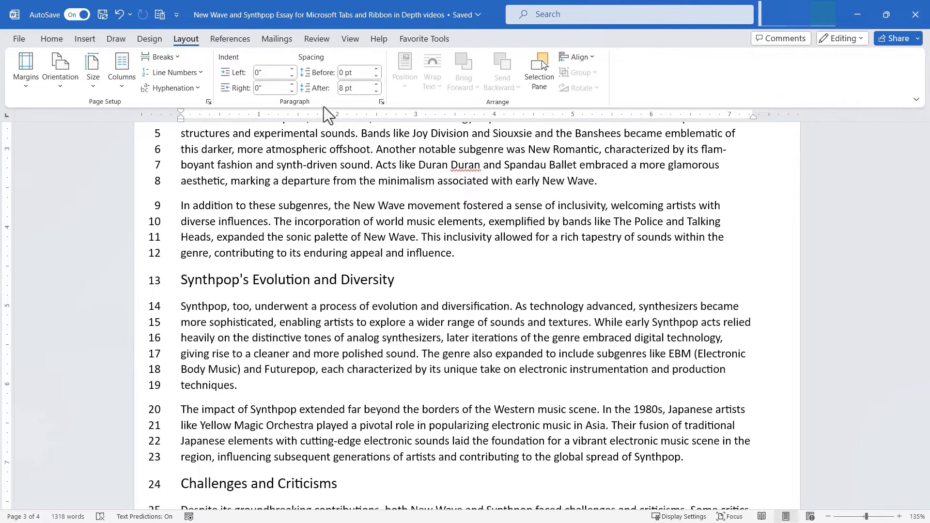
Step: Indent the Synthpop's Evolution and Diversity paragraph 0.3" on the left and 0.5" on the right
drag(255, 386, 182, 306)
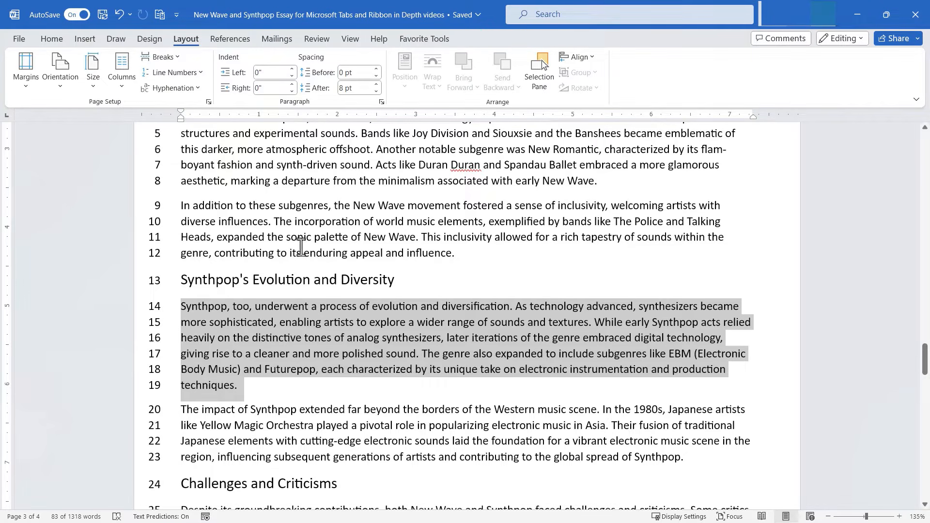
click(293, 69)
click(293, 69)
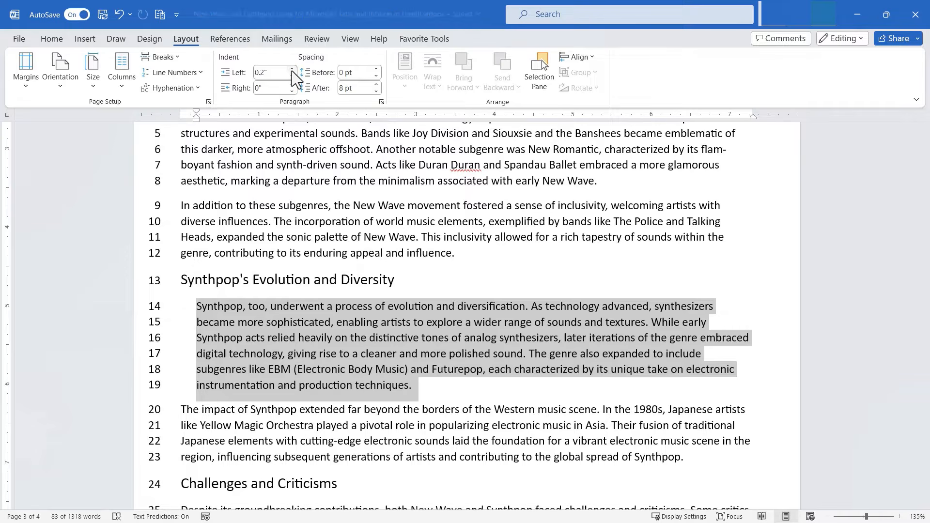
click(293, 70)
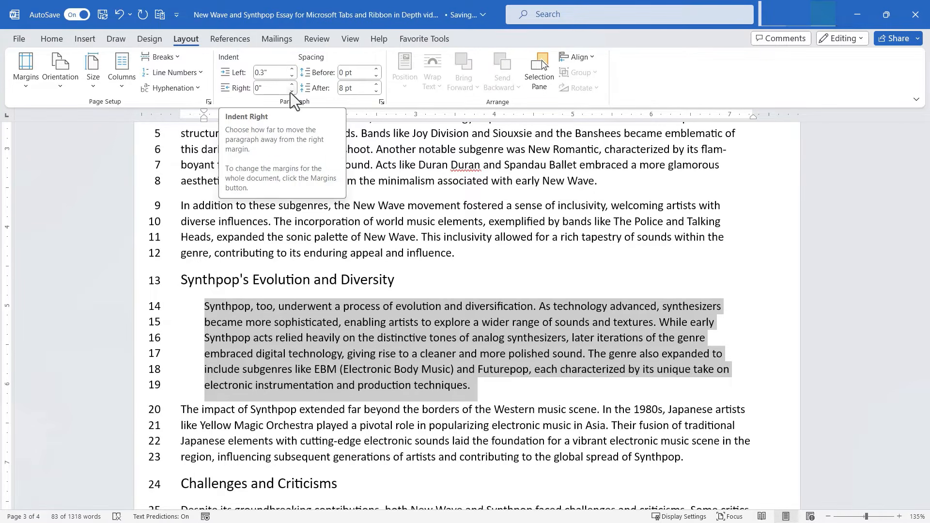
click(292, 85)
click(292, 85)
click(293, 84)
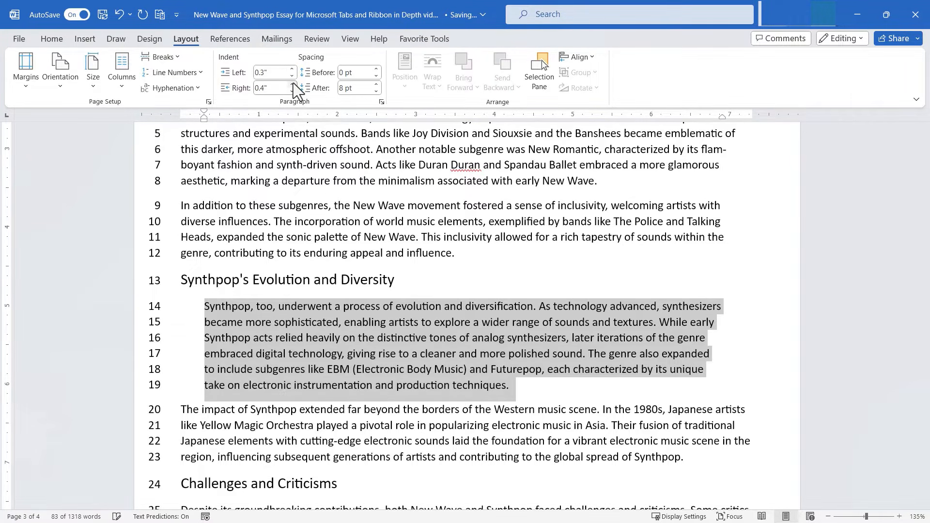
click(293, 84)
click(293, 84)
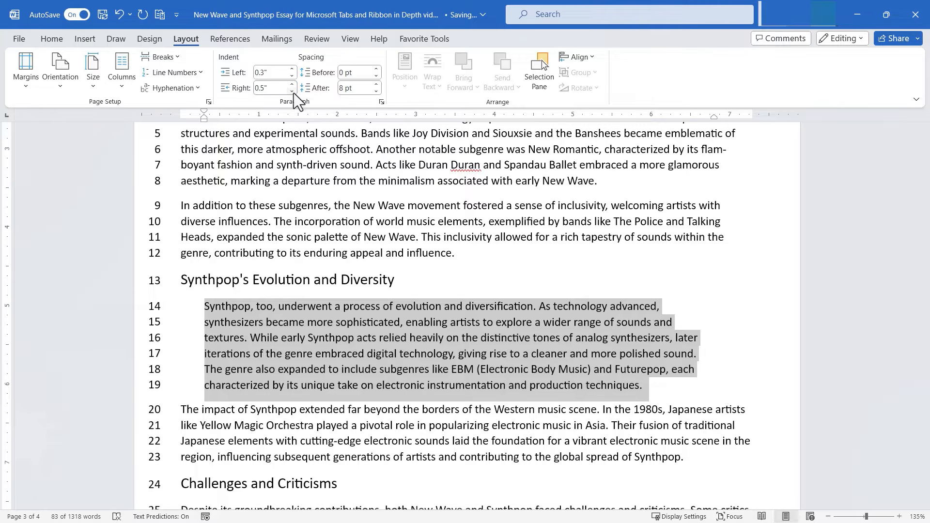
click(293, 92)
click(293, 92)
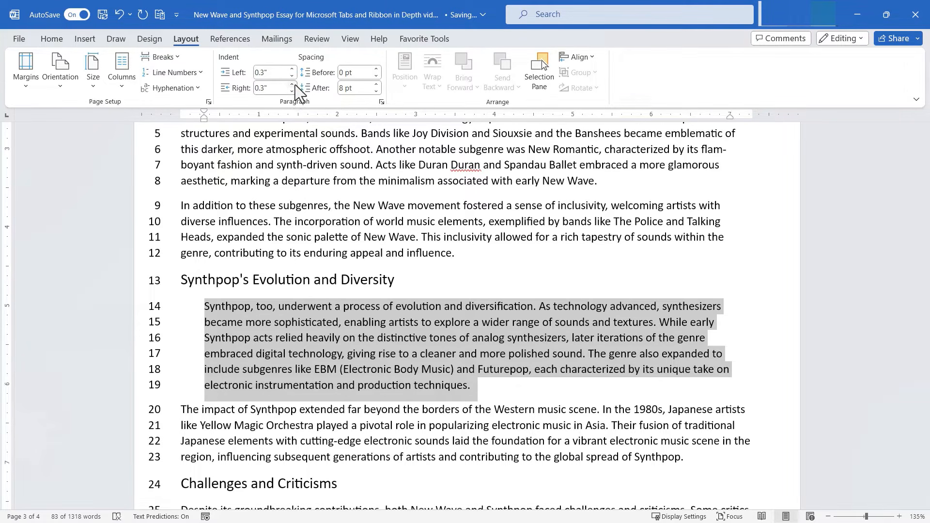
click(294, 84)
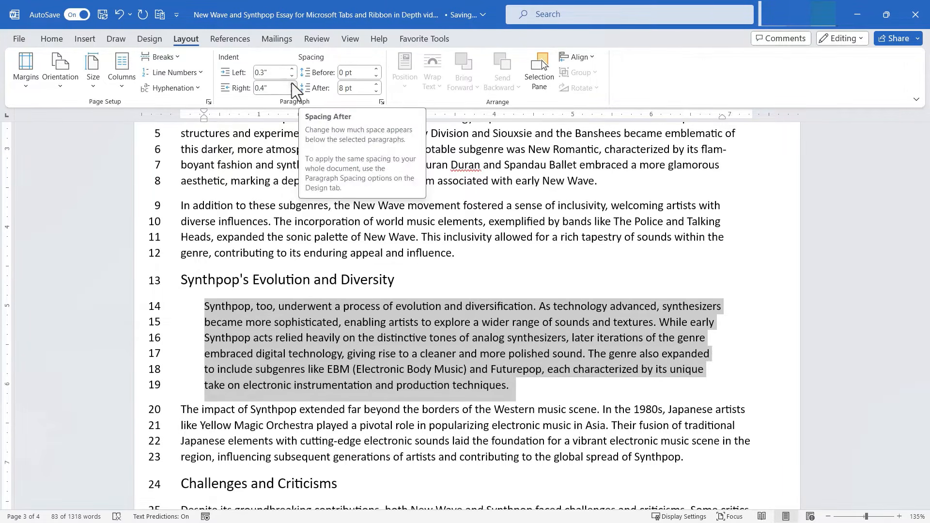
click(291, 84)
click(559, 385)
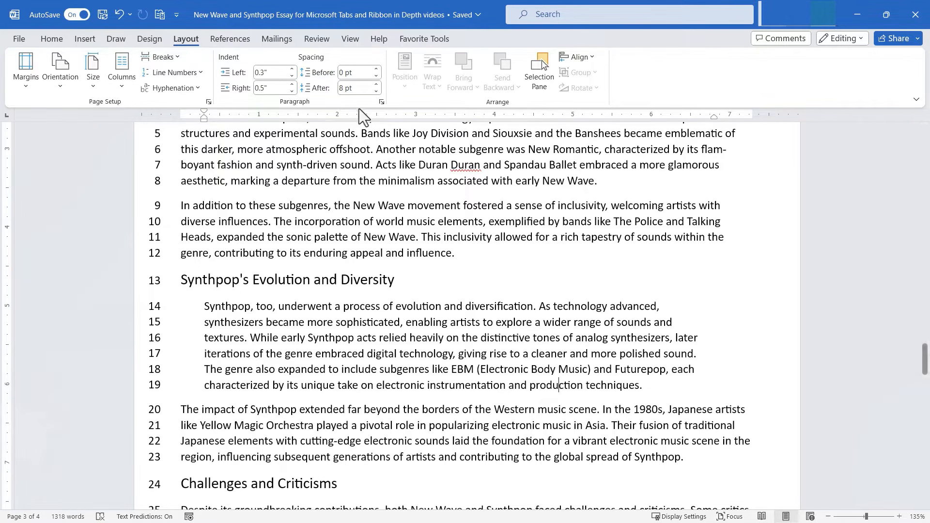
Step: Set the Synthpop paragraph's spacing to 30 pt before and 30 pt after
click(378, 70)
click(378, 70)
click(379, 70)
click(379, 71)
click(379, 71)
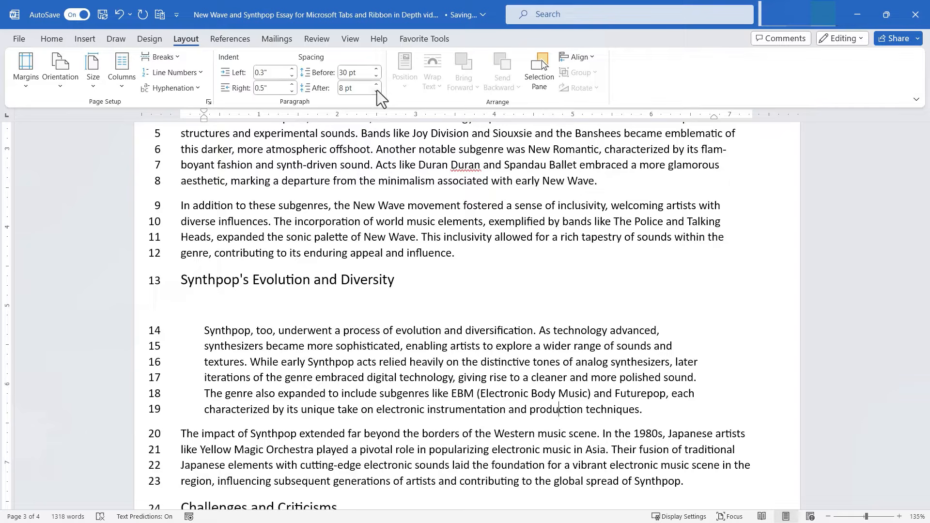
click(377, 93)
click(377, 93)
click(378, 93)
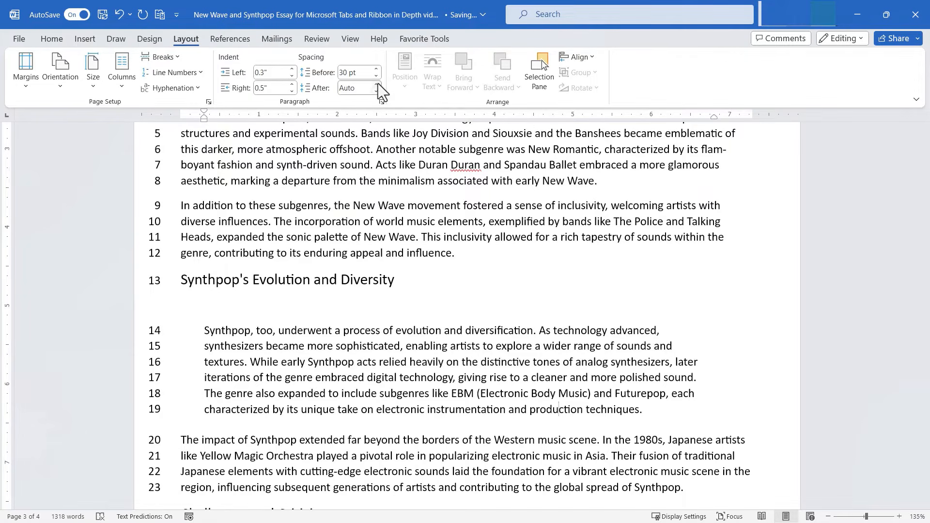
click(378, 84)
click(378, 84)
click(378, 83)
click(378, 84)
click(378, 84)
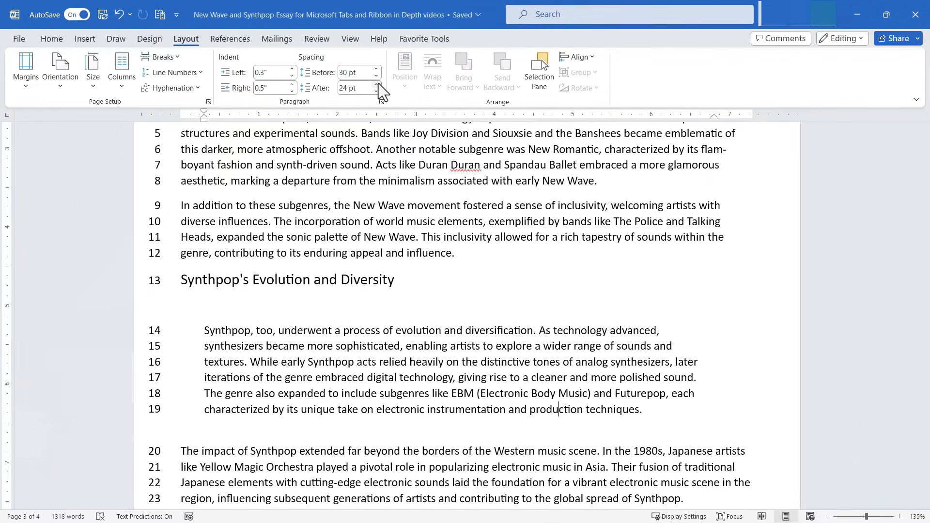
click(378, 84)
scroll(388, 291, down, 2)
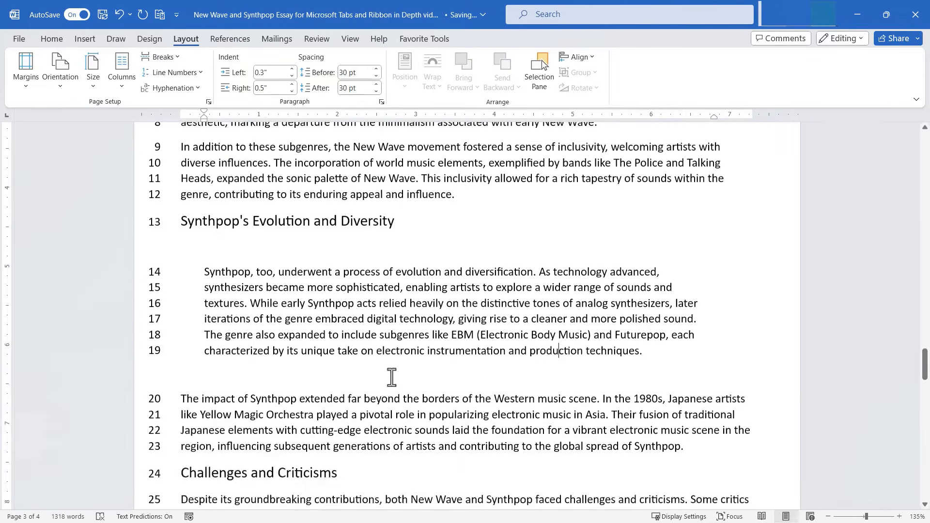
scroll(388, 378, up, 2)
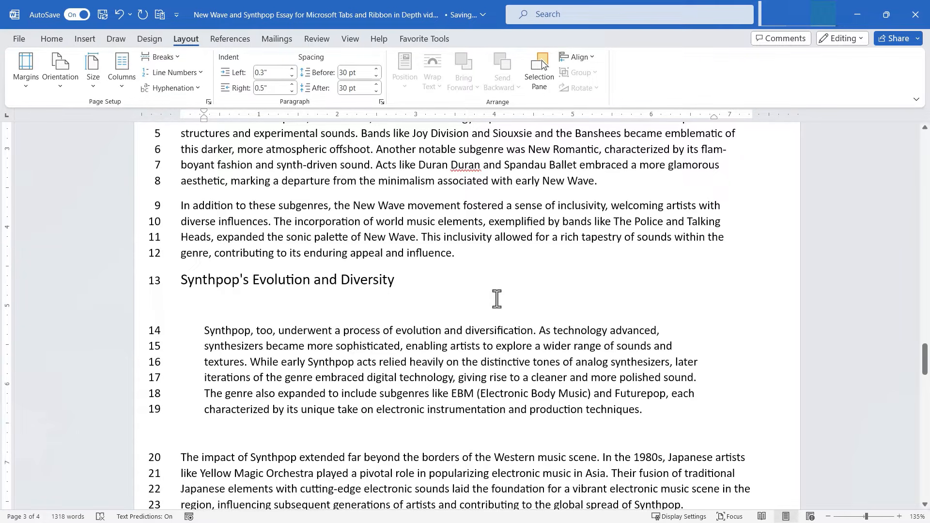
scroll(533, 361, down, 5)
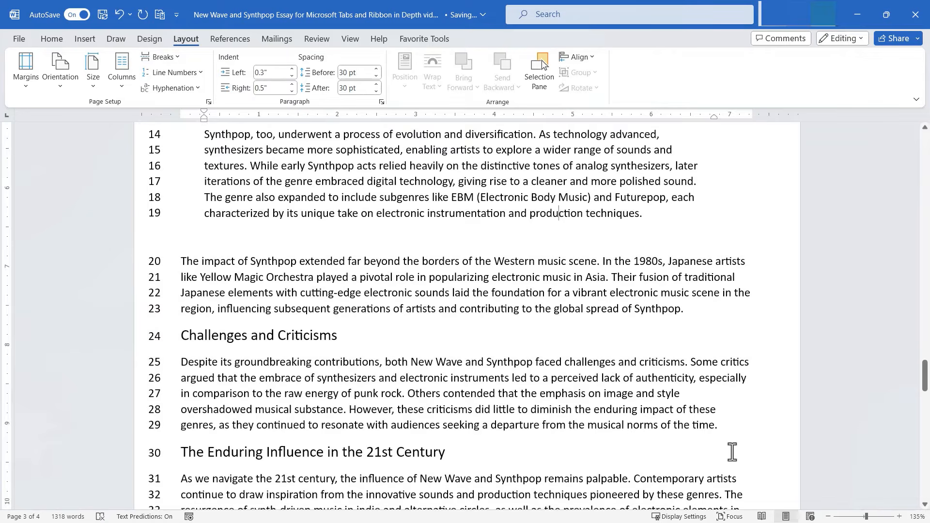
drag(732, 452, 181, 270)
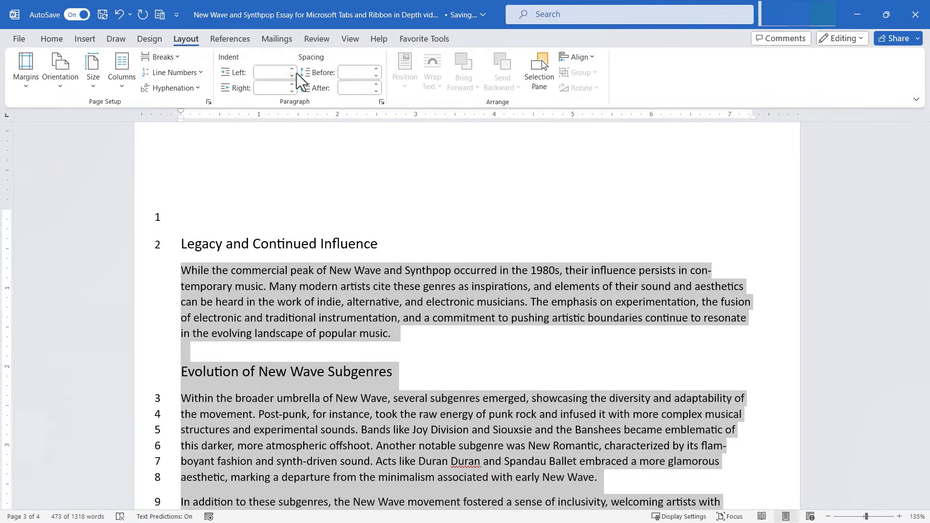
click(292, 69)
key(ctrl+z)
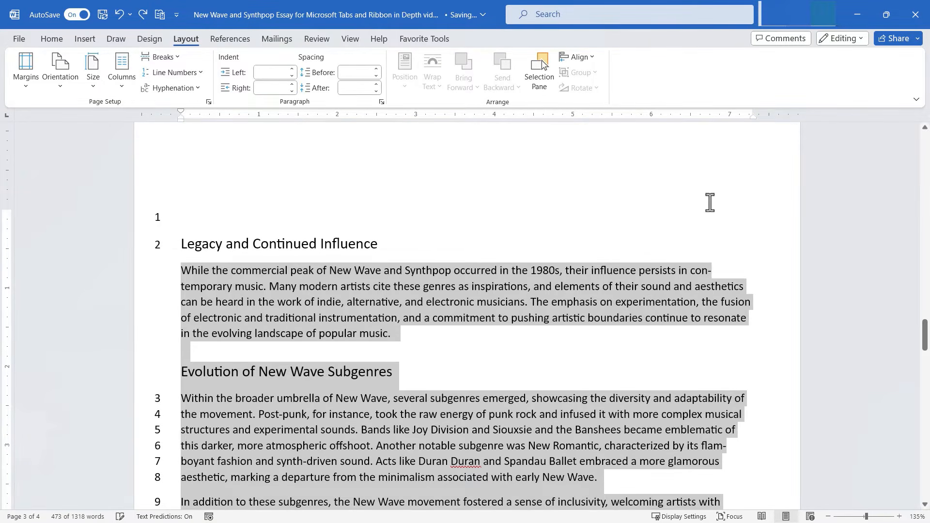
click(666, 226)
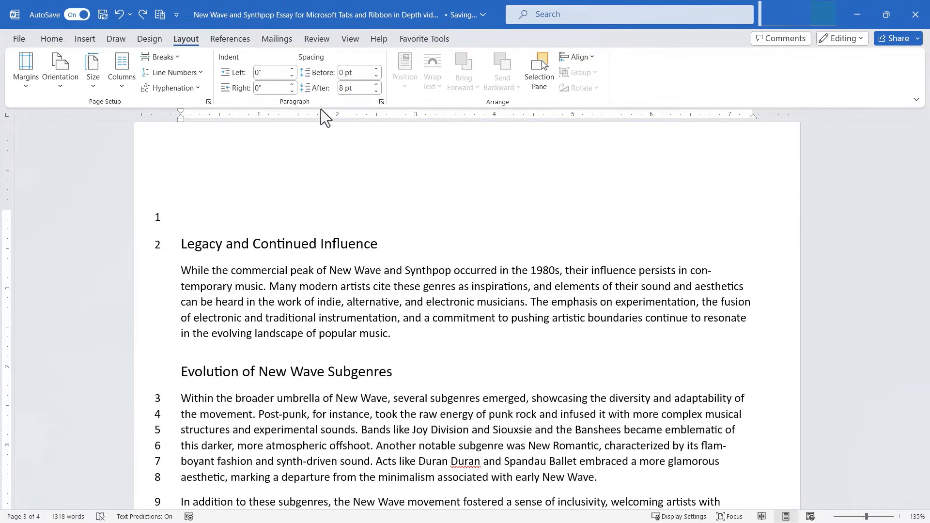
click(381, 101)
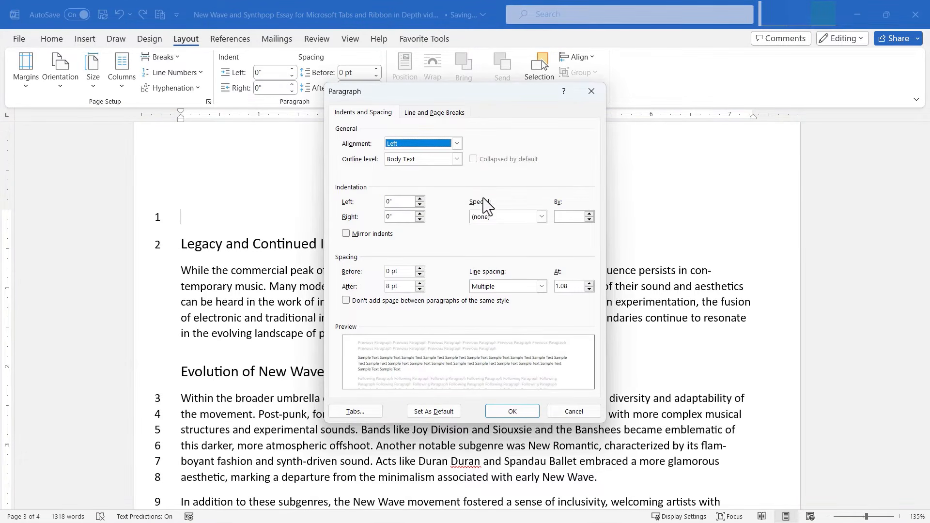
click(436, 113)
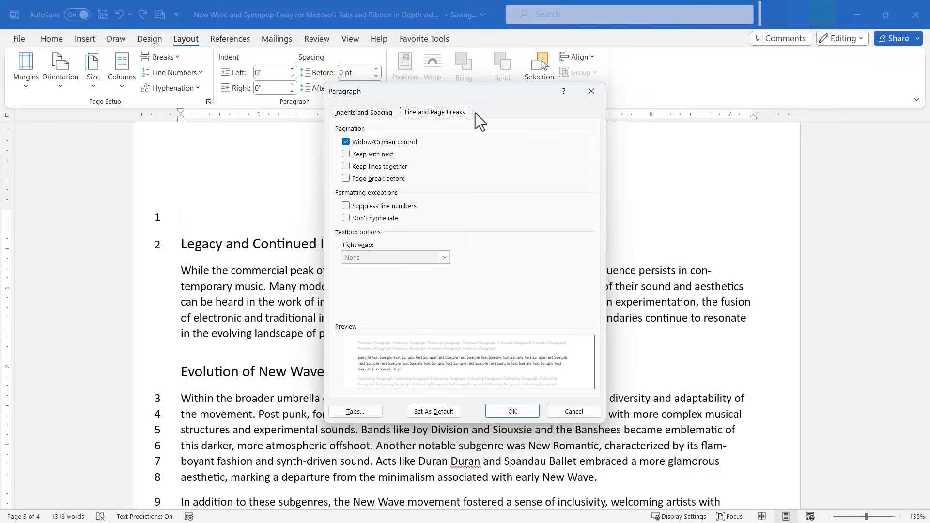
click(574, 412)
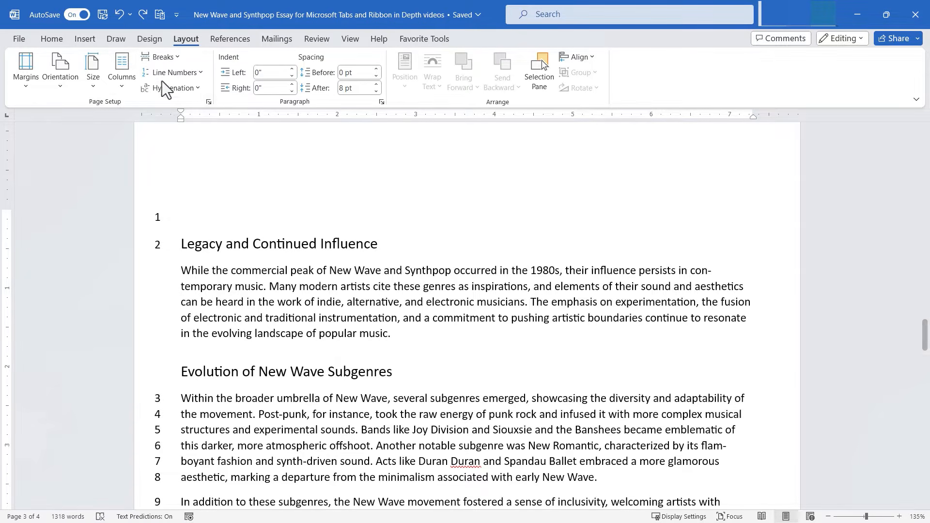
click(84, 39)
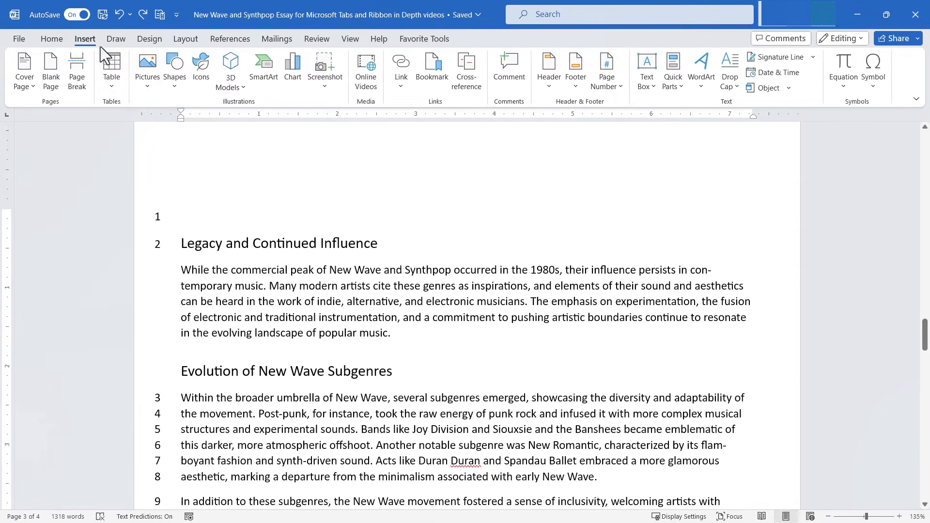
Step: Search Online Pictures for 'new wave music'
click(147, 82)
click(177, 178)
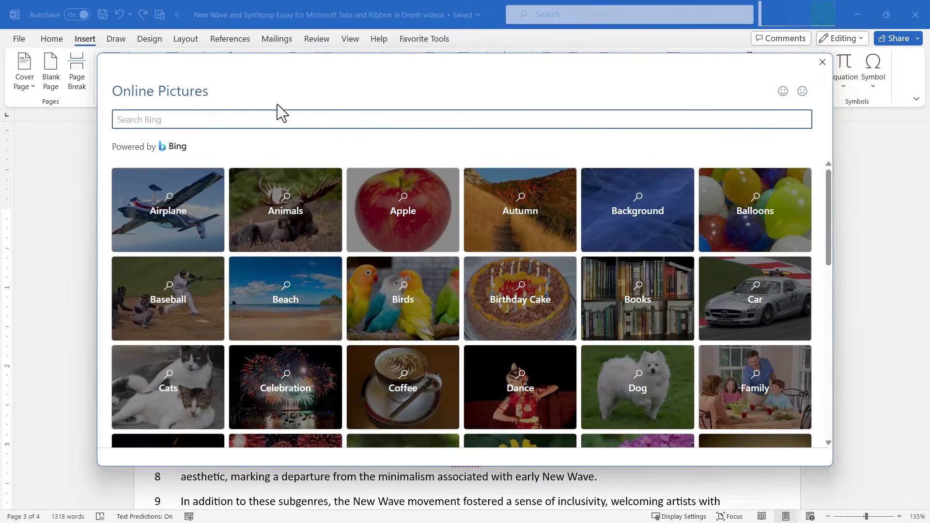
click(207, 120)
text(new wave music)
key(Return)
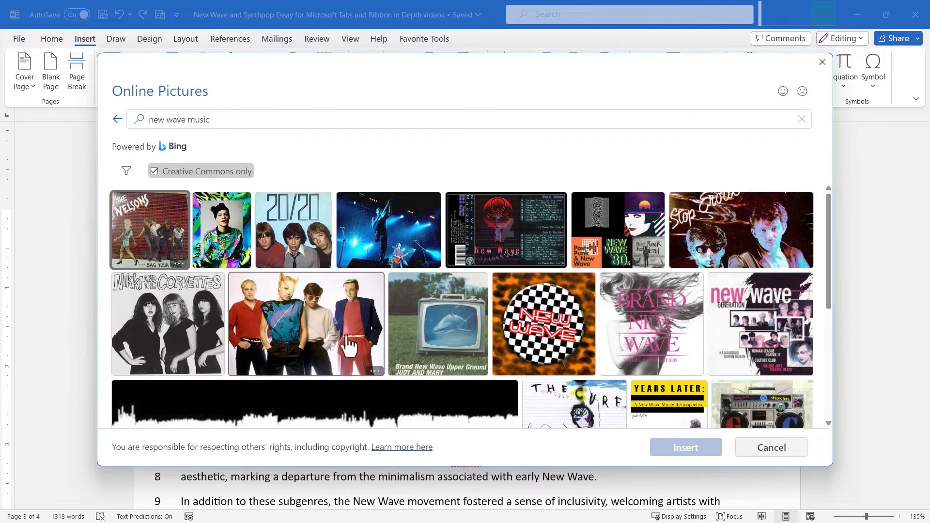
Step: Insert the four-person band photo, the neon-lit photo of two men and the purple New Wave poster
click(326, 334)
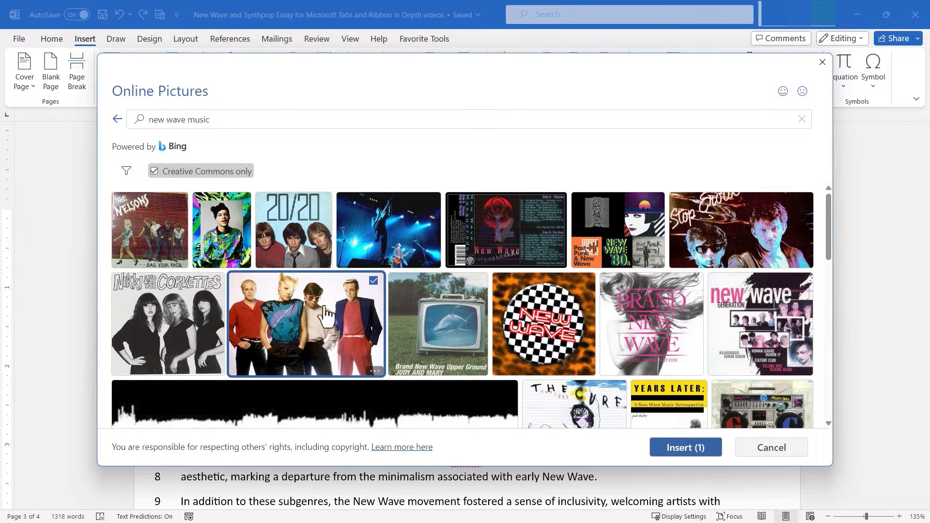
scroll(404, 330, down, 4)
scroll(407, 334, down, 2)
scroll(417, 333, up, 6)
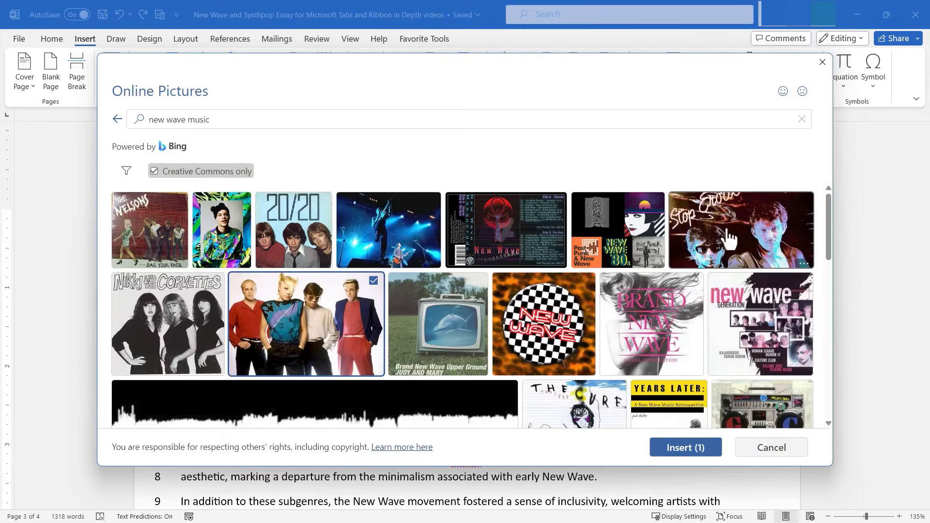
click(722, 224)
scroll(516, 310, down, 2)
scroll(516, 310, up, 3)
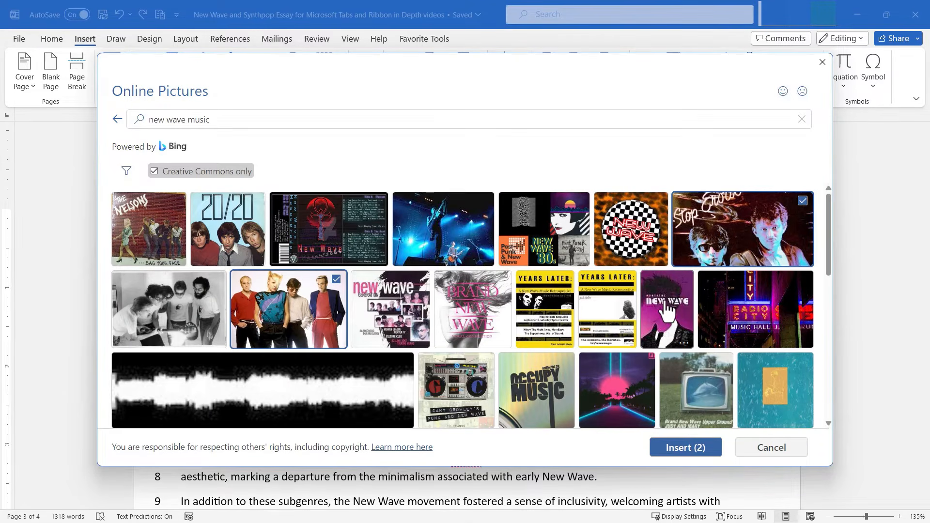
click(667, 310)
click(694, 446)
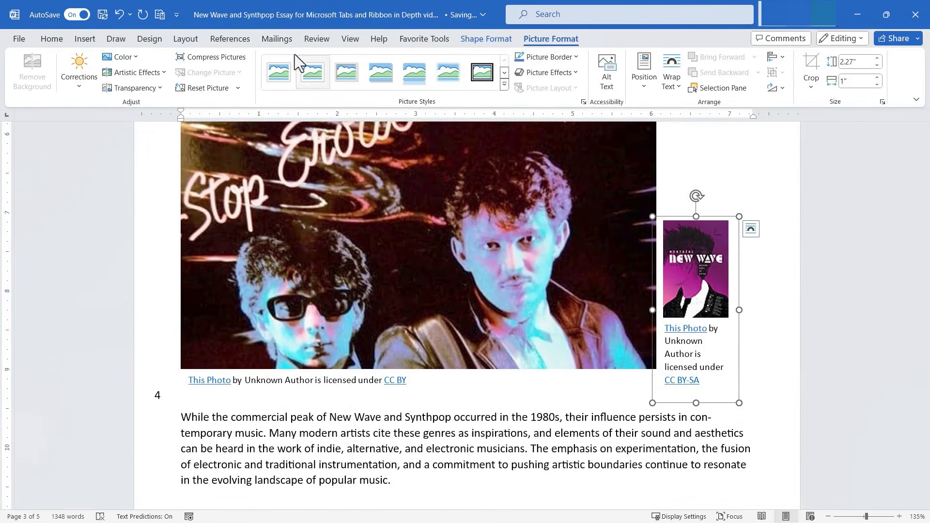
Step: Select the four-person band photo under Legacy and show its Wrap Text options
click(187, 40)
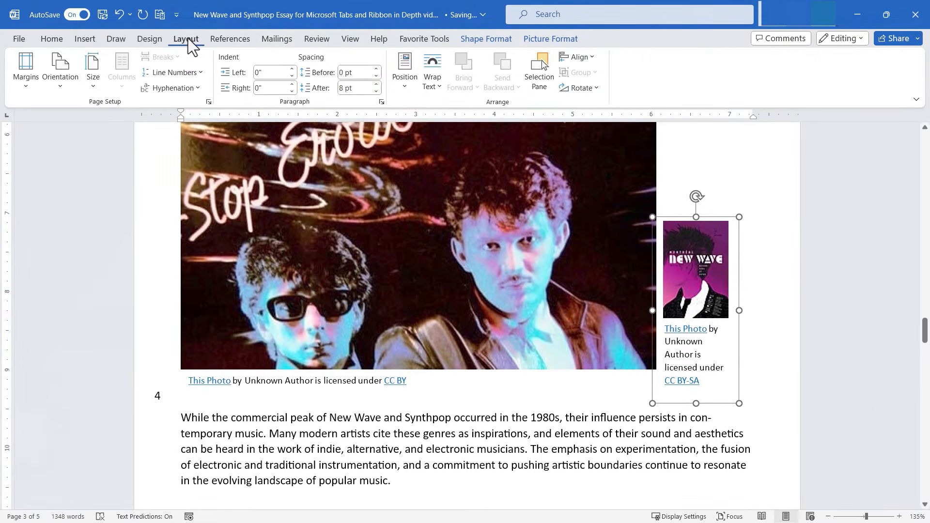
scroll(601, 314, up, 2)
click(533, 290)
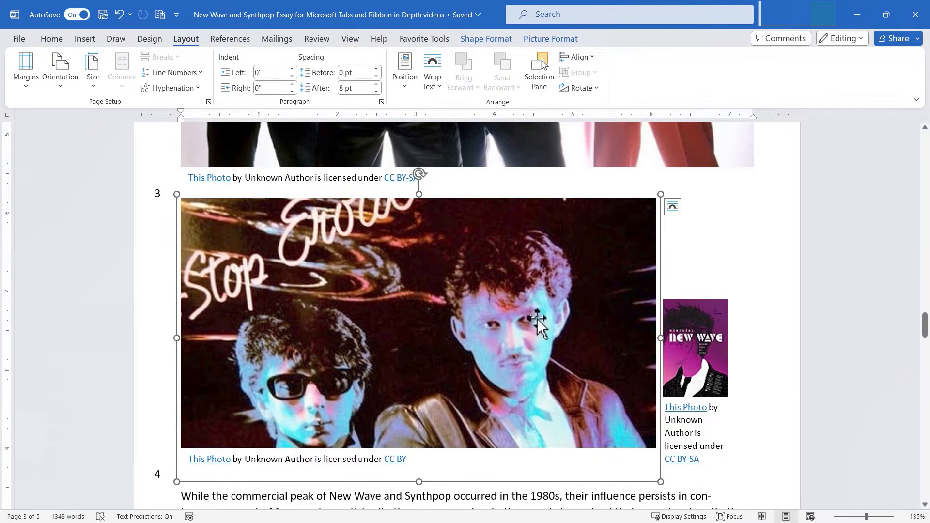
scroll(536, 319, up, 10)
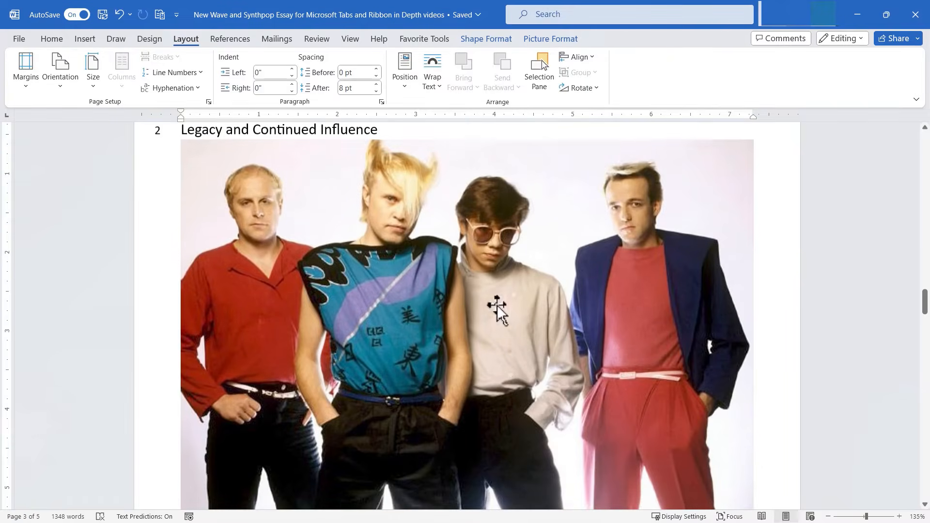
click(497, 306)
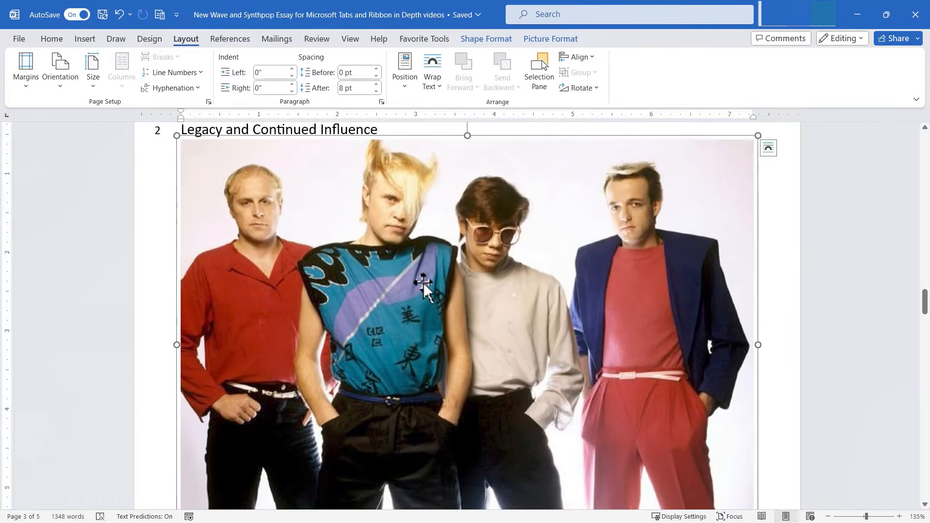
scroll(560, 314, up, 1)
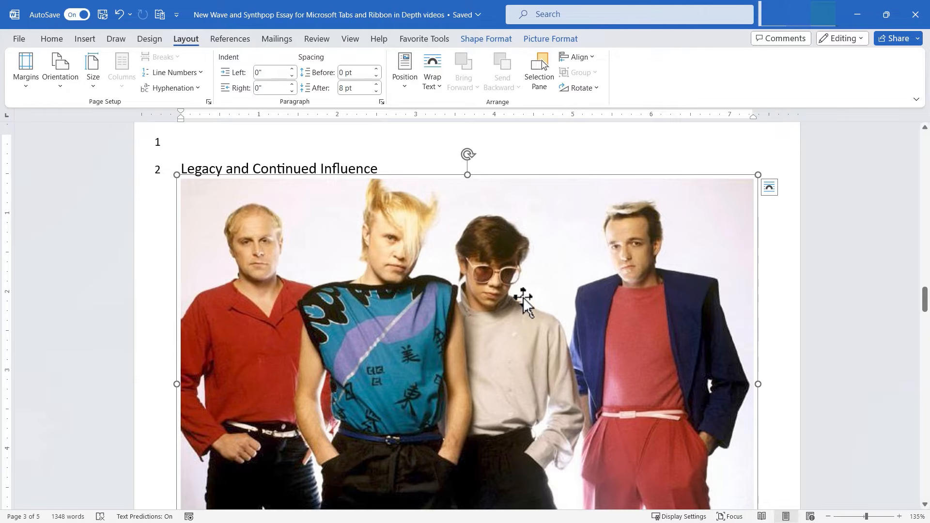
click(431, 88)
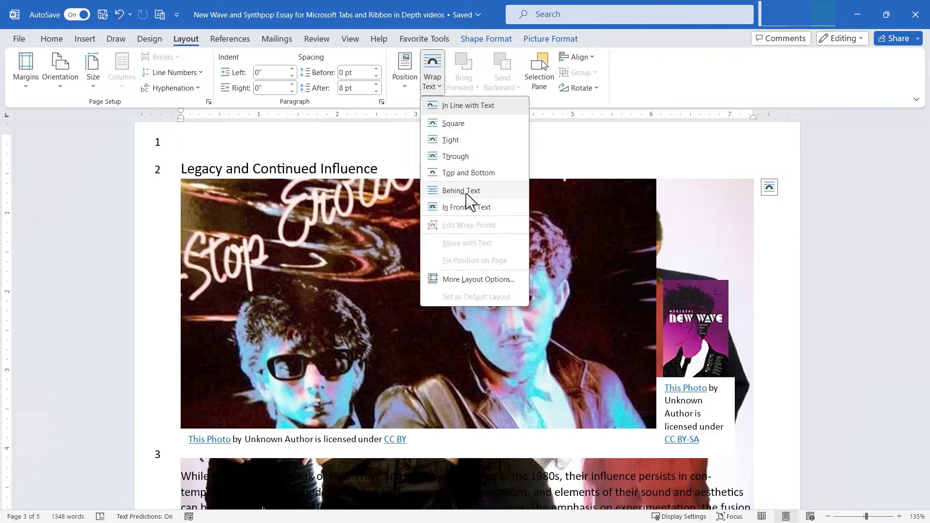
Step: Set the band photo In Front of Text and shrink it proportionally above the Evolution heading
click(468, 205)
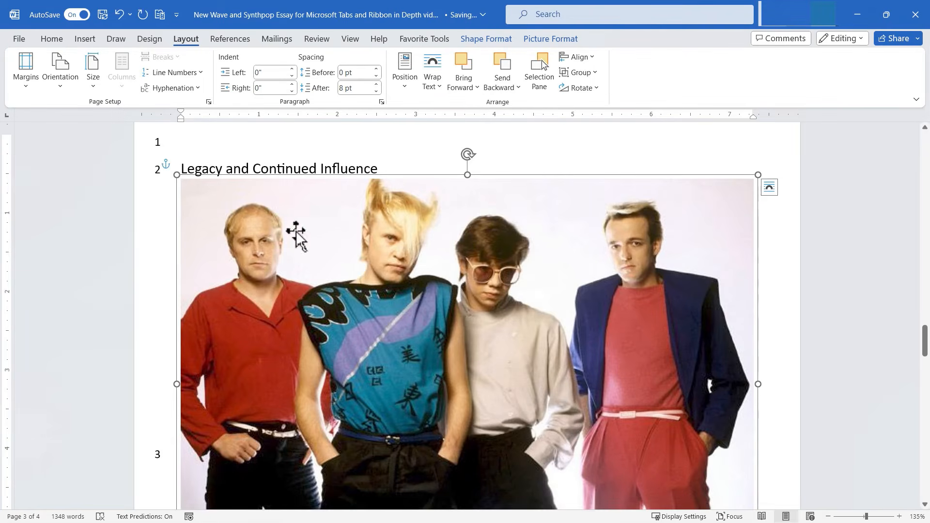
drag(177, 174, 533, 442)
scroll(532, 442, down, 5)
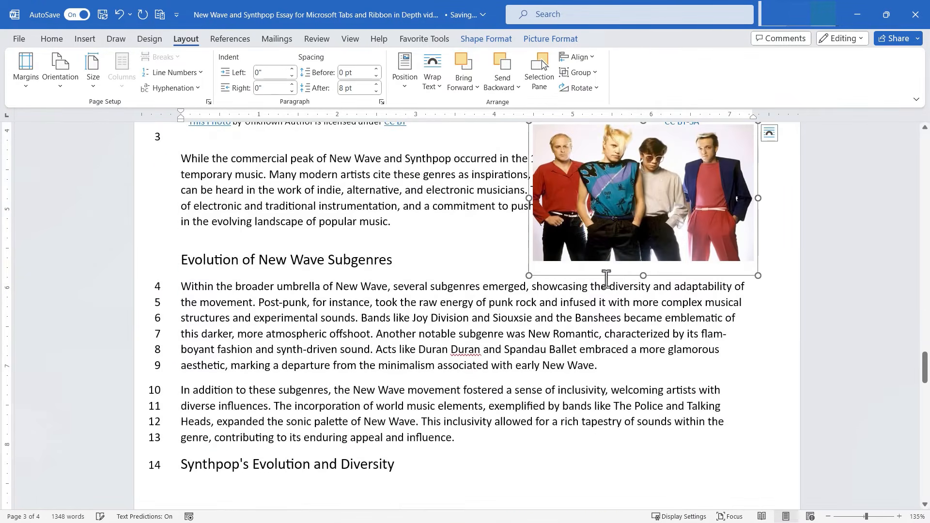
scroll(609, 216, up, 4)
drag(622, 411, 556, 407)
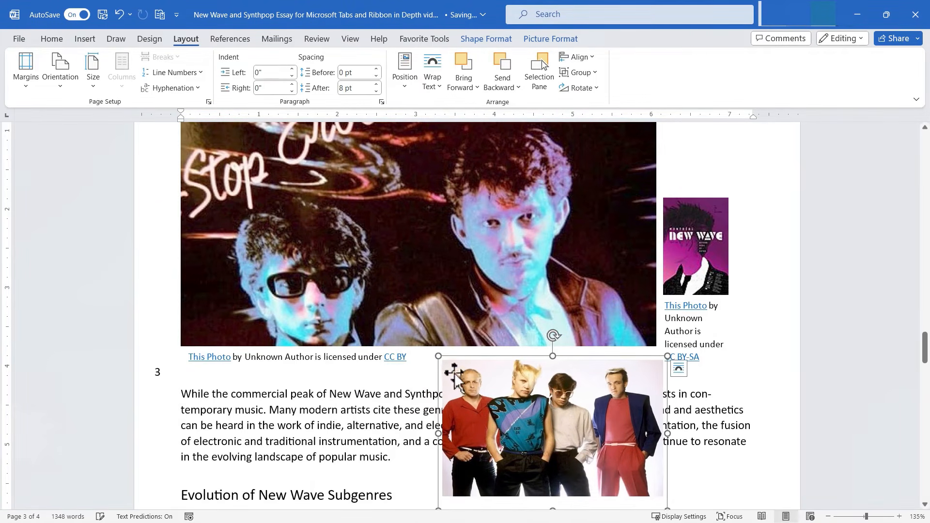
drag(439, 356, 516, 409)
key(shift)
drag(518, 441, 473, 479)
click(604, 491)
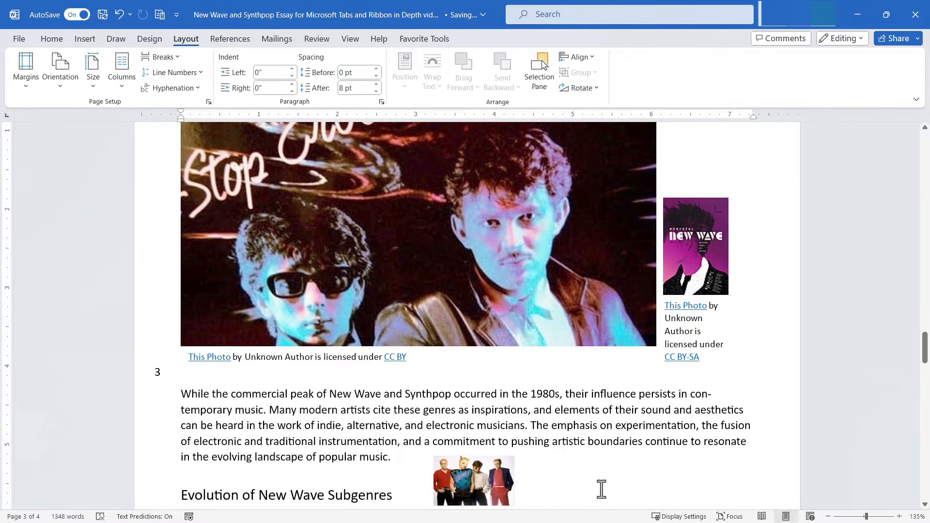
Step: Give the neon-sign photo Tight wrapping and drag it into the Legacy paragraph
scroll(473, 379, up, 3)
click(405, 360)
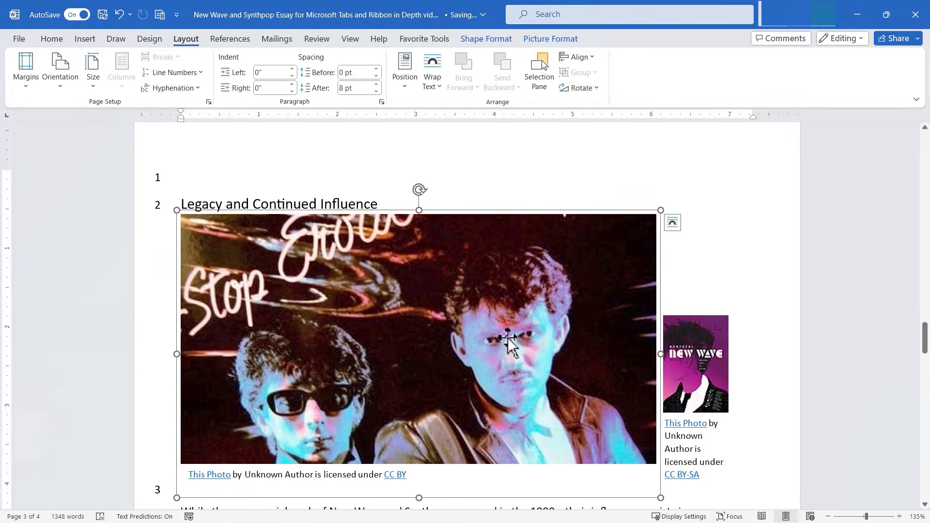
click(435, 83)
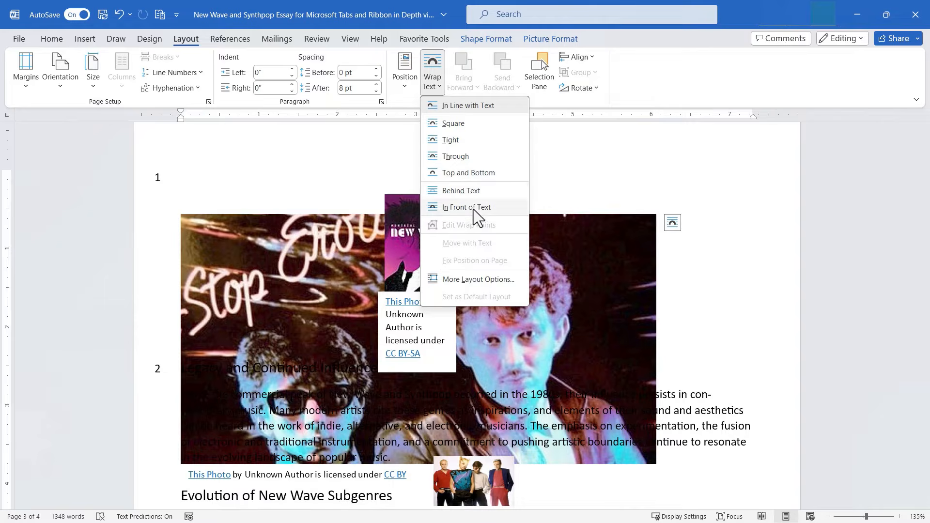
click(455, 139)
drag(199, 228, 491, 433)
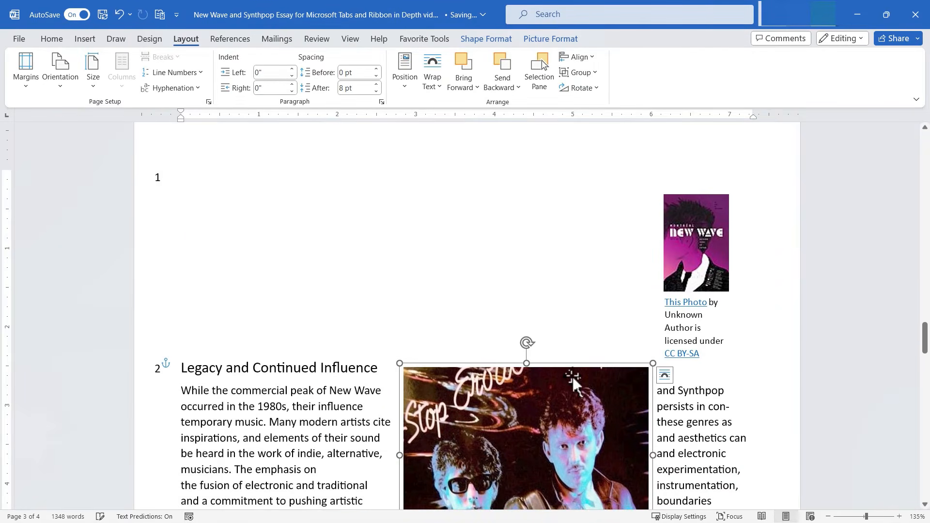
scroll(569, 388, down, 2)
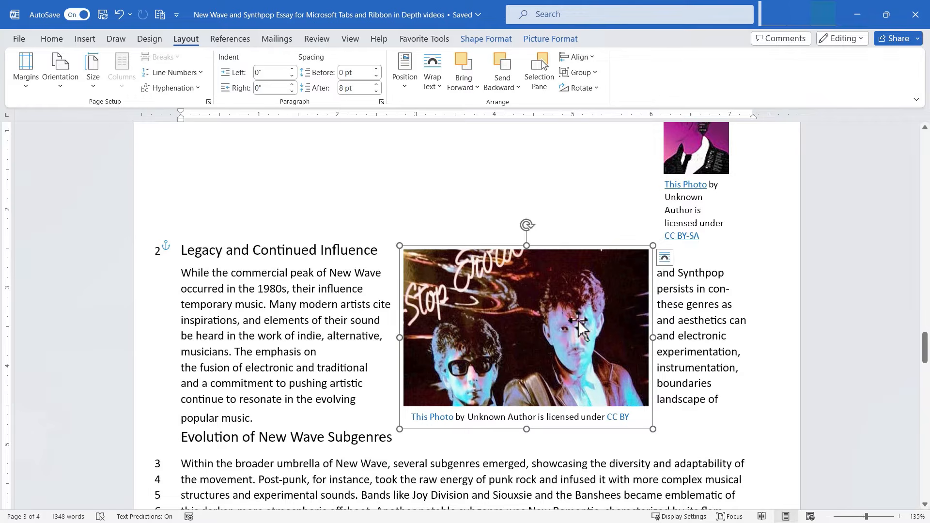
click(435, 86)
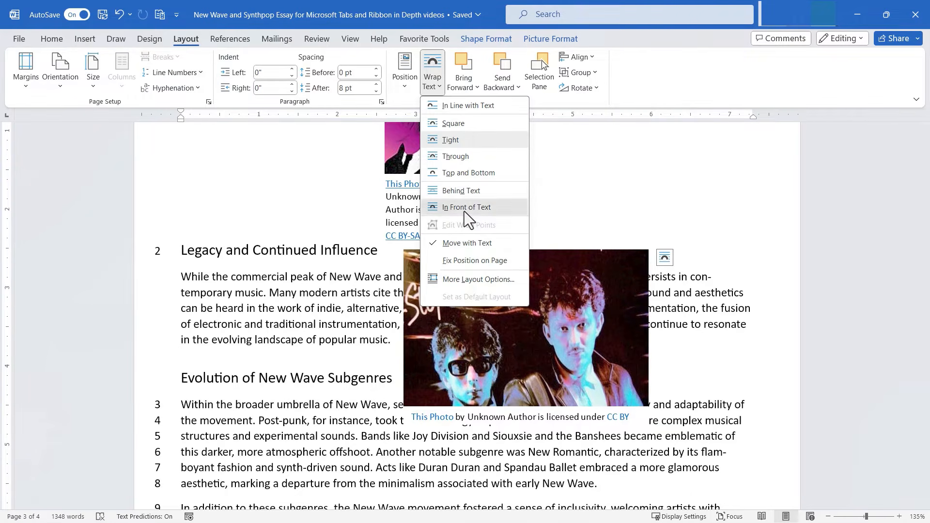
Step: Float the neon photo in front of text, and put the New Wave cover behind text near Evolution
click(464, 211)
drag(501, 298, 588, 175)
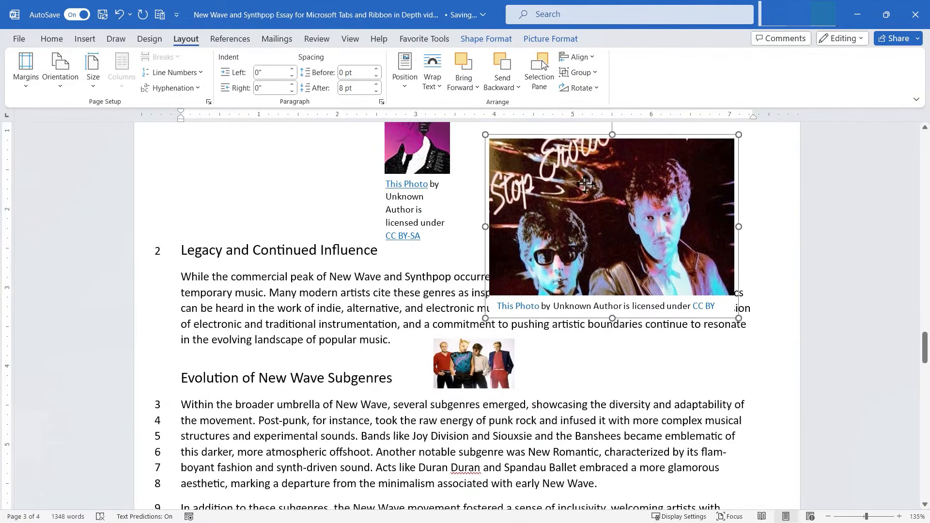
click(426, 235)
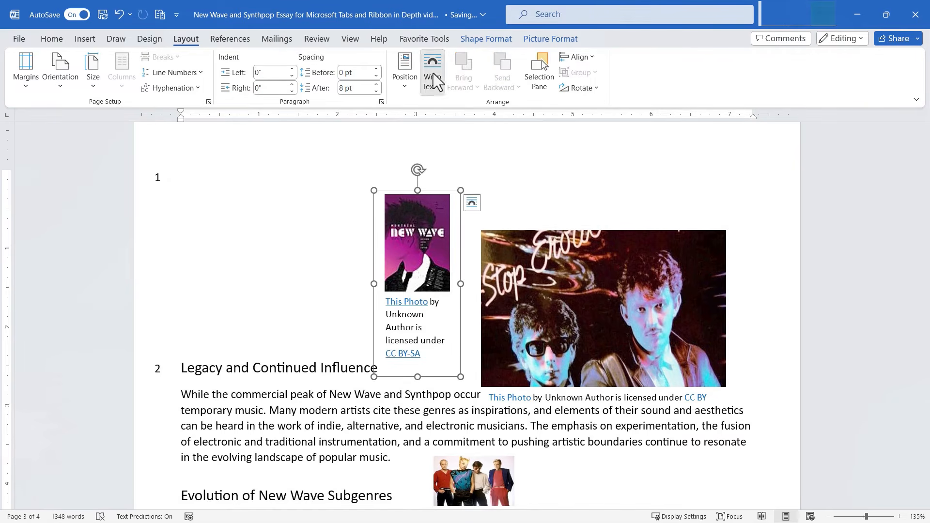
click(433, 77)
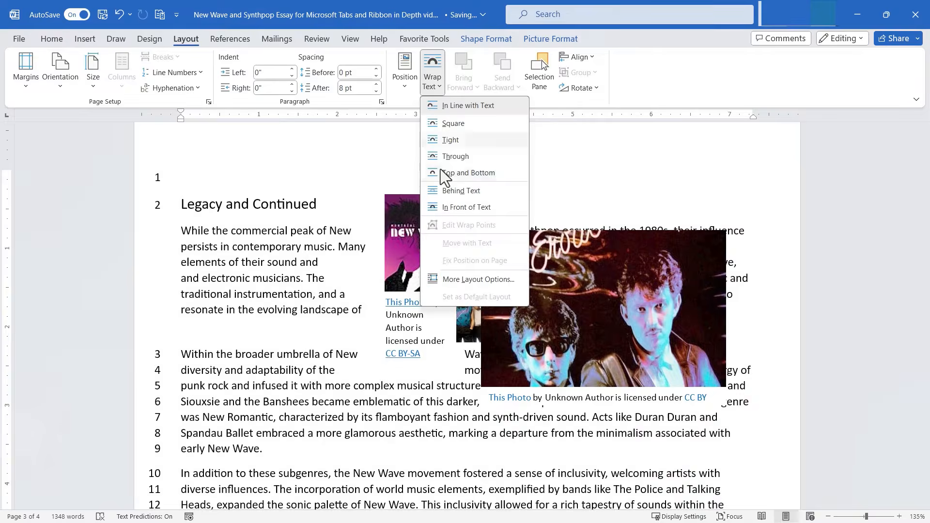
click(474, 194)
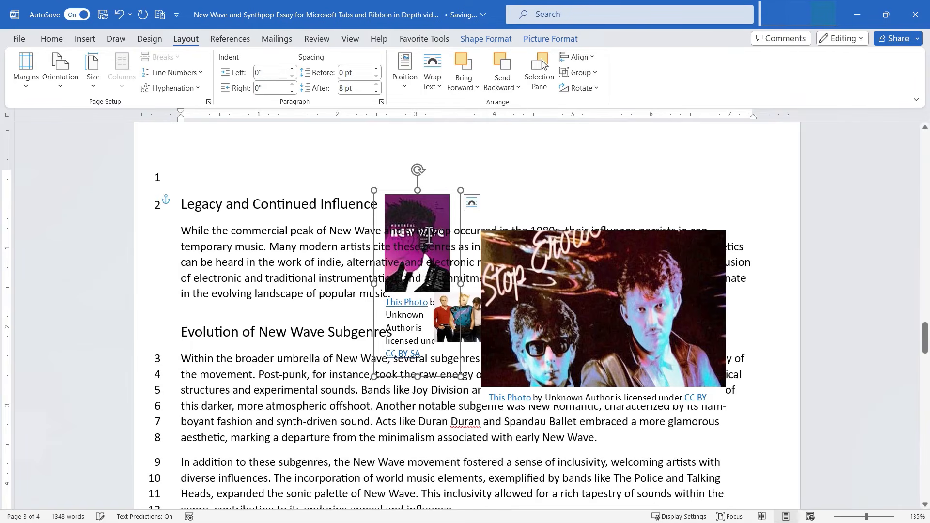
drag(432, 218, 247, 360)
Step: Shrink the neon photo by dragging its corner
click(482, 233)
drag(482, 234, 537, 273)
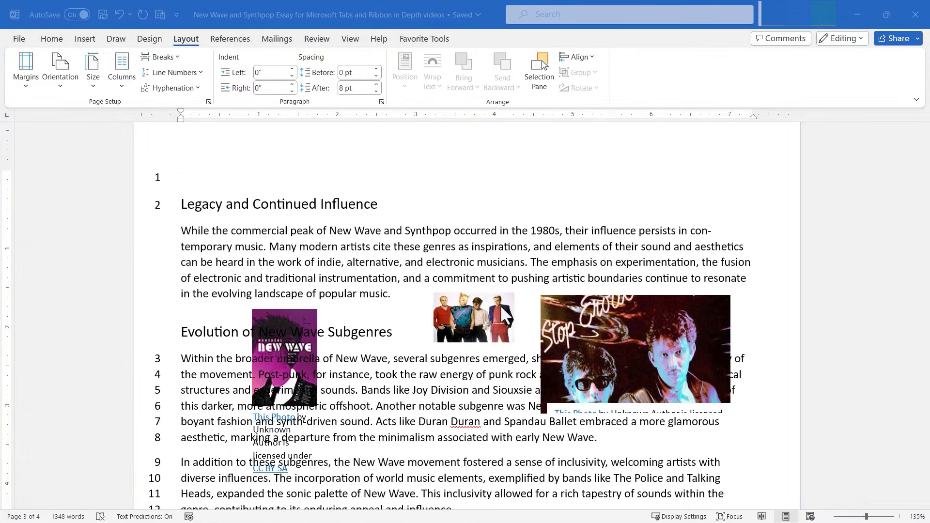
click(484, 312)
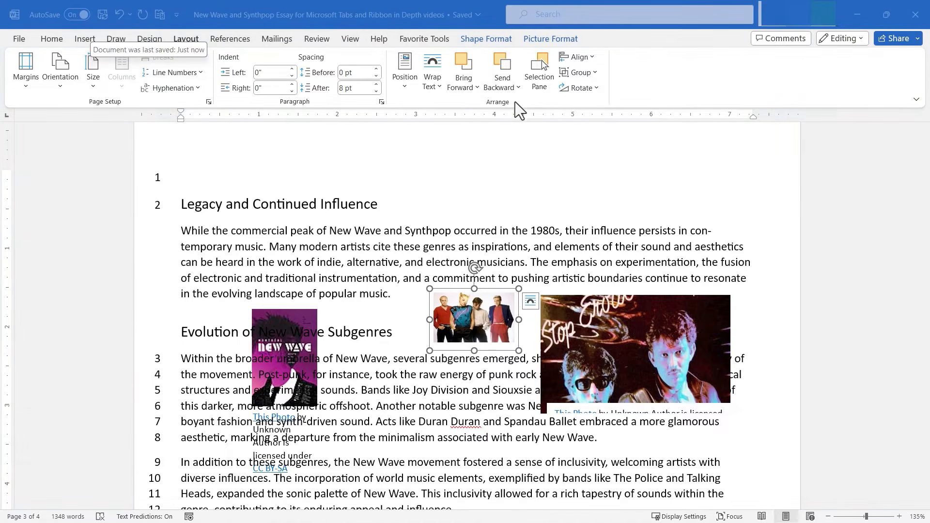
Step: Set the band photo to In Line with Text, then clear the selection
click(405, 77)
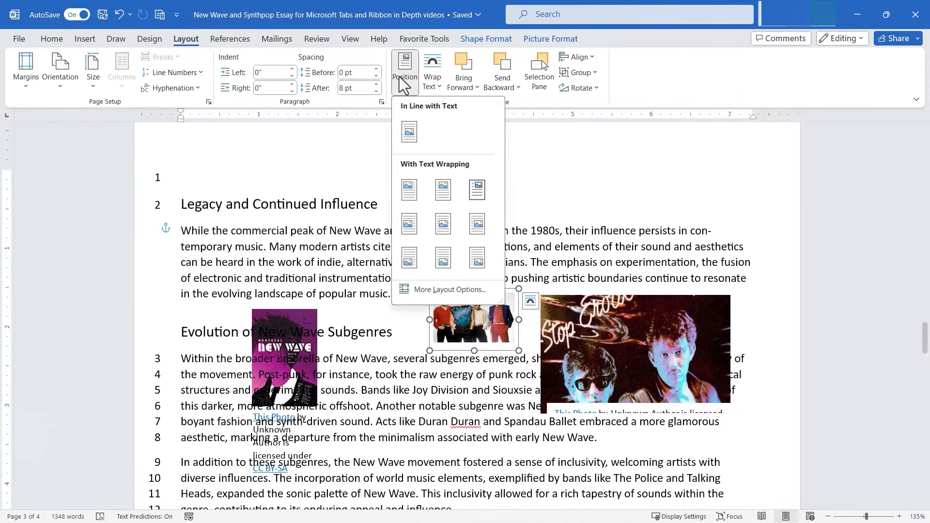
click(411, 138)
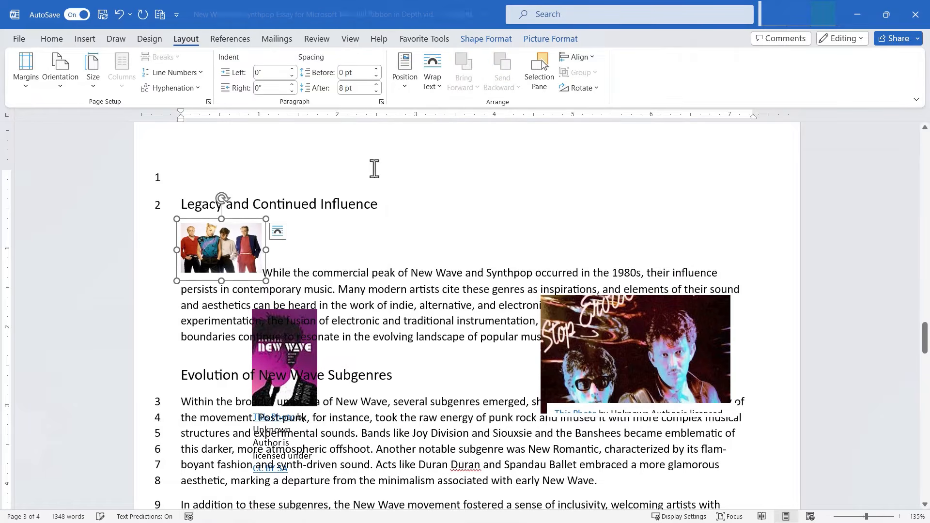
click(160, 278)
click(247, 189)
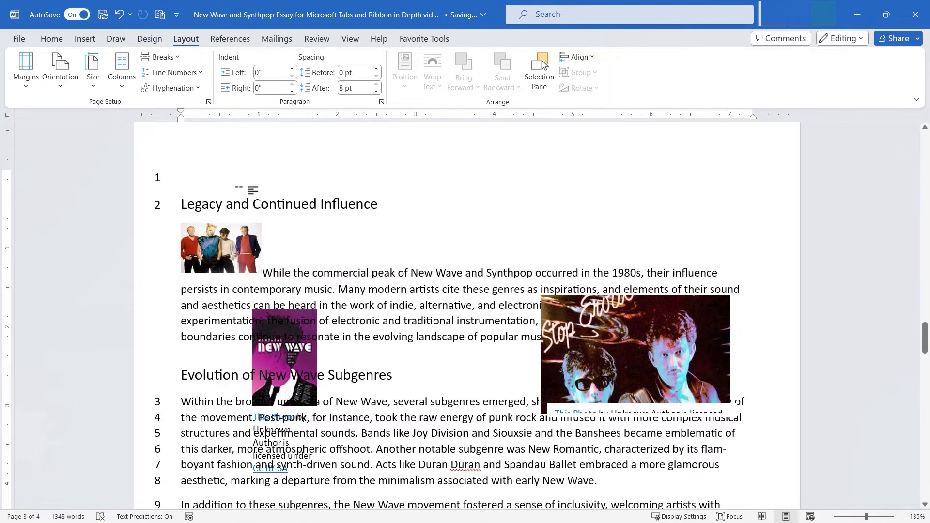
Step: Position the band photo at Top Center with square text wrapping
click(223, 249)
click(432, 77)
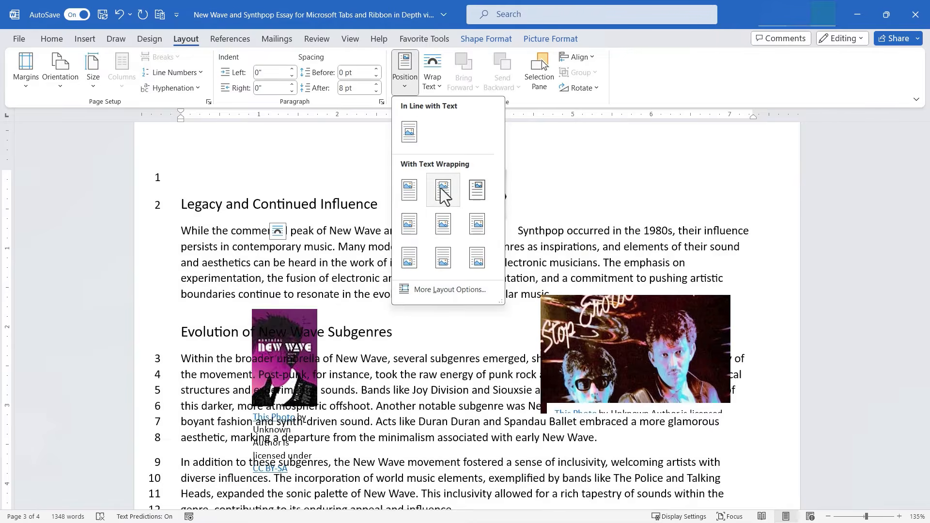
click(410, 190)
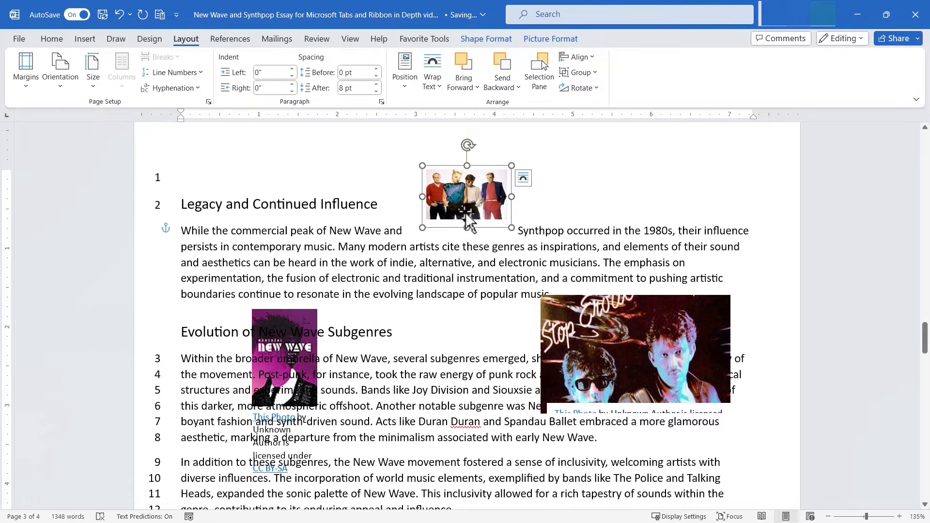
Step: Cancel out of More Layout Options, then drag the neon photo up over the first paragraph
click(405, 88)
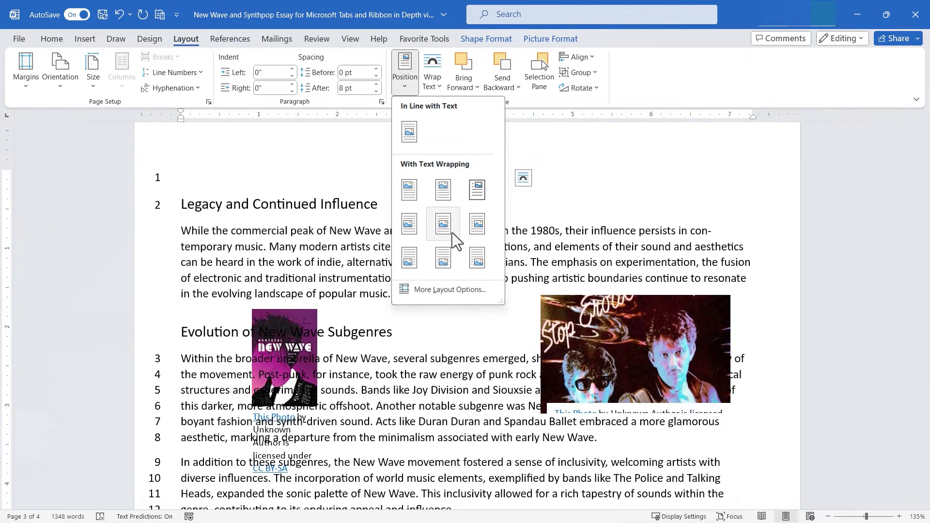
click(454, 290)
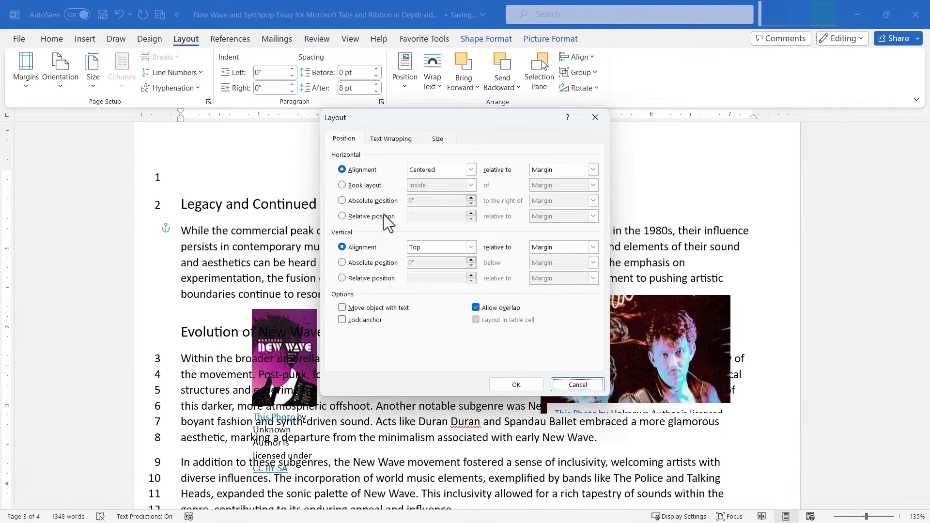
click(578, 385)
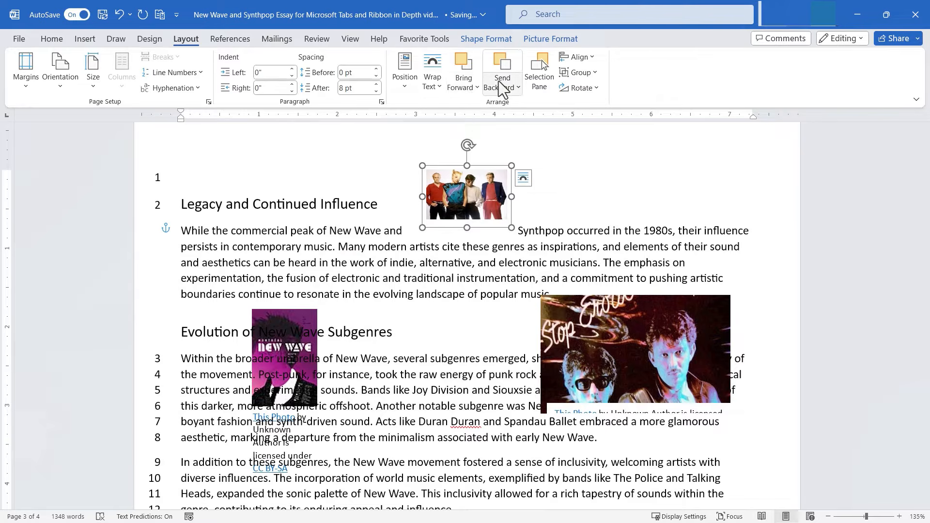
drag(599, 318, 533, 191)
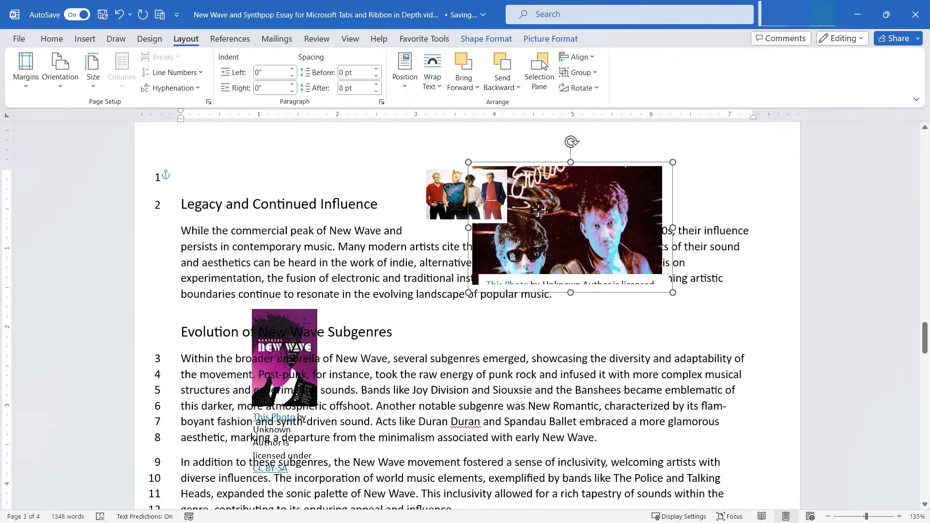
Step: Move the neon photo up and left, then Bring Forward one layer
drag(308, 339, 445, 167)
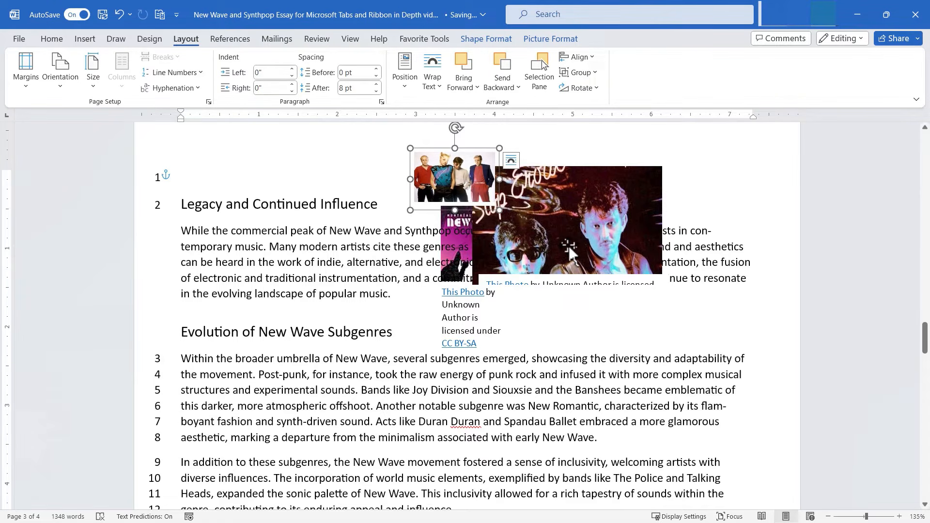
click(580, 234)
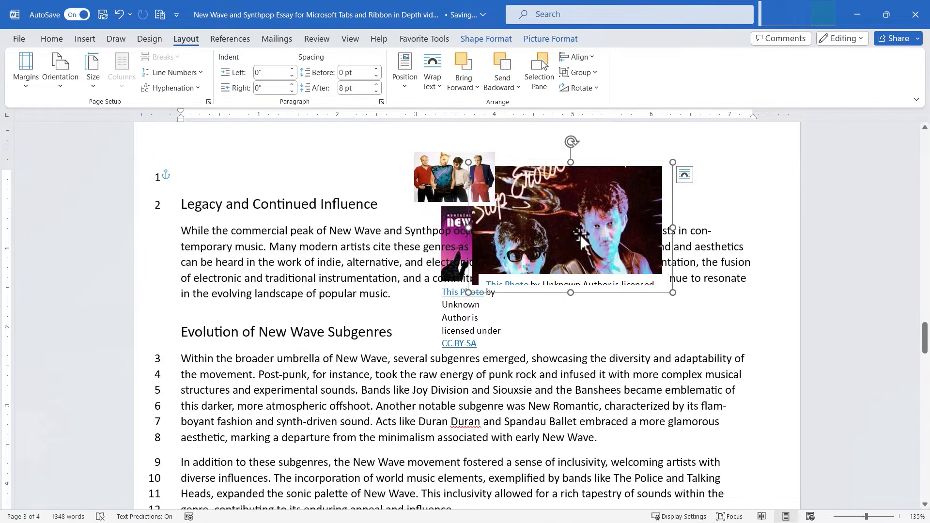
click(463, 63)
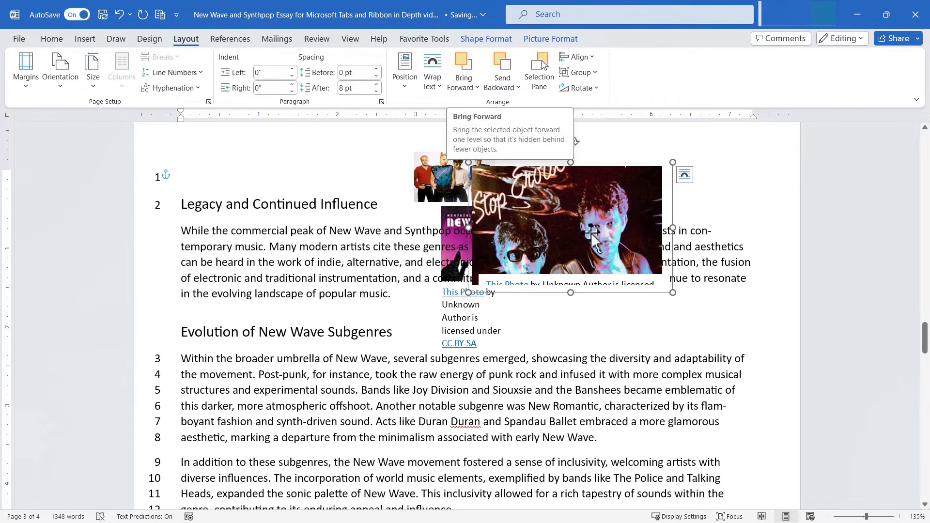
Step: Bring the New Wave cover in front of text
click(509, 233)
click(464, 83)
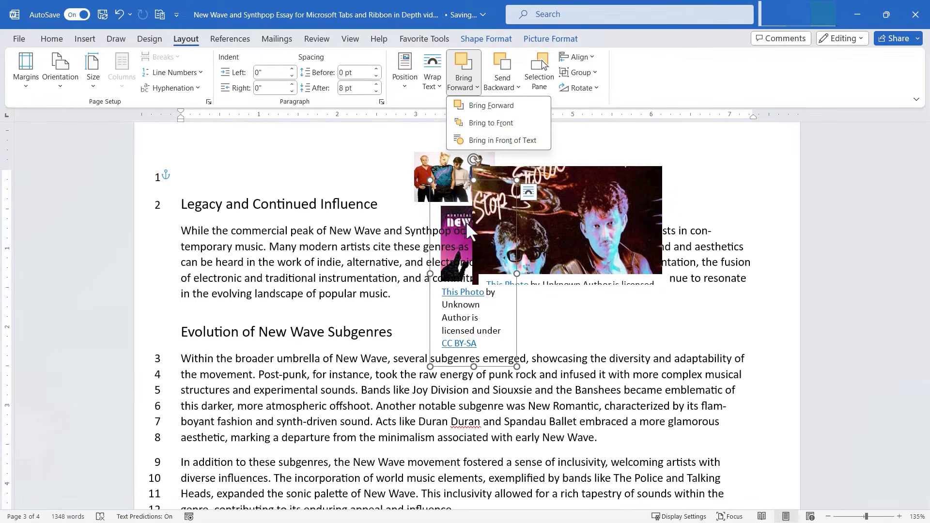
click(480, 139)
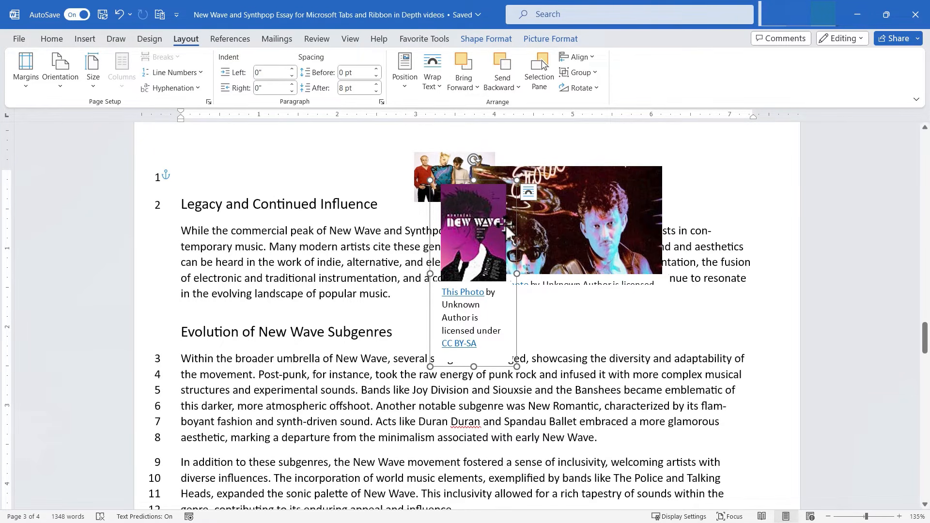
Step: Bring the band photo to front, nudge it, then send it backward one layer
click(436, 164)
click(475, 85)
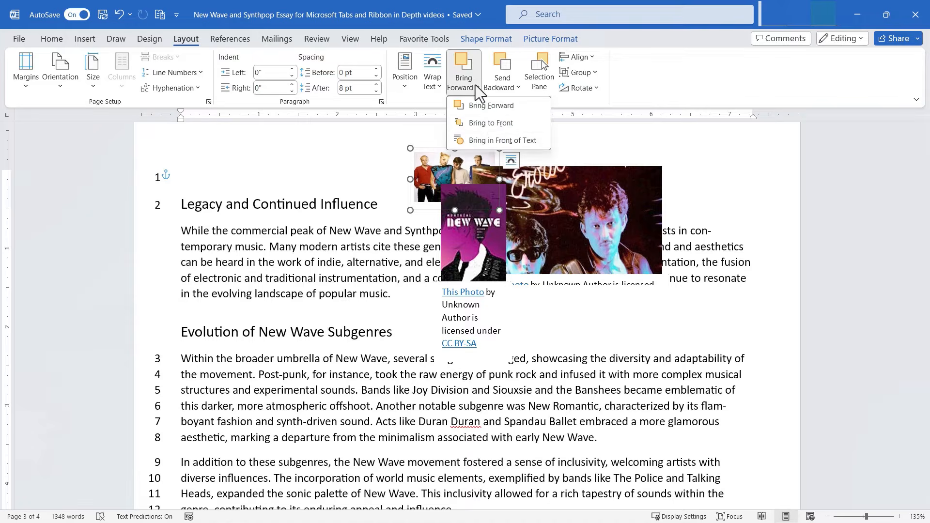
click(484, 126)
mouse_move(466, 177)
mouse_down()
mouse_move(477, 177)
mouse_move(462, 183)
mouse_move(465, 176)
mouse_up()
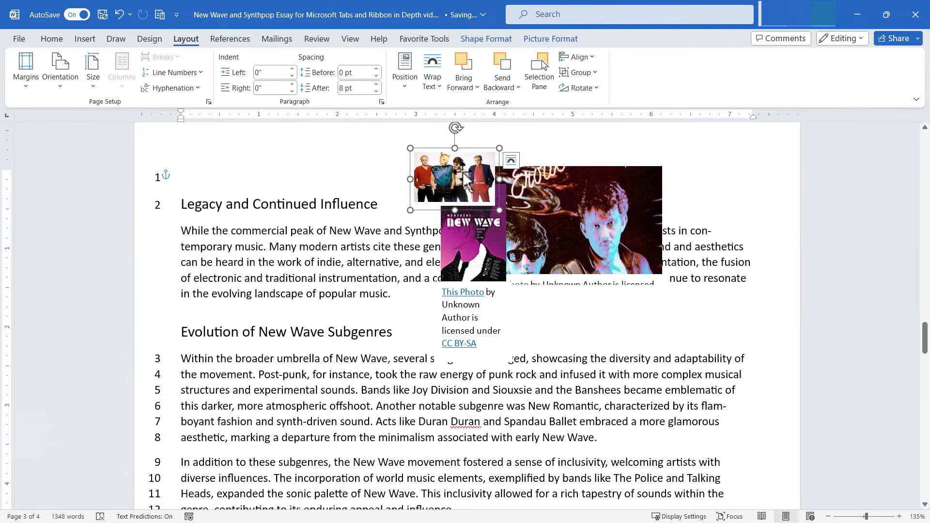
click(502, 62)
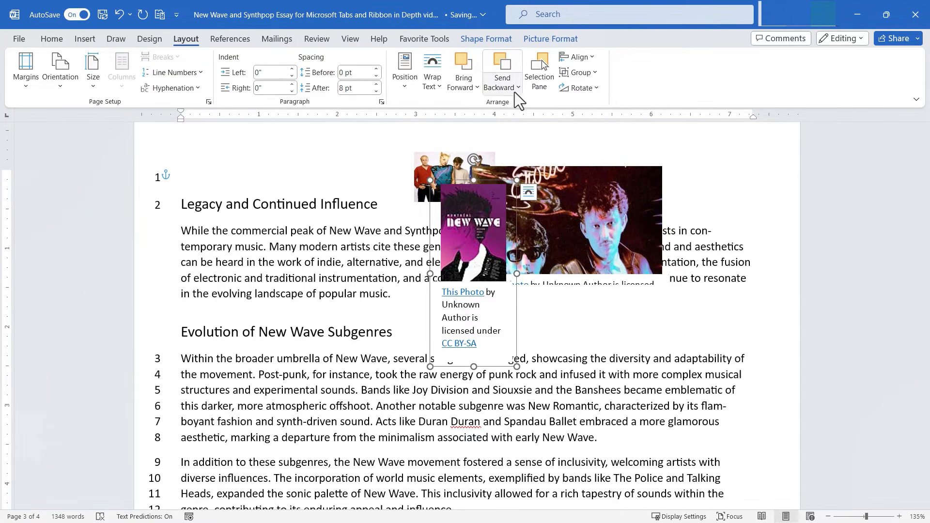
Step: Send the New Wave cover to back, then behind the text
click(514, 90)
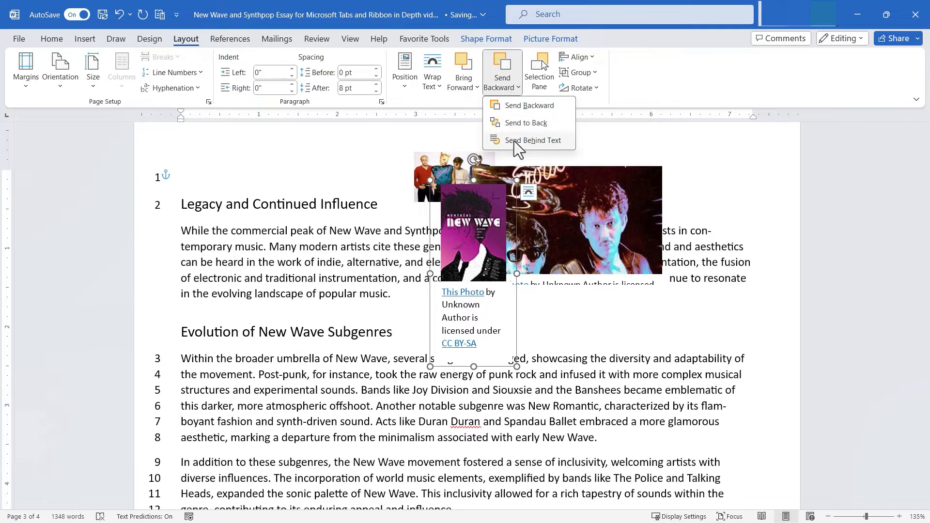
click(522, 124)
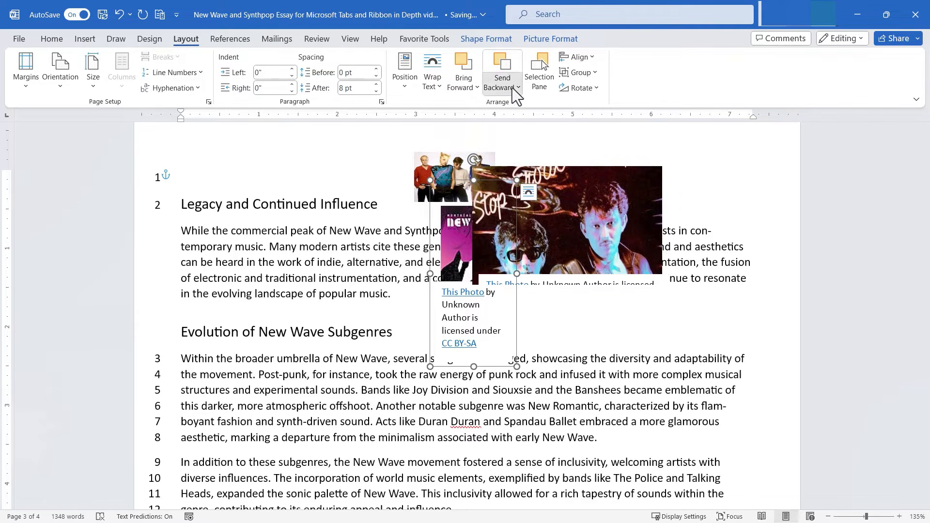
click(517, 88)
click(522, 140)
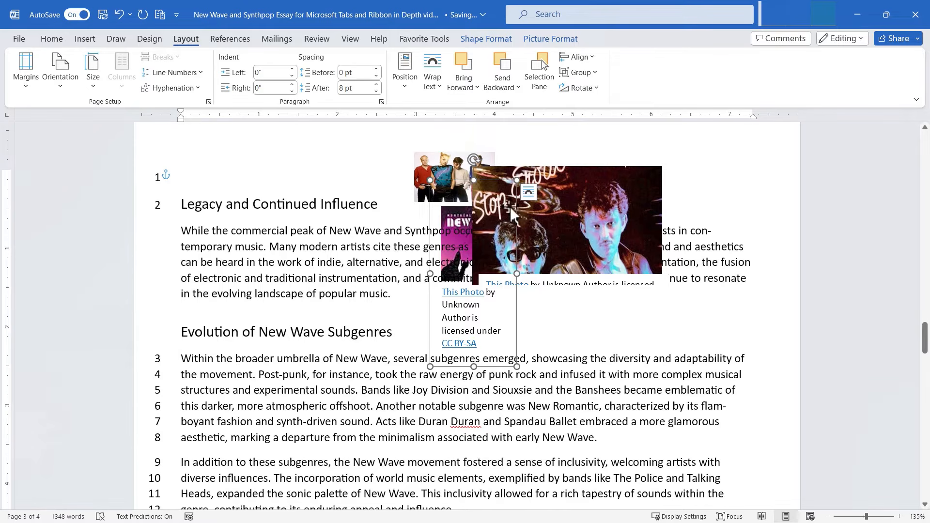
Step: Open the Selection Pane and select the picture groups and band photo in turn
click(541, 68)
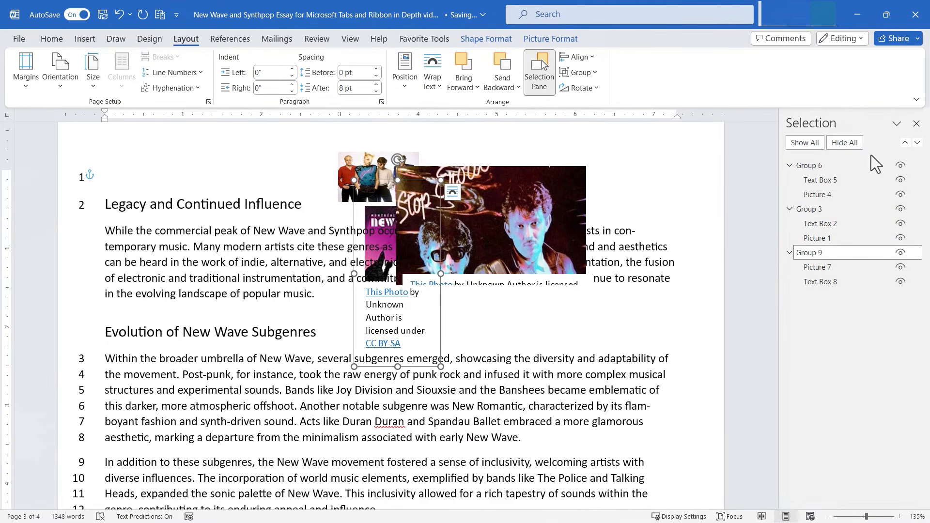
click(871, 293)
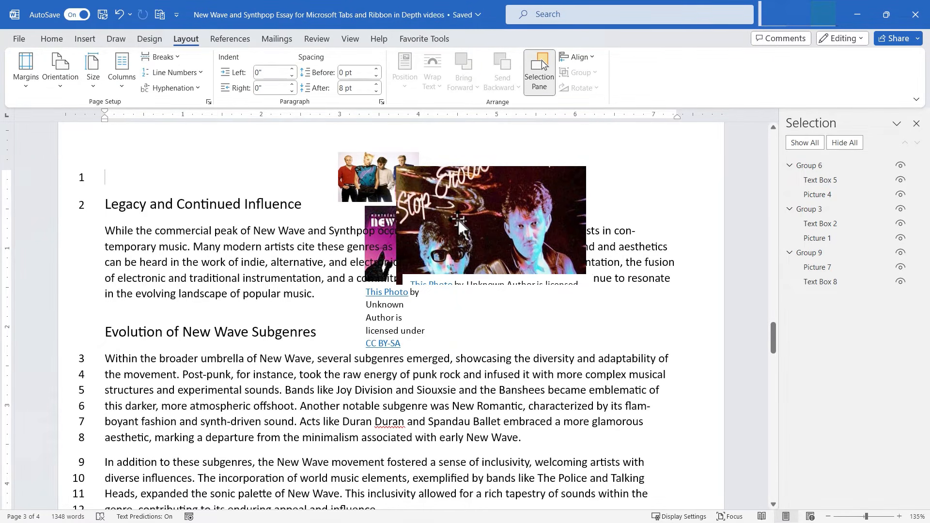
click(390, 223)
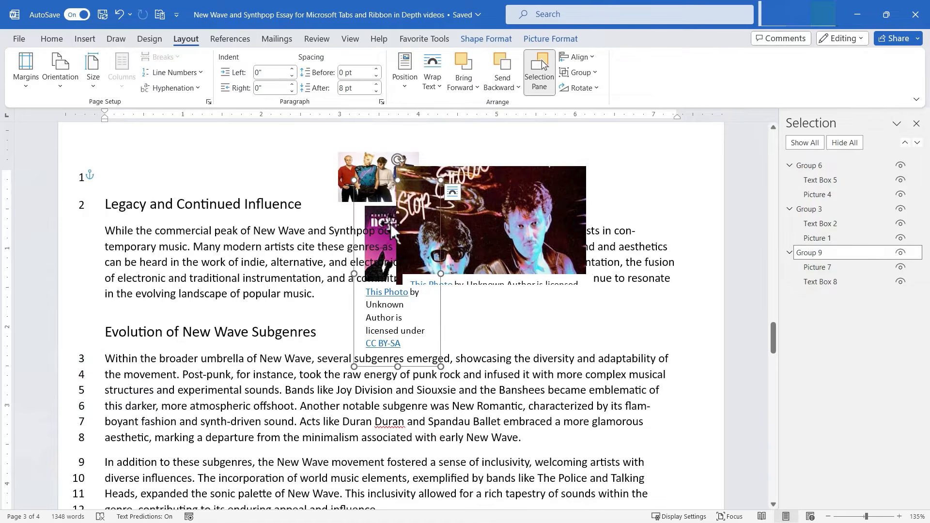
click(521, 240)
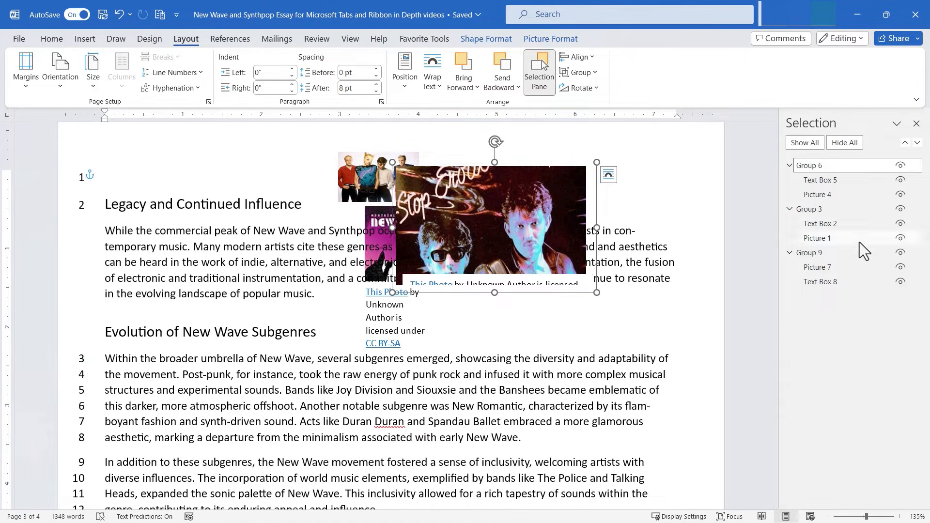
click(838, 222)
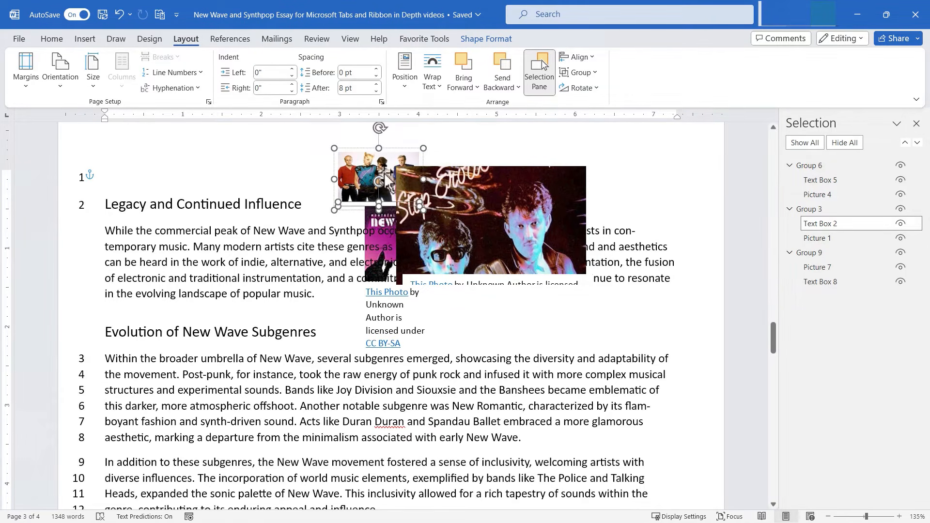
click(838, 237)
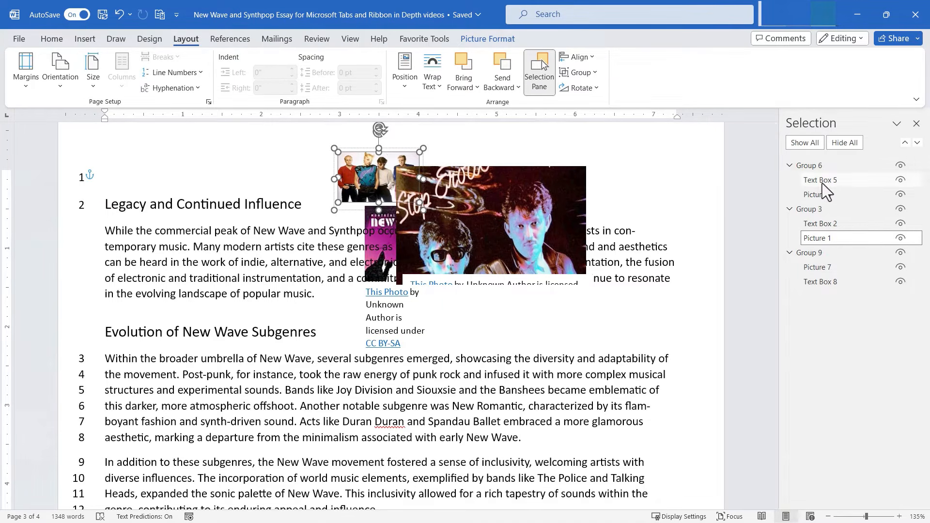
Step: Shrink Picture 4 (Stop photo) by a corner and move Picture 7 (New Wave) down-left, then close the pane
click(835, 198)
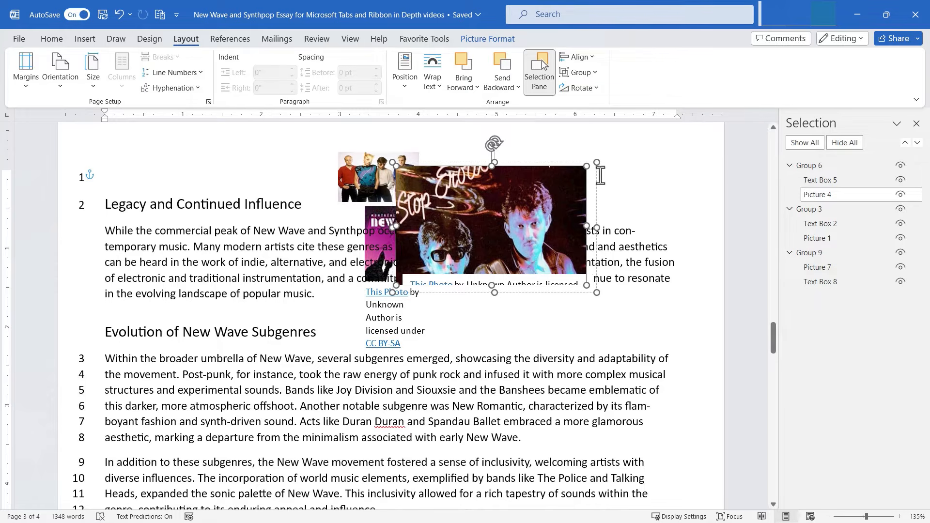
drag(596, 162, 562, 190)
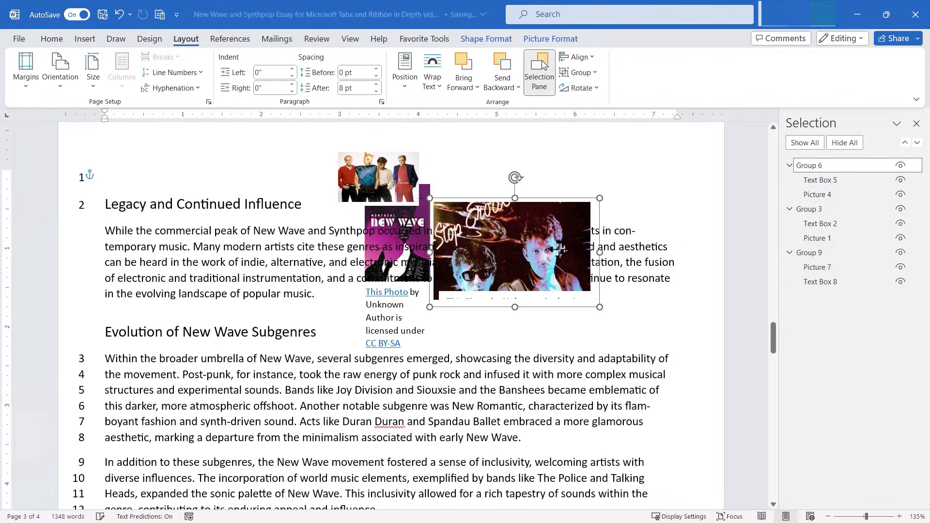
click(842, 269)
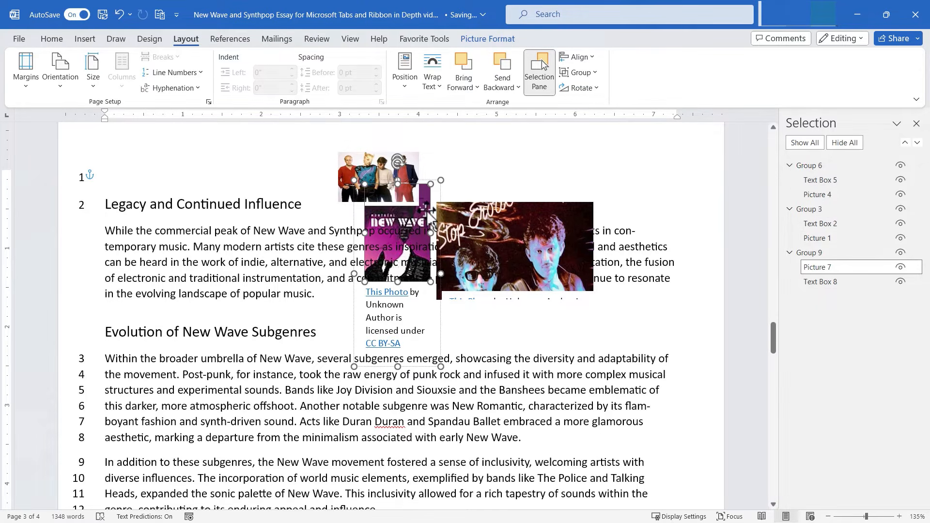
drag(418, 223, 326, 301)
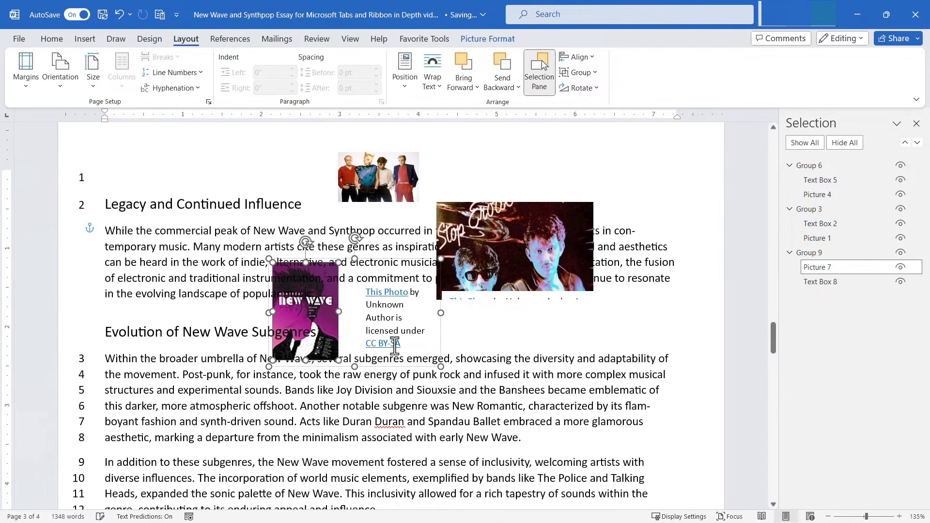
click(842, 180)
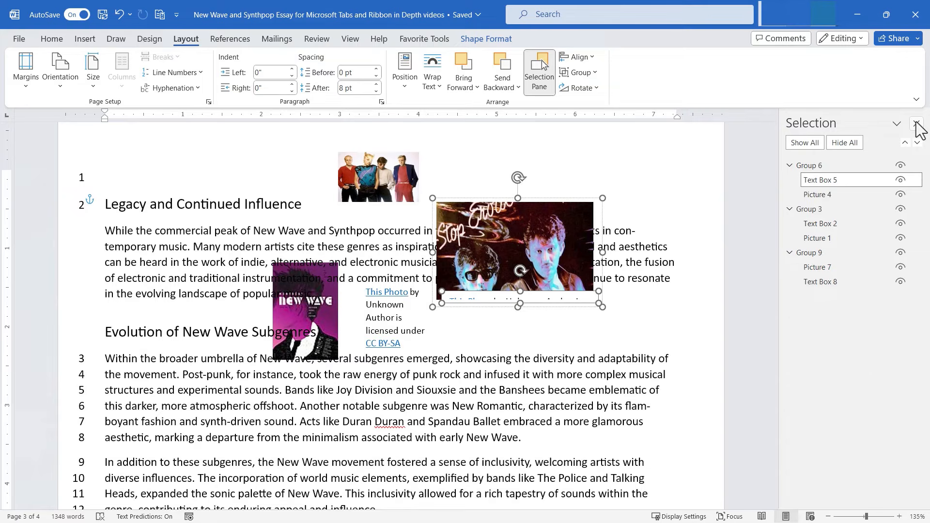
click(916, 124)
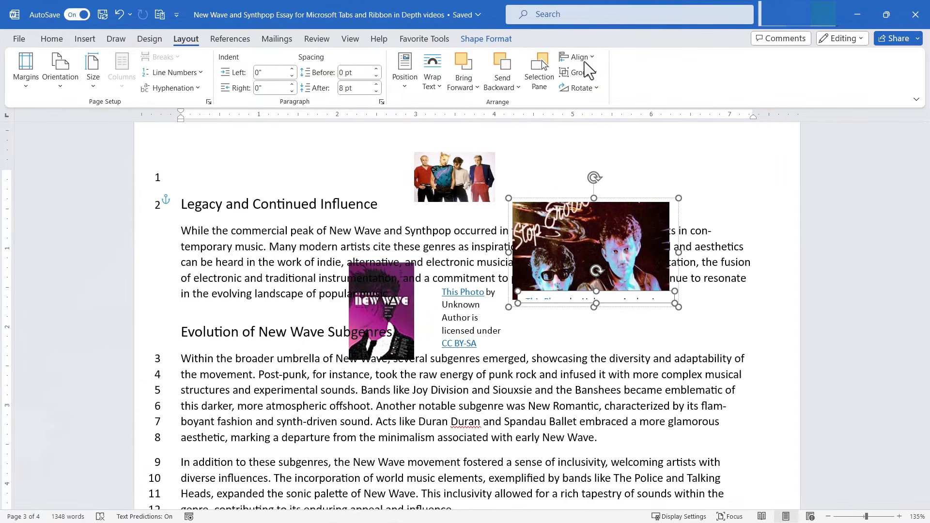
Step: Select the New Wave group, band photo and Stop group and apply Align Center
click(386, 326)
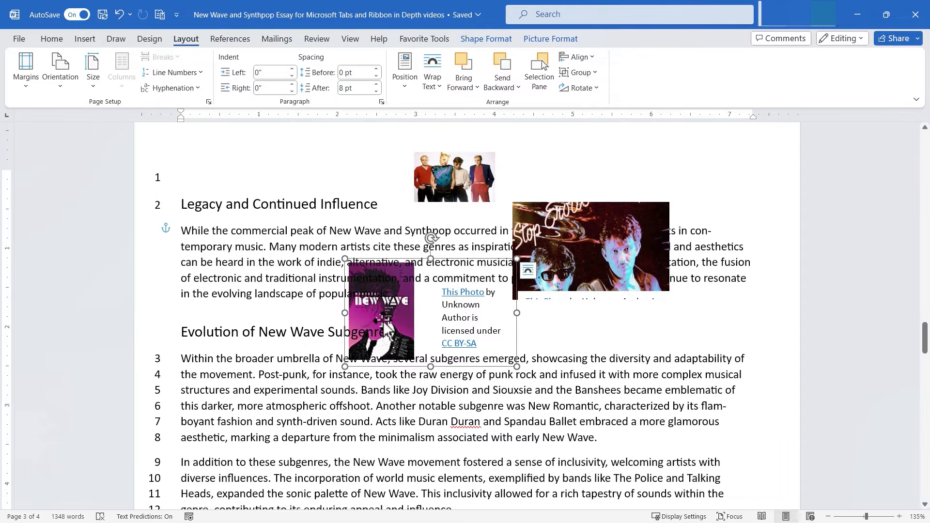
ctrl+click(465, 171)
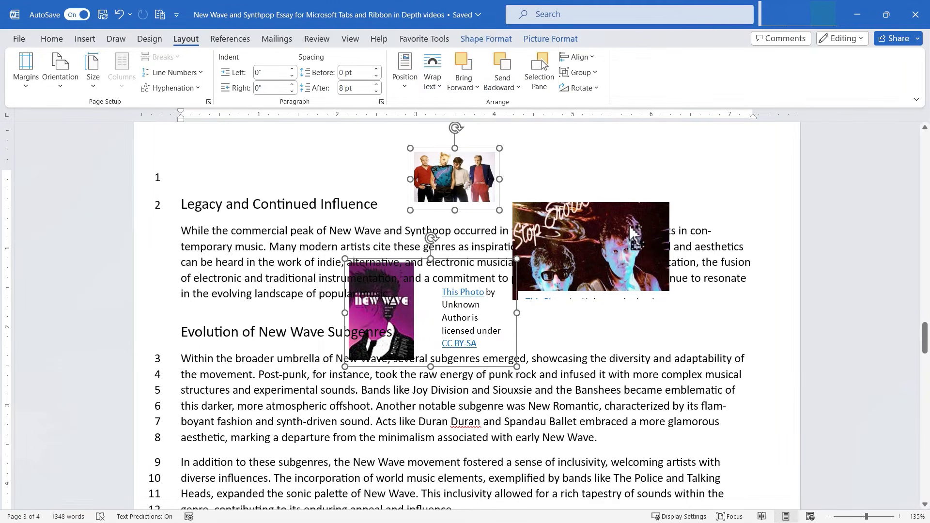
ctrl+click(628, 242)
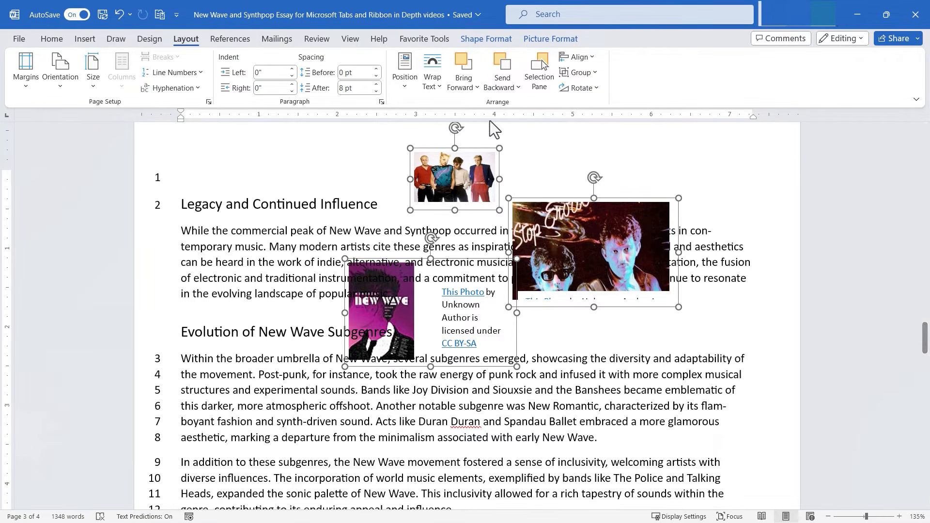
click(583, 58)
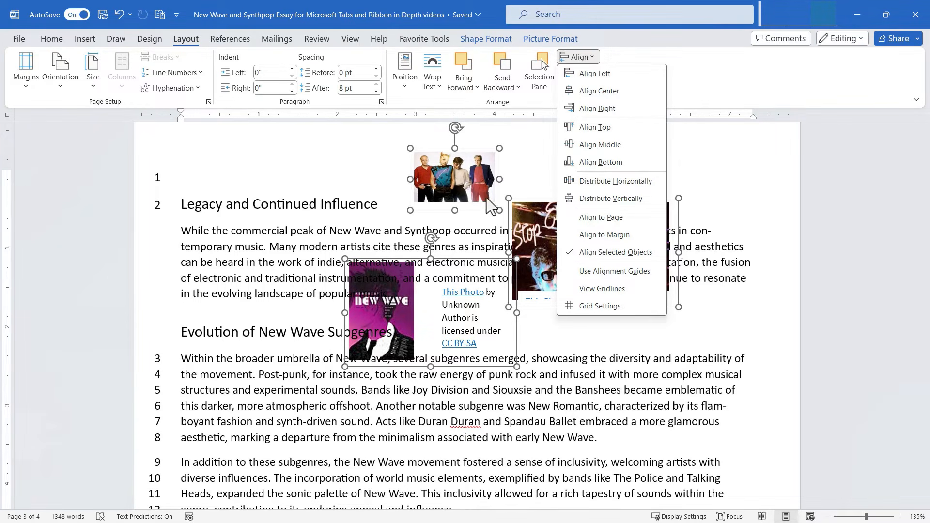
click(599, 90)
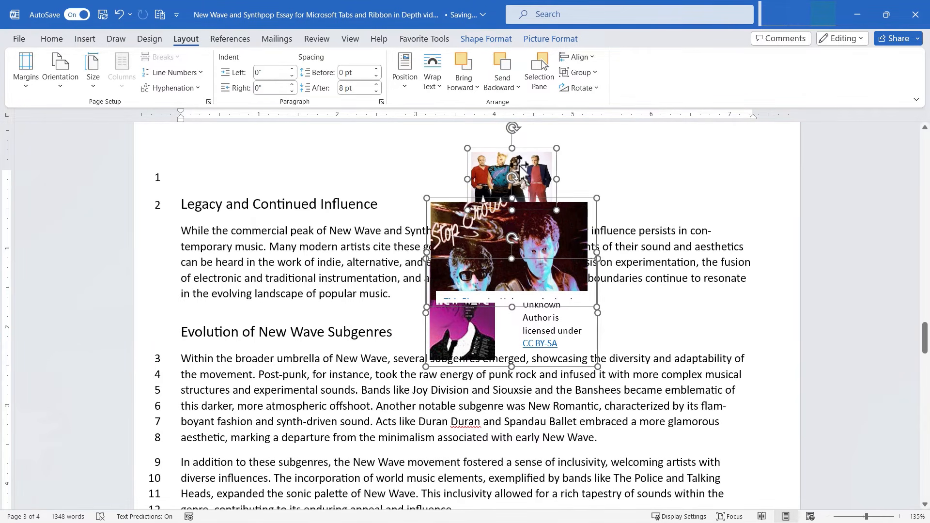
Step: Re-align the three selected pictures with Align Left
click(578, 56)
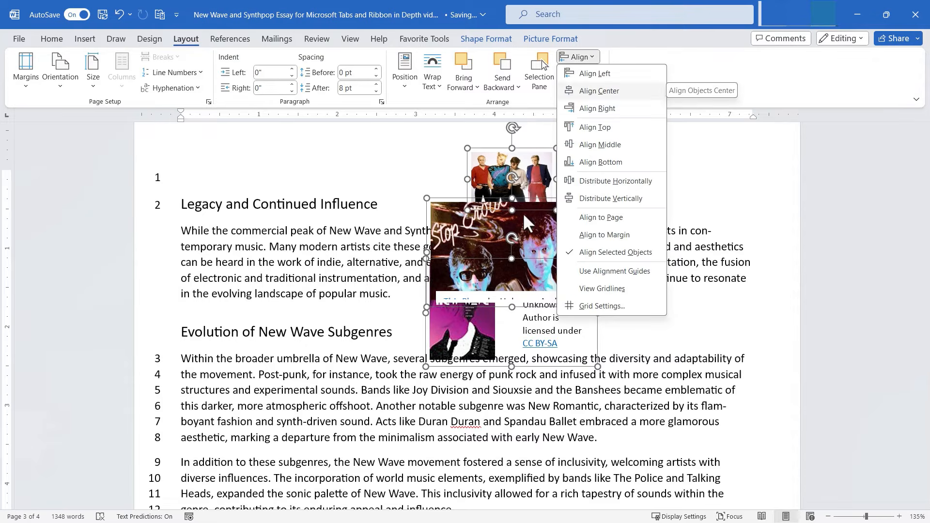
click(595, 77)
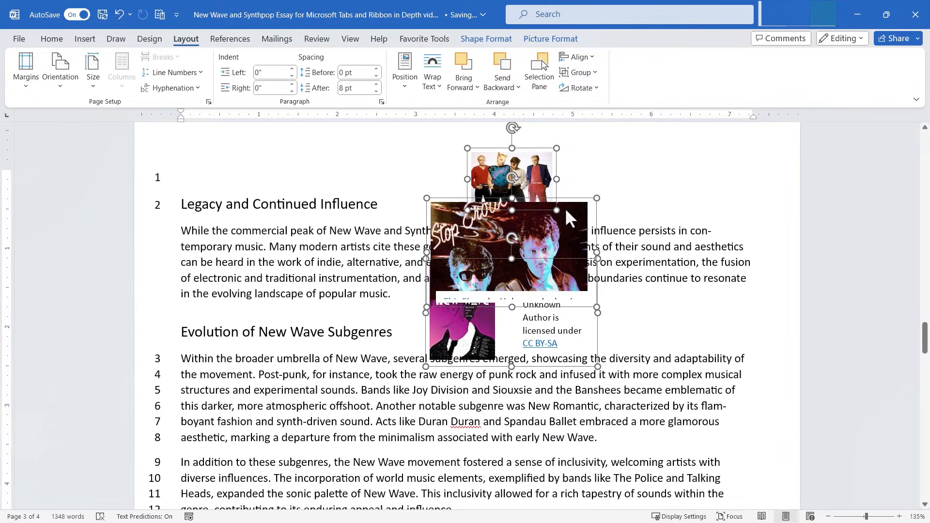
click(578, 56)
click(612, 112)
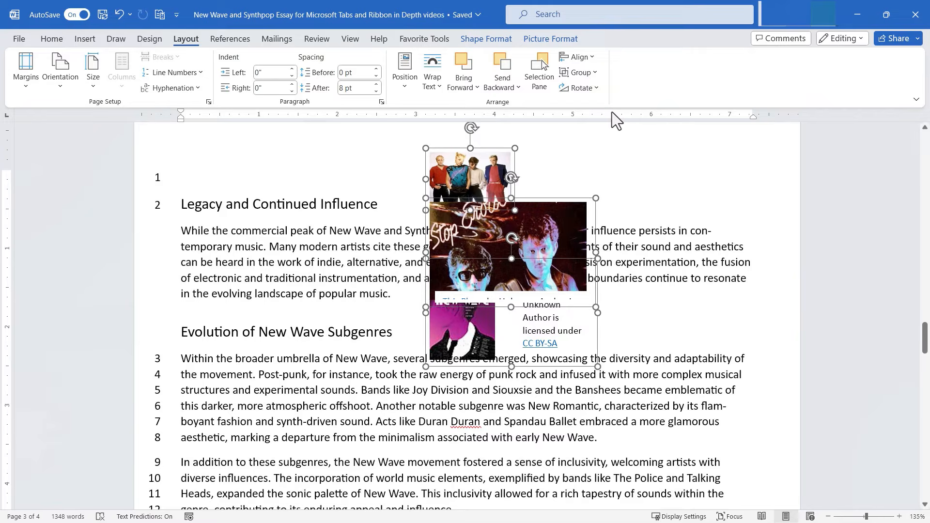
Step: Apply Align Top to the pictures, then drag the stacked photo left over the heading
click(577, 57)
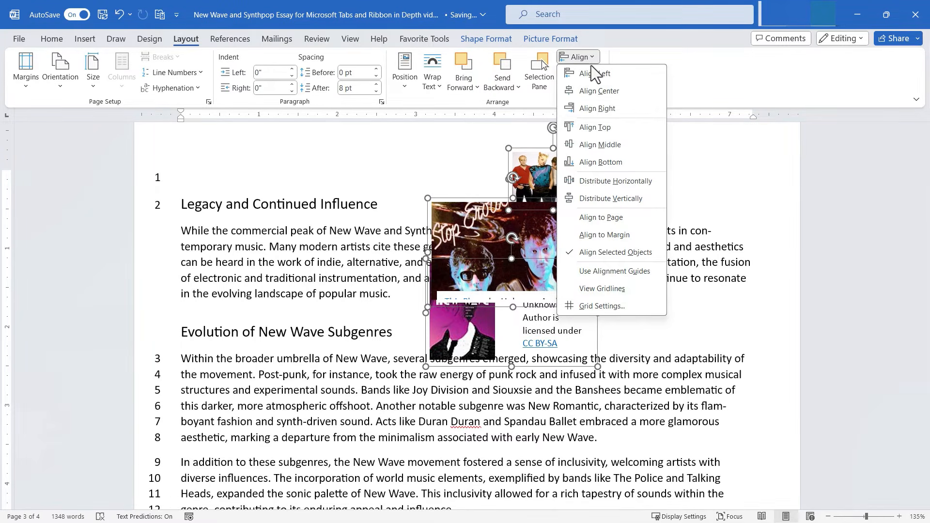
click(600, 127)
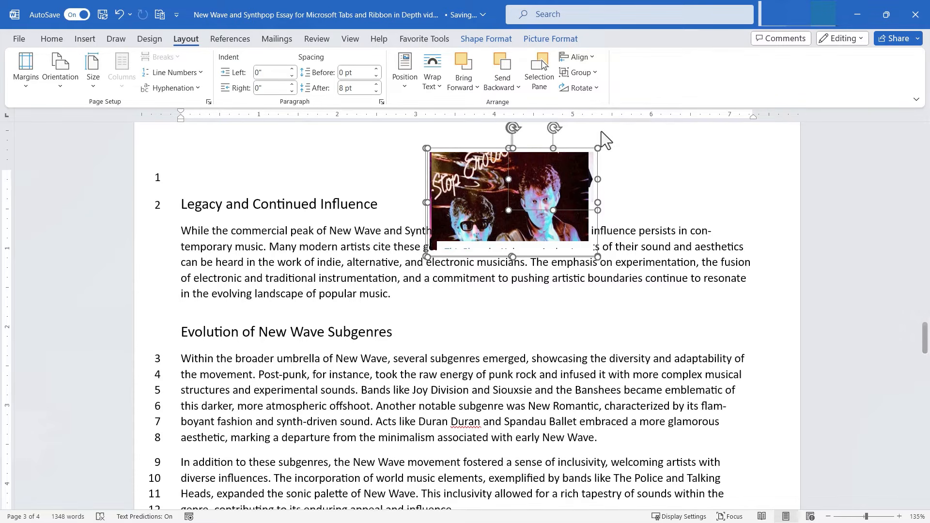
click(577, 57)
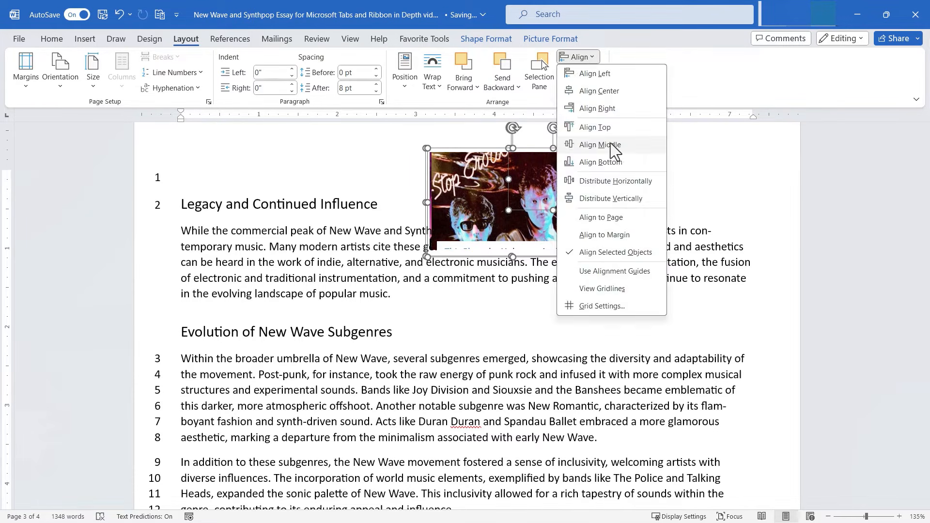
click(610, 144)
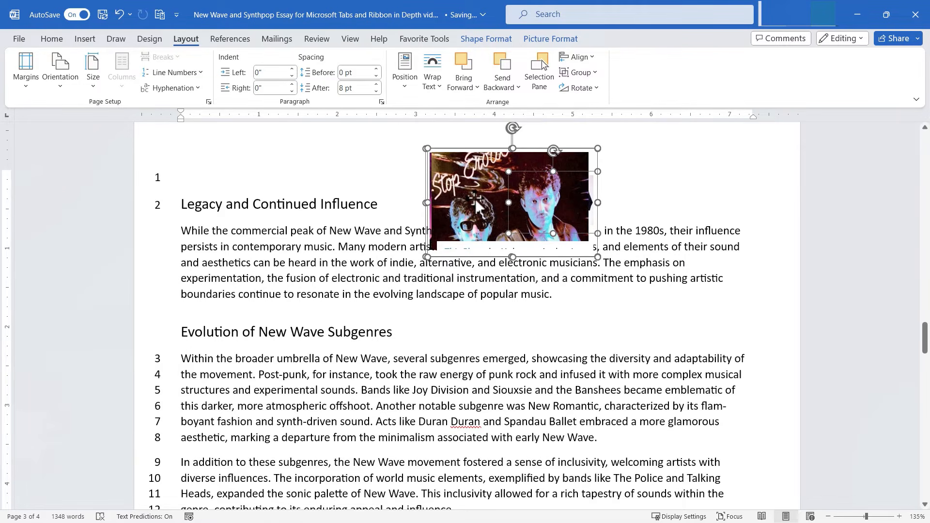
click(645, 191)
drag(455, 208, 376, 202)
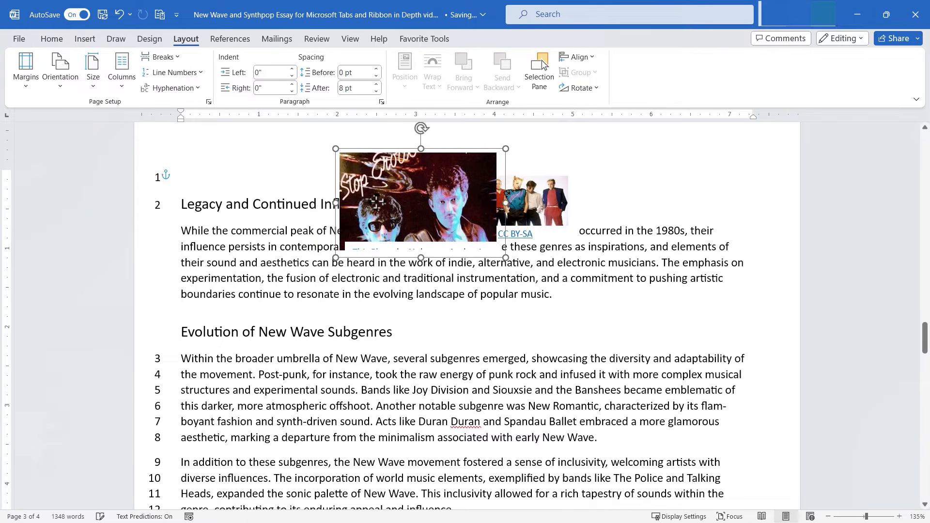
Step: Undo the photo move and the previous alignment change with Ctrl+Z
click(577, 58)
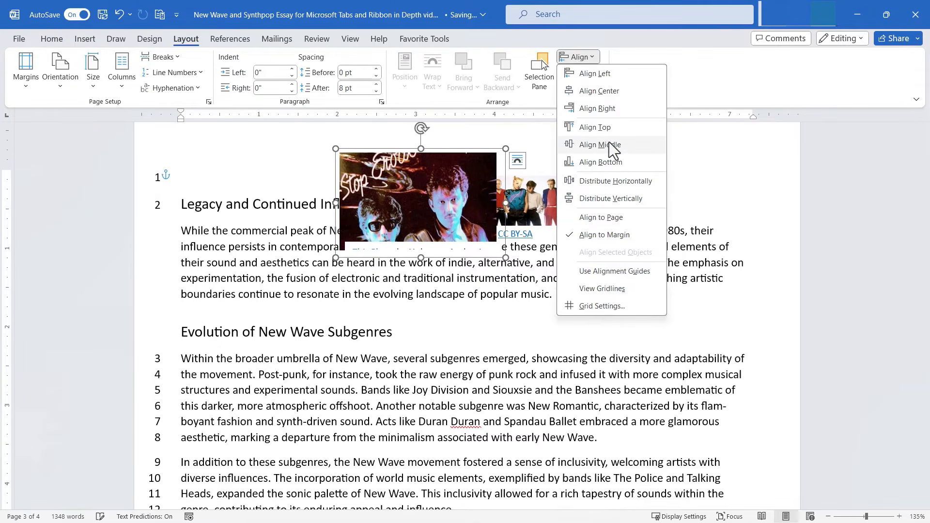
key(ctrl+z)
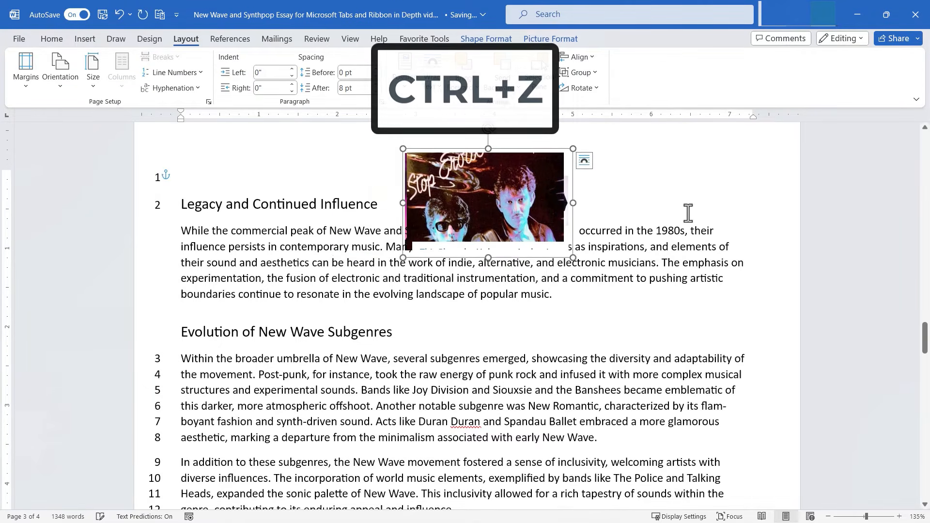
key(ctrl+z)
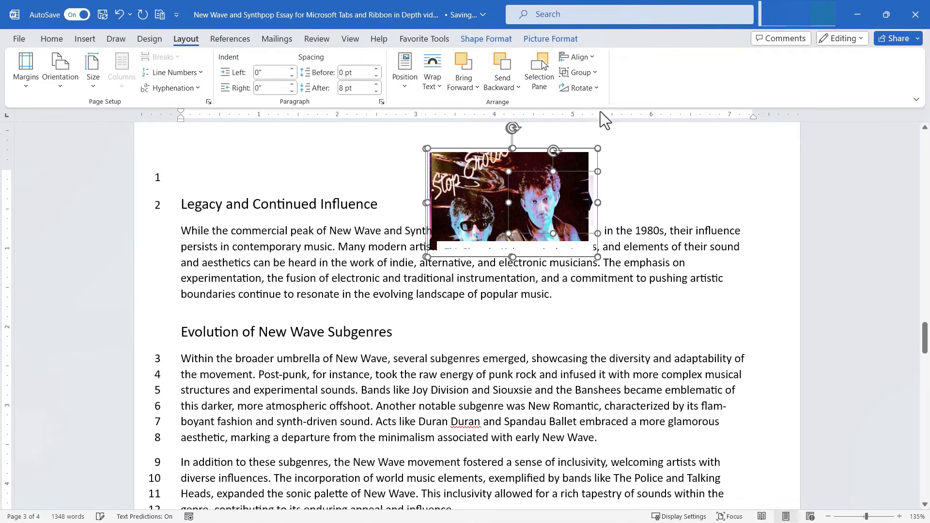
Step: Apply Align Bottom, try moving the pictures left, then undo the move
click(577, 58)
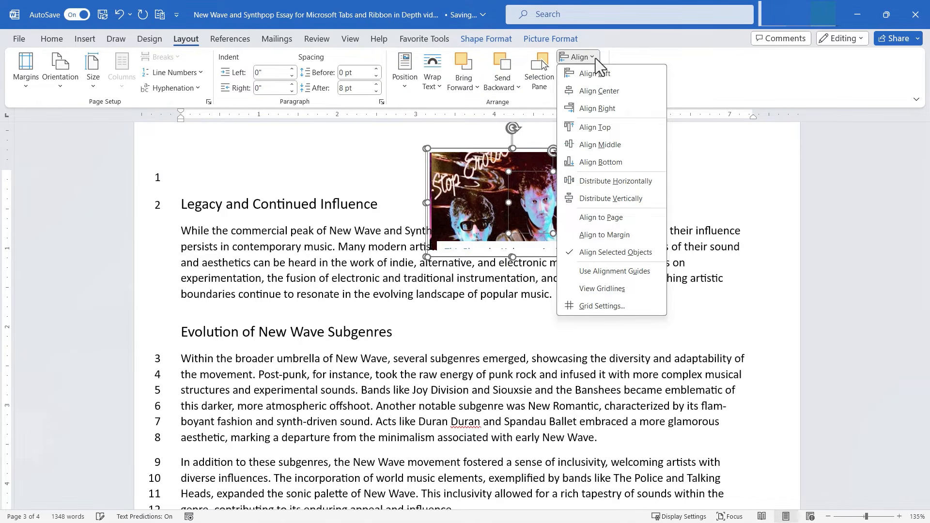
click(608, 161)
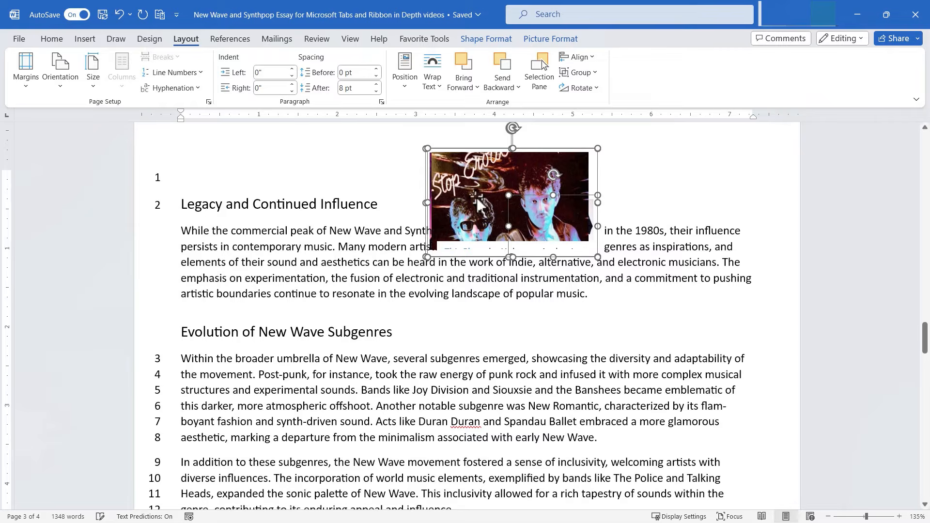
drag(476, 196, 419, 193)
click(588, 188)
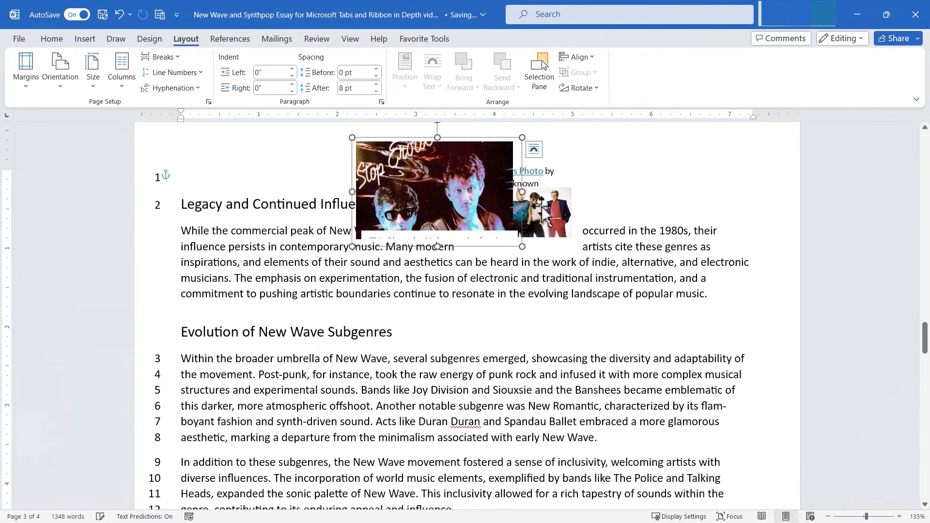
key(ctrl+z)
key(ctrl+z)
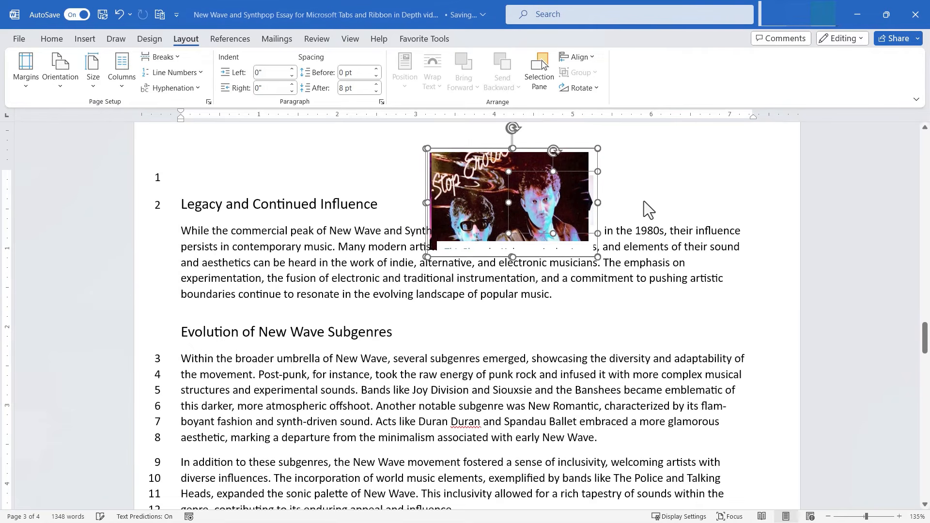
Step: Apply Distribute Horizontally to the selected picture, then click into the text
click(586, 58)
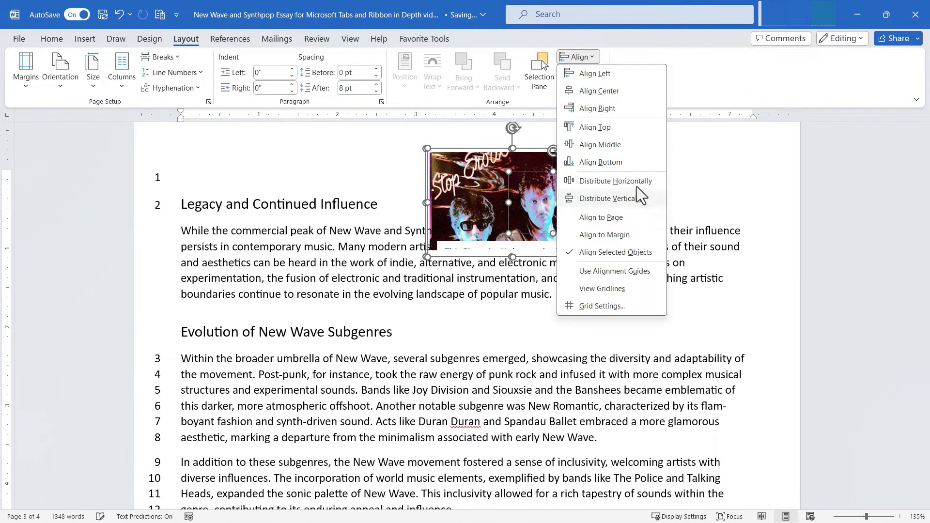
click(780, 216)
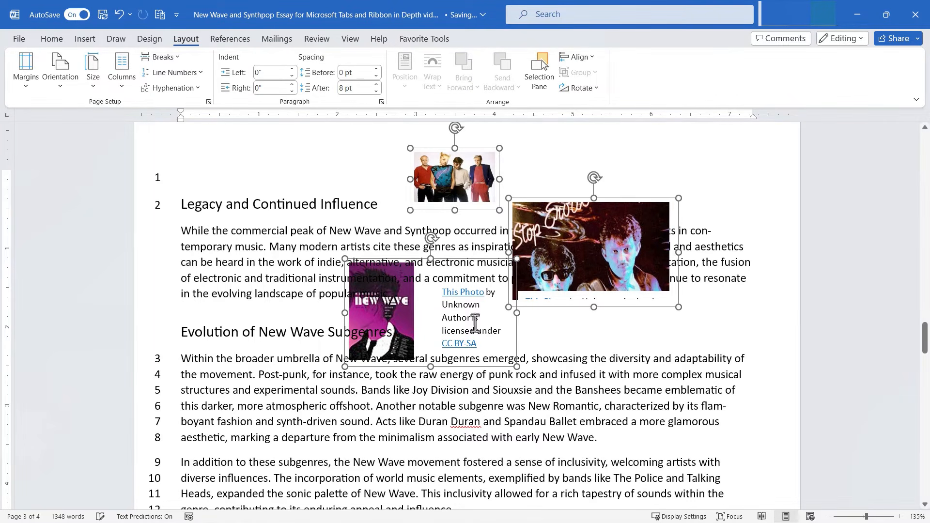
click(577, 57)
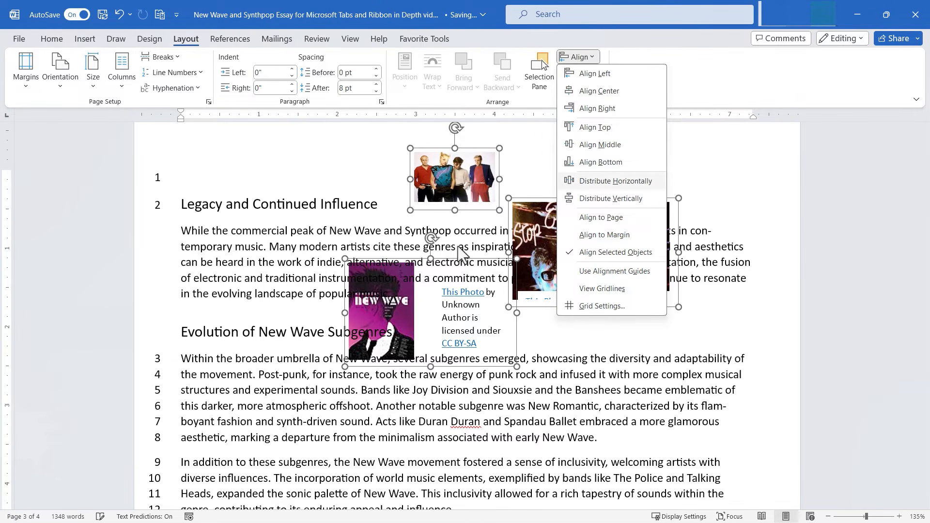
click(619, 186)
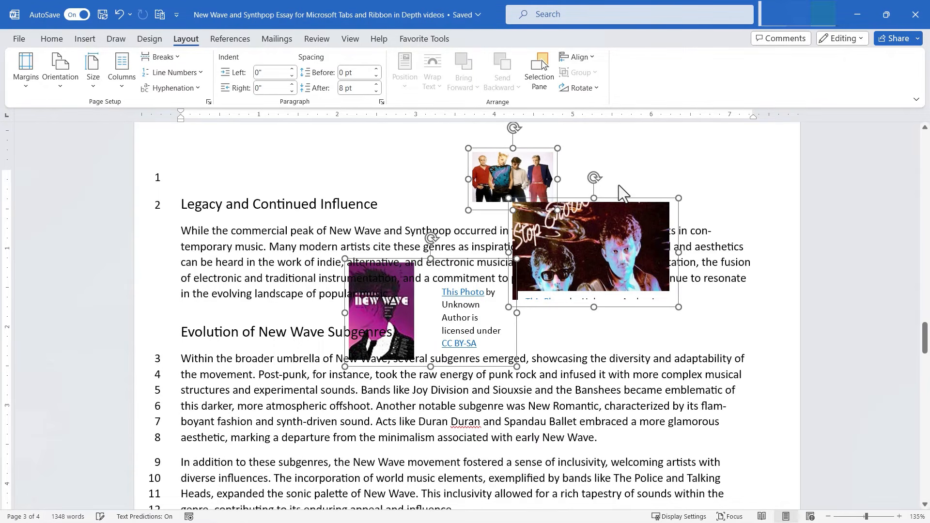
click(455, 316)
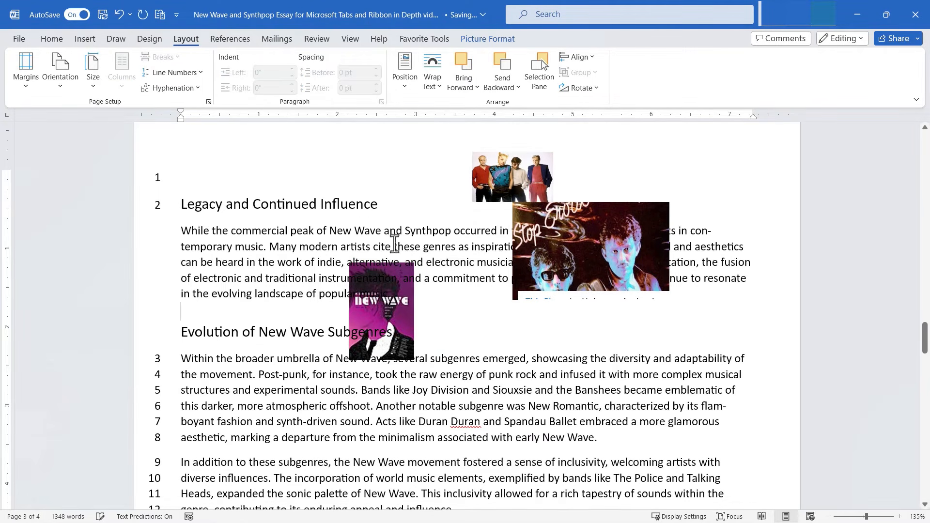
Step: Select the New Wave picture, band photo and Stop picture and distribute them horizontally
click(390, 310)
ctrl+click(515, 189)
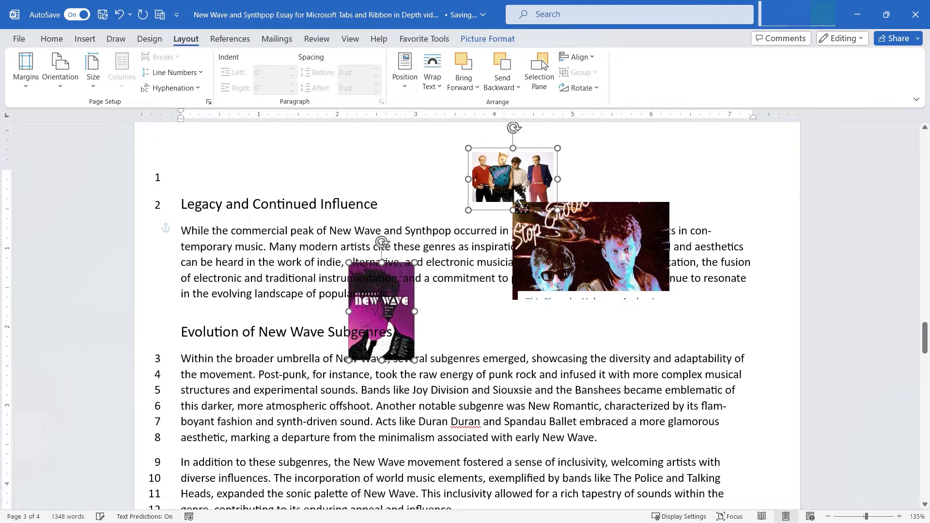
ctrl+click(587, 251)
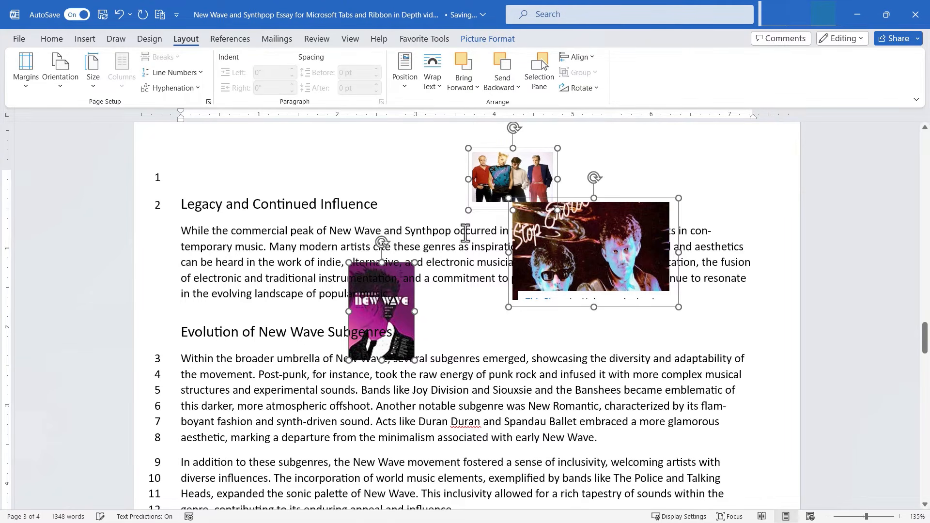
click(577, 56)
click(619, 182)
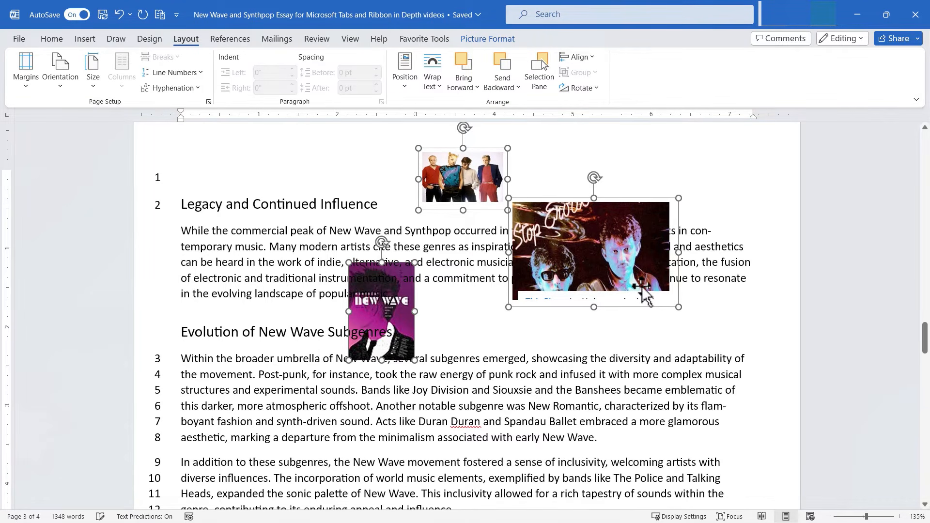
click(580, 60)
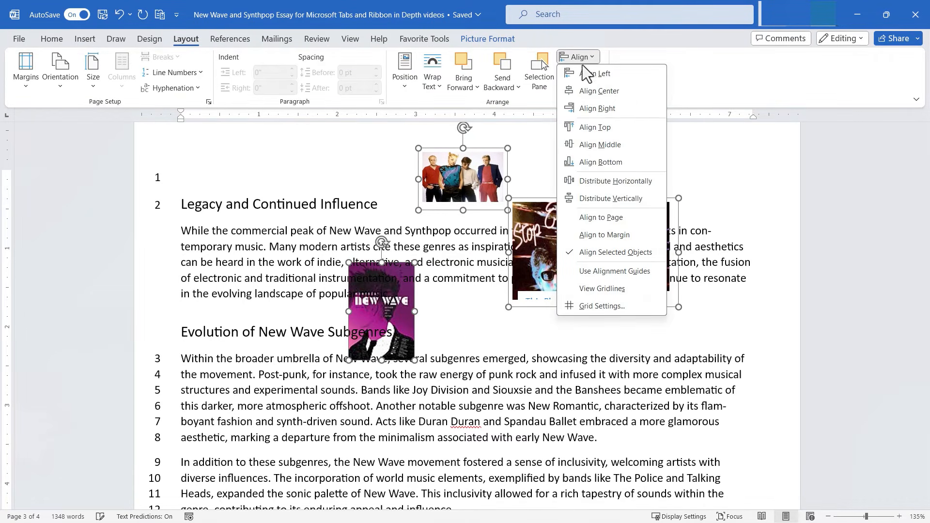
Step: Distribute the three pictures vertically, then turn on Align to Page
click(612, 205)
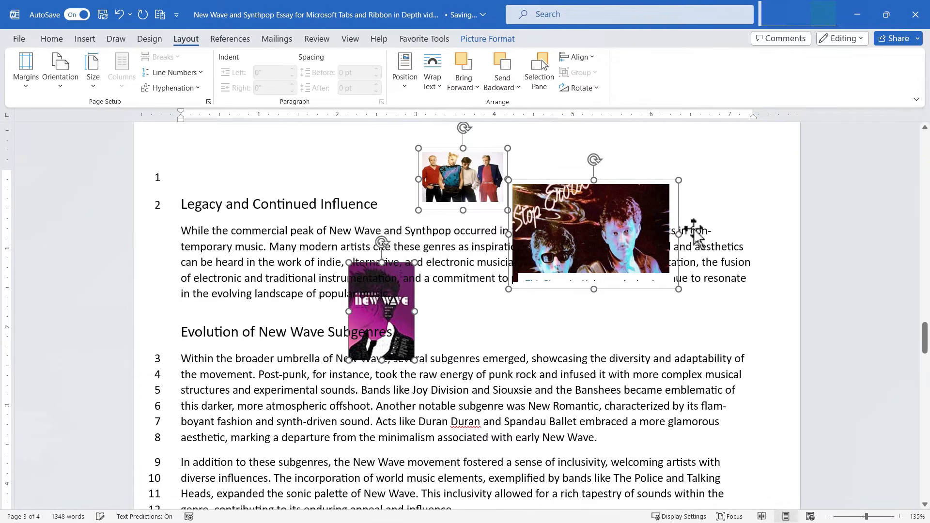
click(577, 57)
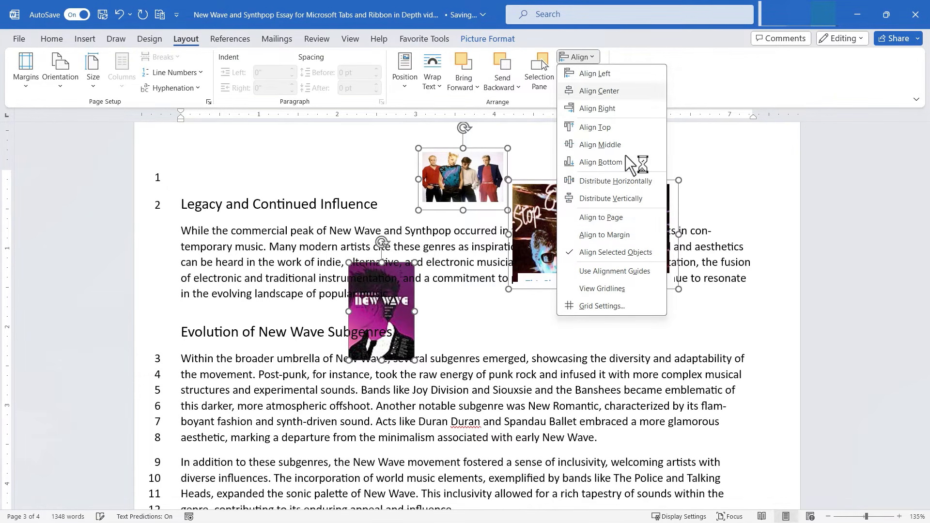
click(630, 222)
click(577, 57)
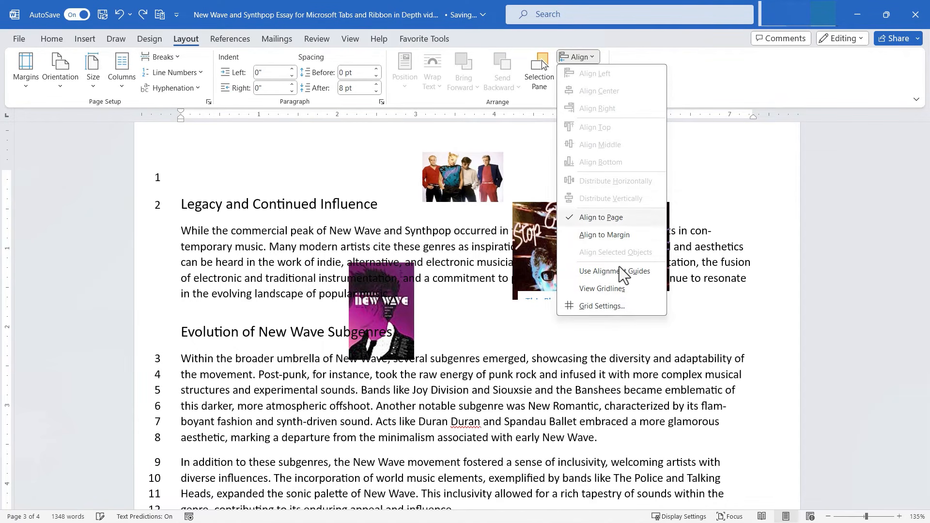
Step: Turn on Display alignment guides in Grid Settings and confirm with OK
click(611, 311)
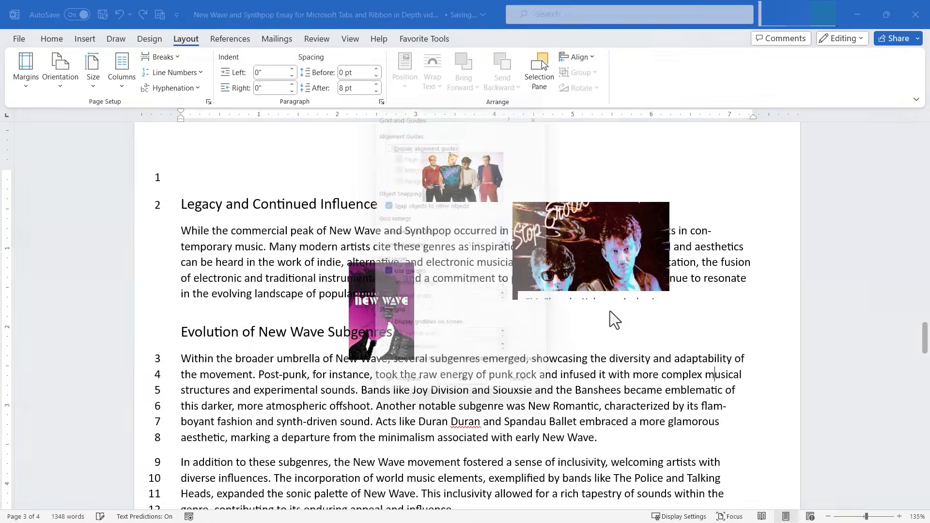
click(385, 138)
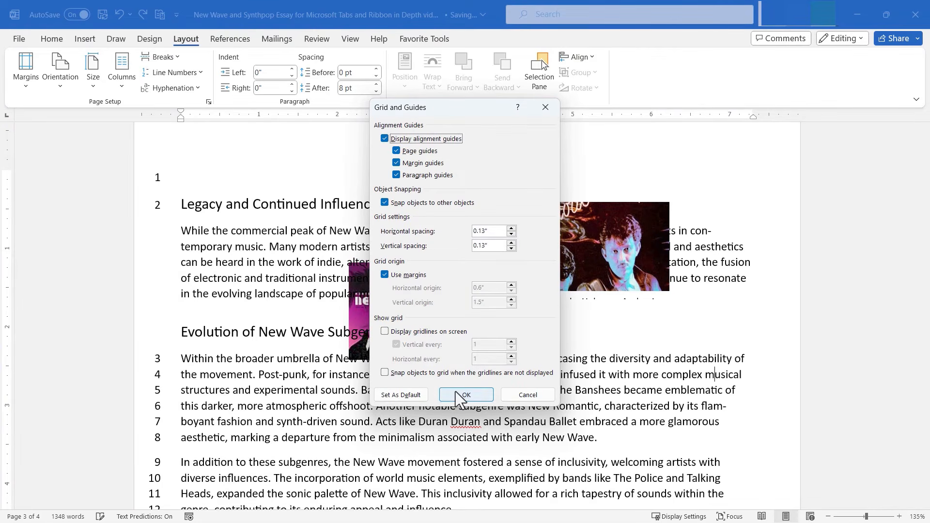
click(459, 396)
Step: Show View Gridlines and drag the Stop picture up and right on the grid
click(586, 61)
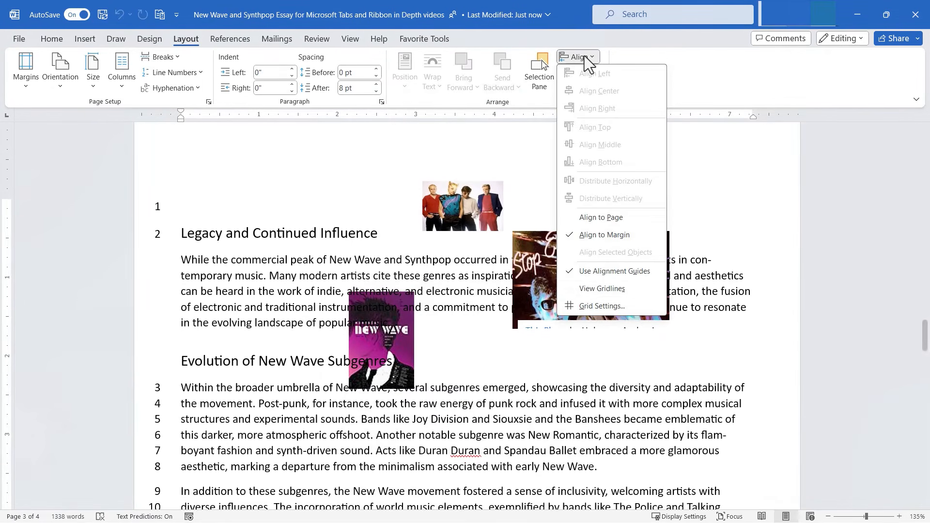
click(606, 289)
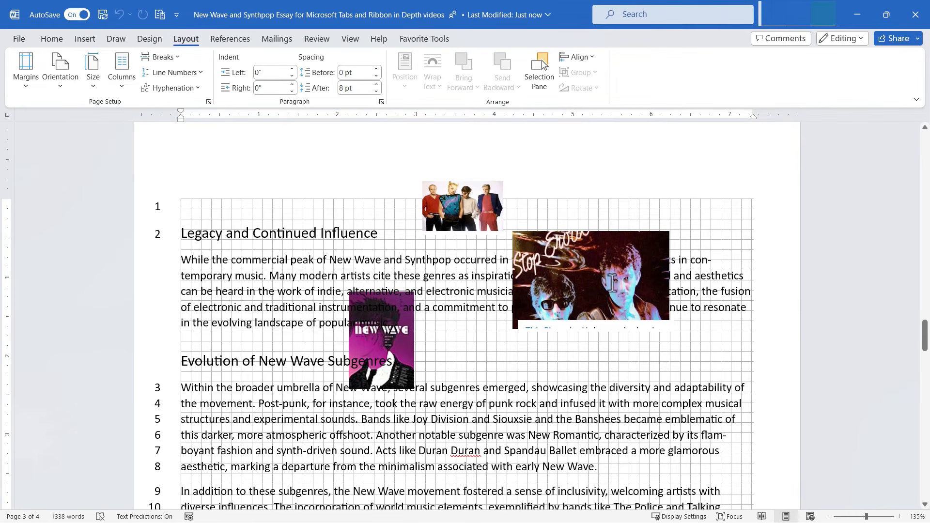
drag(585, 272, 602, 264)
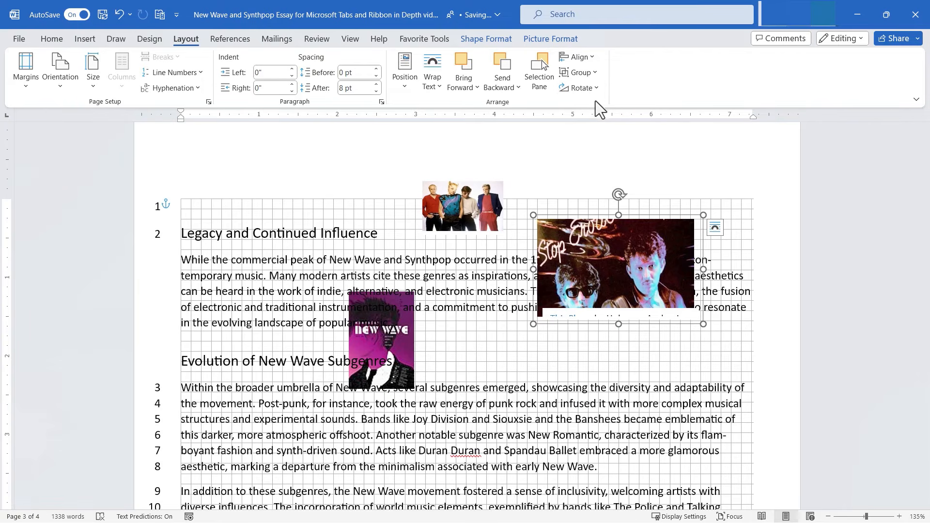
Step: Hide the gridlines and move the band photo to the upper right over the Stop picture
click(578, 57)
click(582, 291)
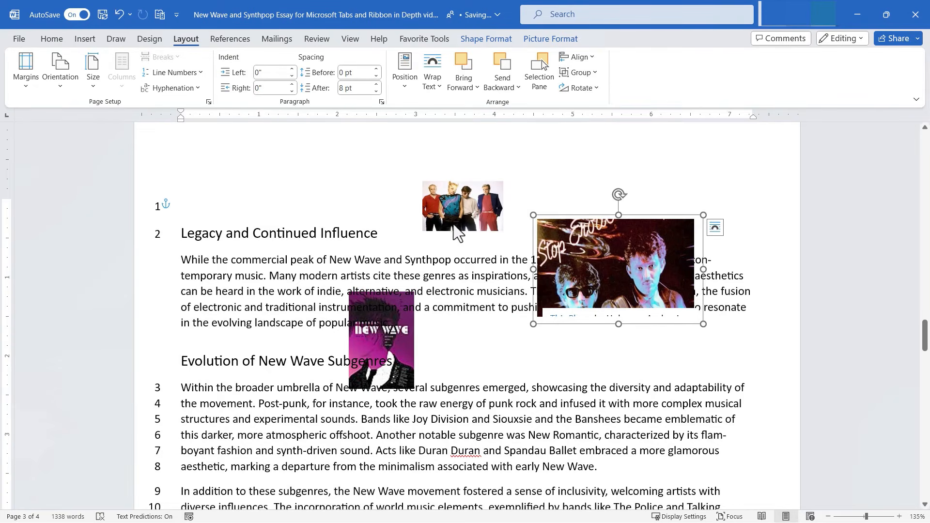
drag(458, 233, 492, 205)
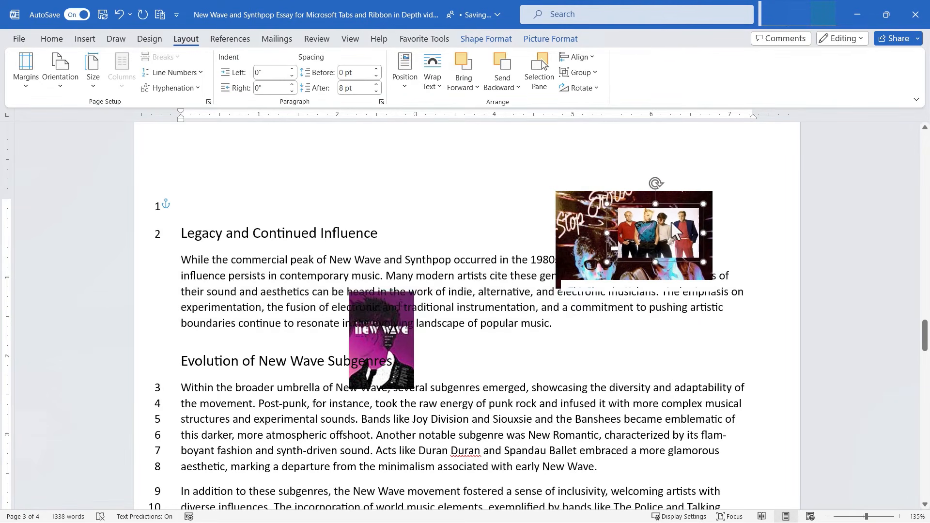
drag(671, 221, 697, 206)
Step: Bring the New Wave picture in front of text, shrink it, and place it over the Stop picture
drag(401, 339, 529, 230)
click(463, 79)
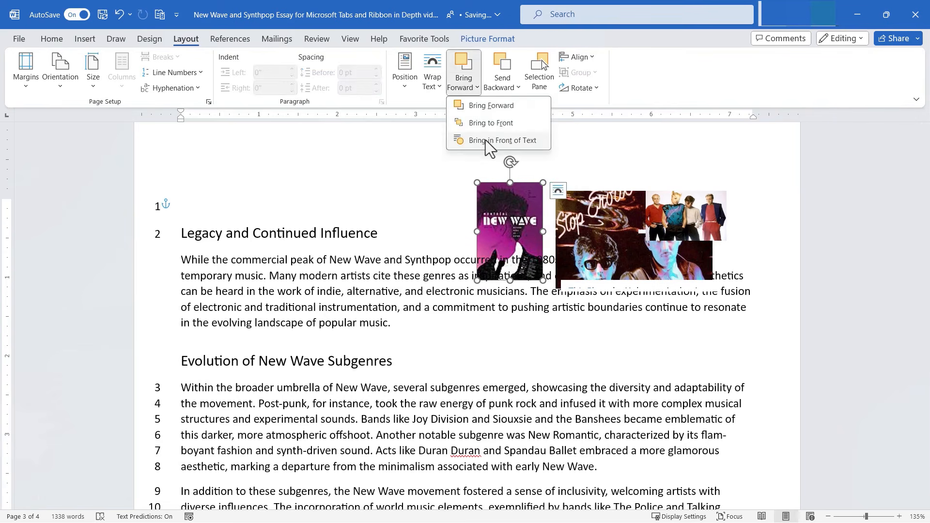
click(486, 141)
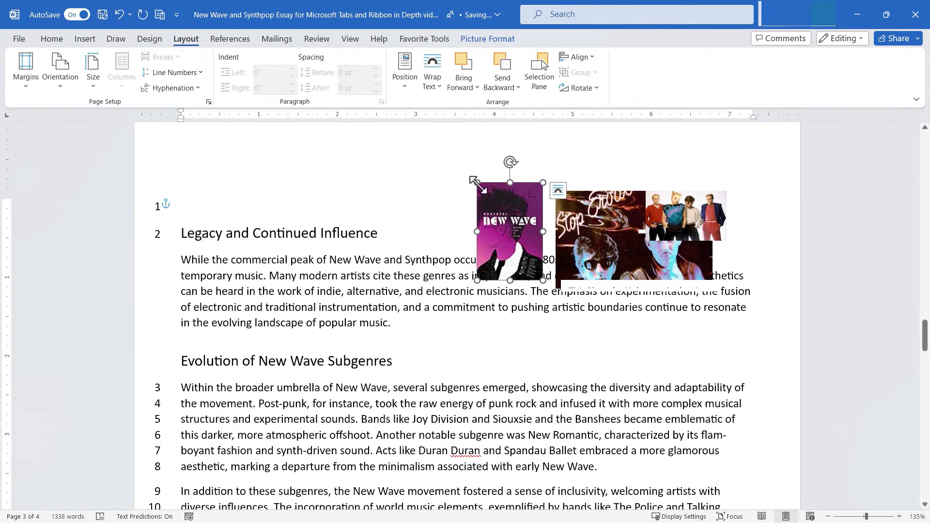
drag(477, 182, 490, 200)
drag(516, 241, 632, 285)
drag(685, 213, 690, 203)
click(498, 164)
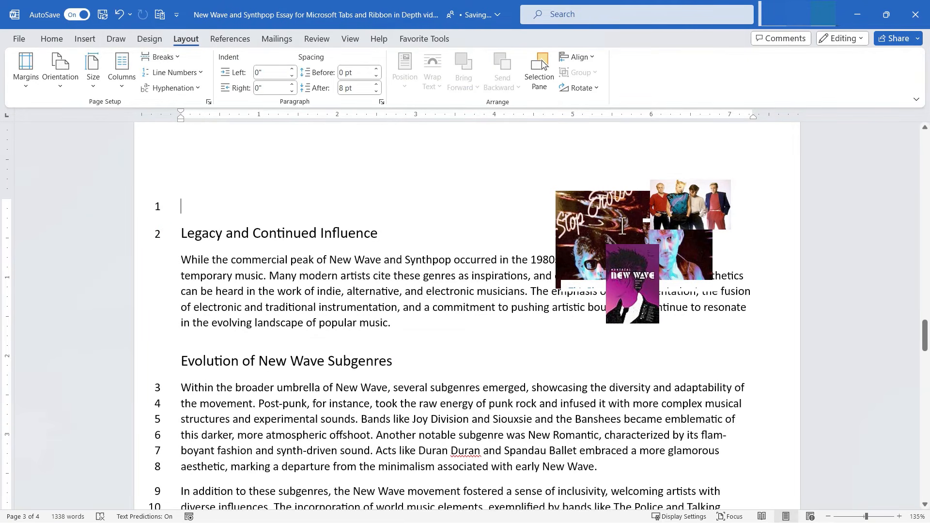
Step: Select the Stop picture, band photo and New Wave picture and group them
click(585, 283)
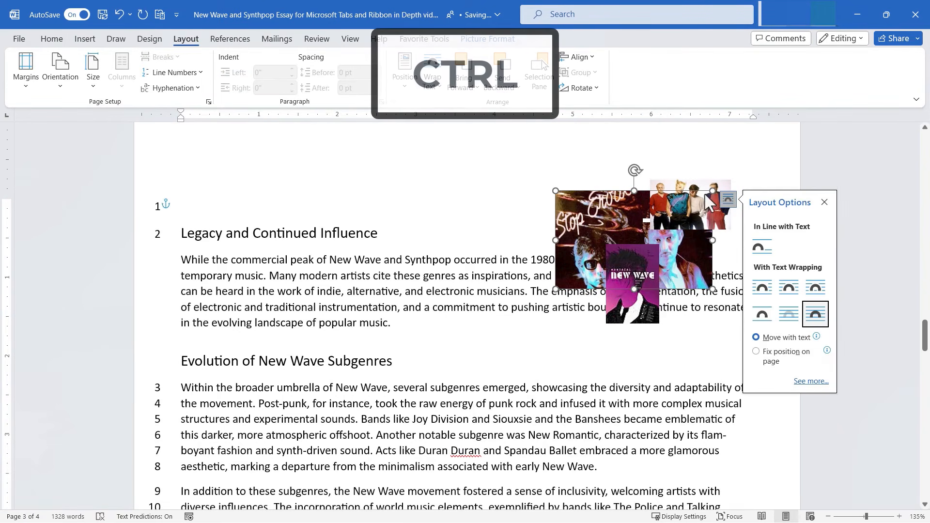
ctrl+click(661, 224)
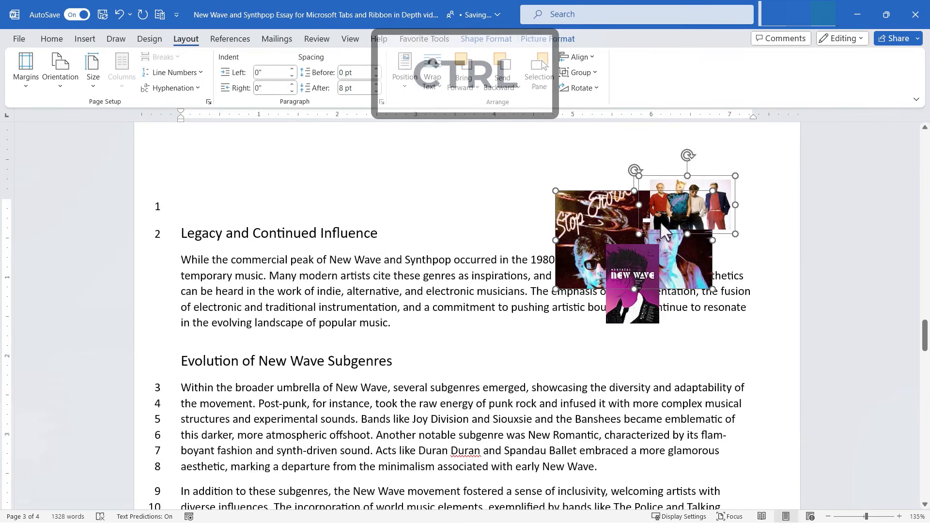
ctrl+click(629, 319)
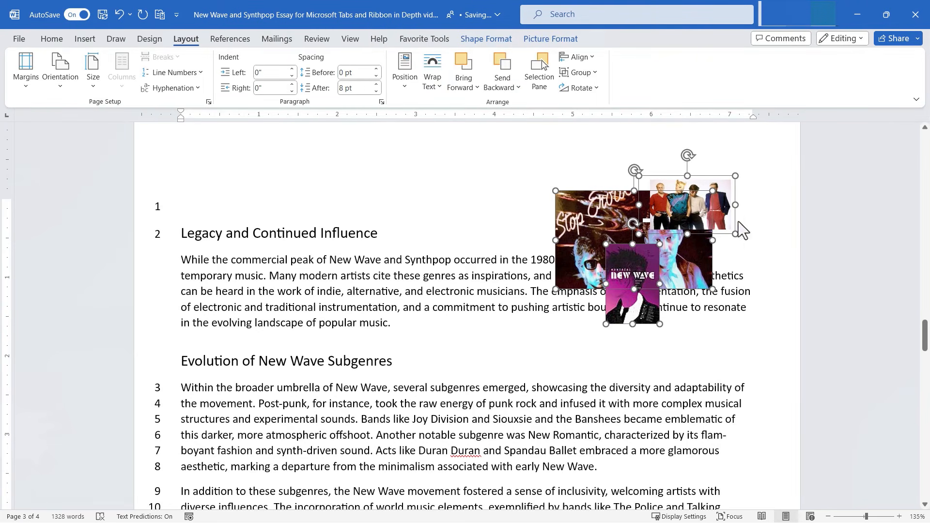
click(581, 73)
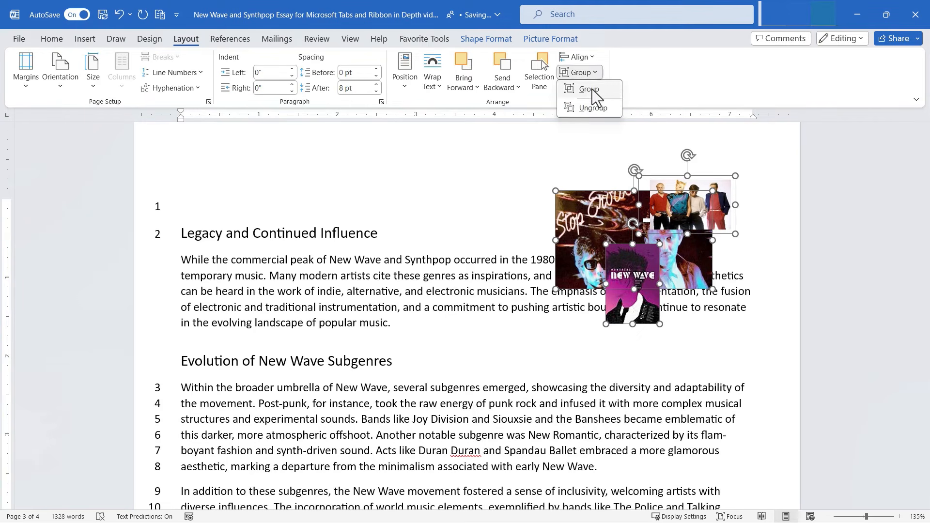
click(589, 89)
Step: Move the picture group over the heading, shrink it, and shift it toward the page top
drag(612, 224, 417, 223)
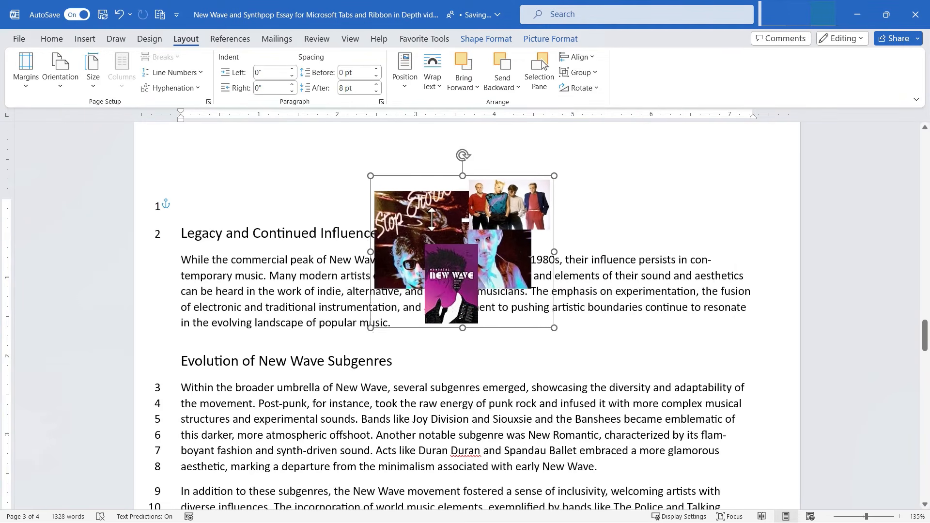
drag(511, 186, 466, 219)
drag(405, 262, 497, 207)
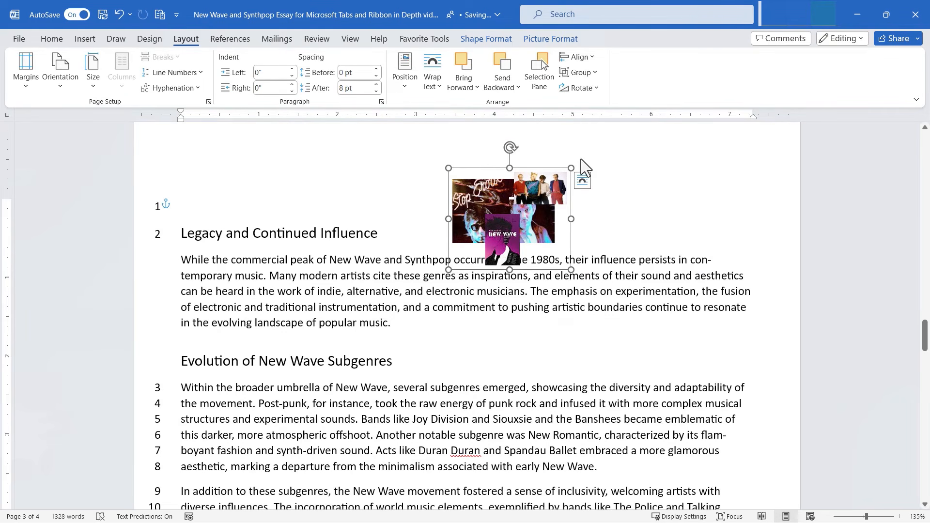
Step: Ungroup the pictures and spread them: New Wave right over the paragraph, Stop left, band photo right
click(580, 74)
click(586, 108)
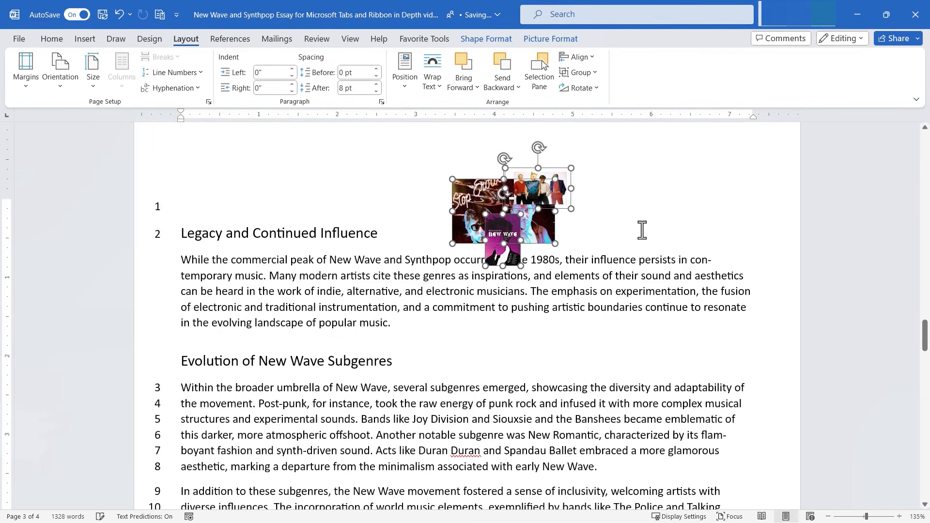
click(506, 252)
drag(506, 252, 630, 276)
drag(541, 233, 496, 237)
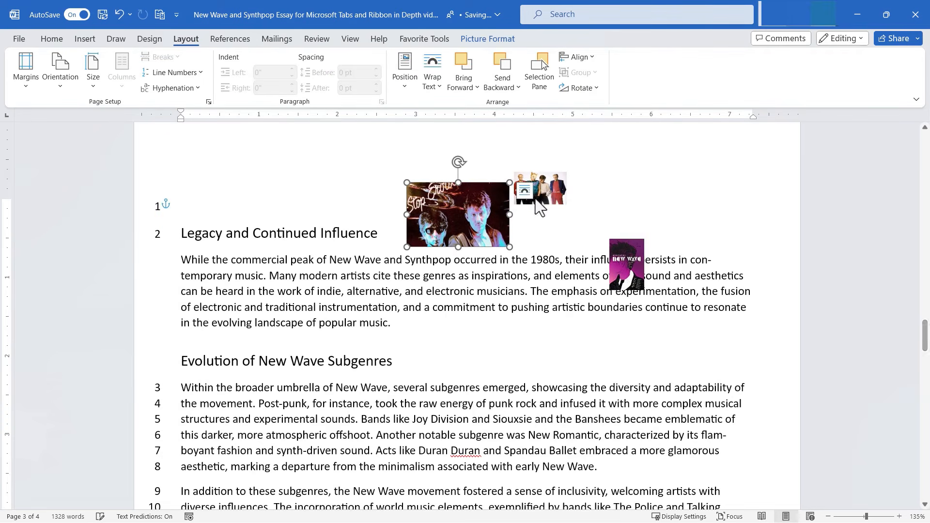
drag(539, 206, 575, 201)
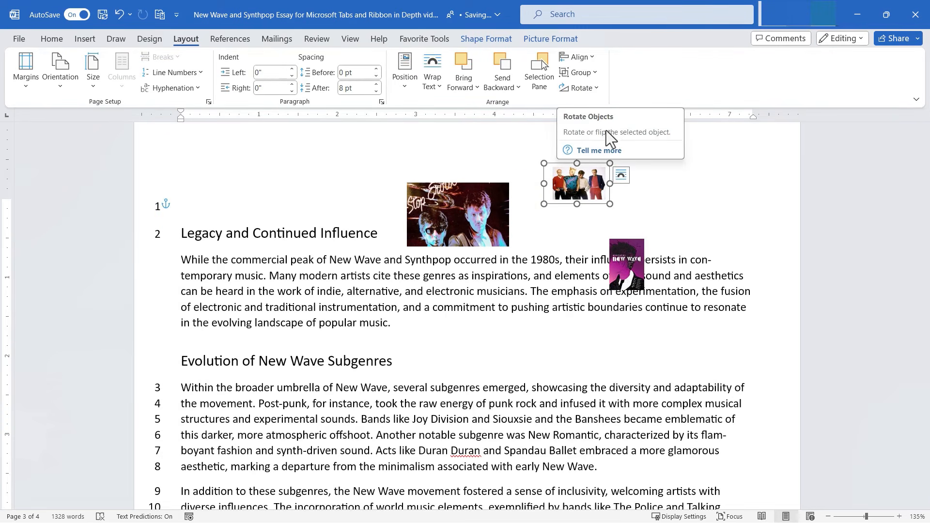
Step: Rotate the band photo right 90° four times so it ends upright again
click(582, 88)
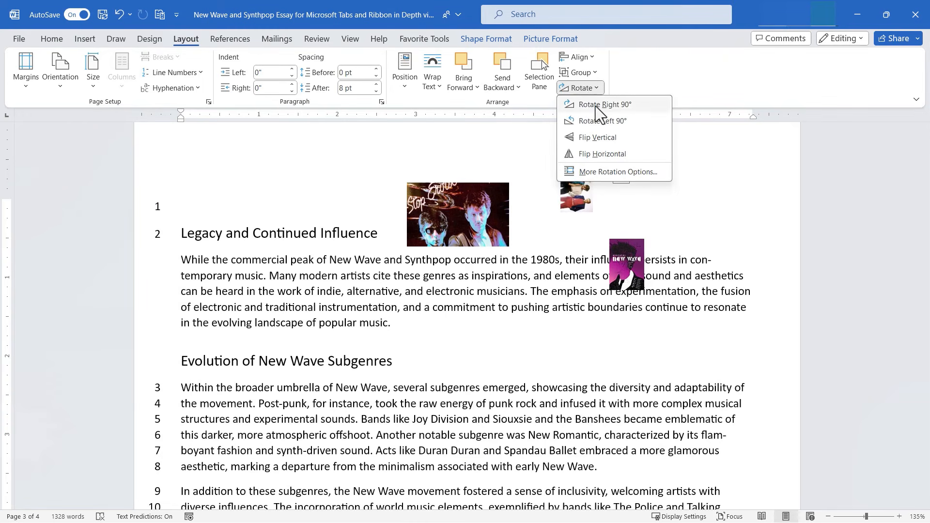
click(594, 106)
click(590, 89)
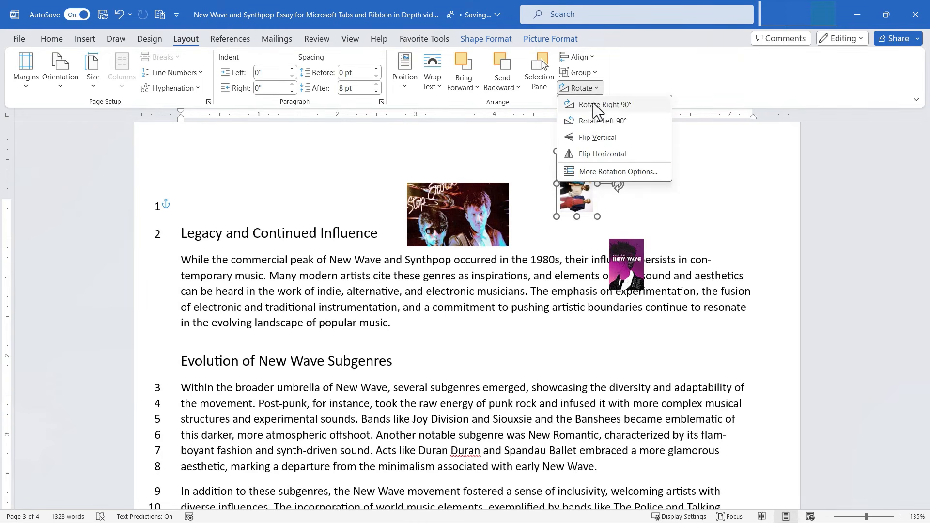
click(593, 99)
click(589, 90)
click(591, 98)
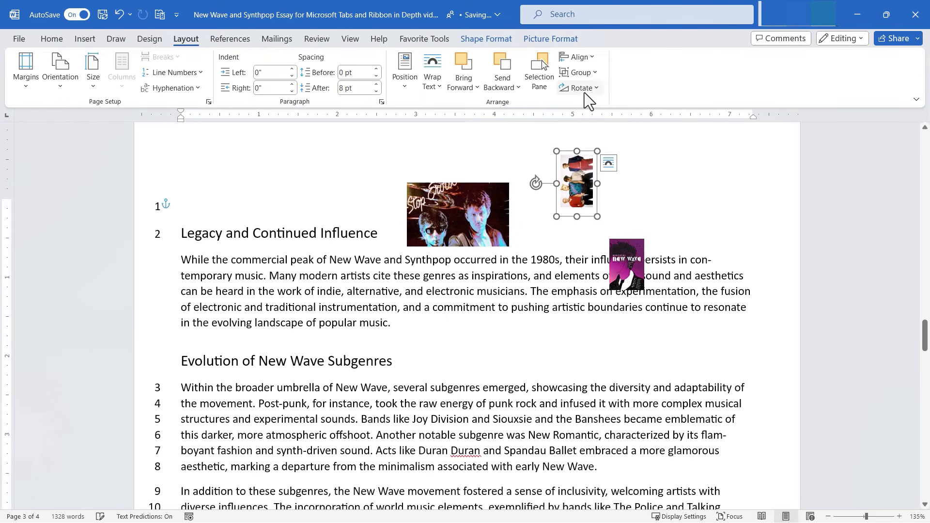
click(584, 92)
click(589, 101)
click(584, 89)
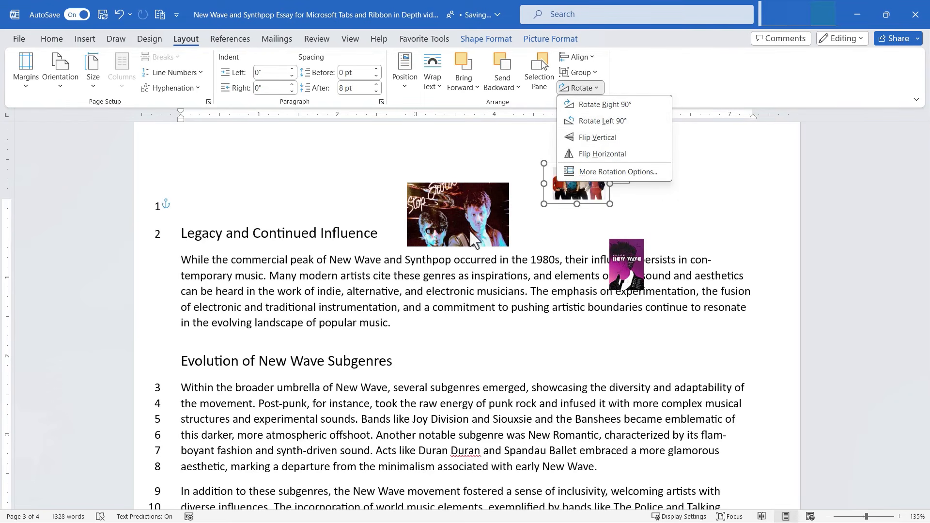
Step: On the Stop picture, flip vertically twice, then flip it horizontally to mirror it
click(483, 208)
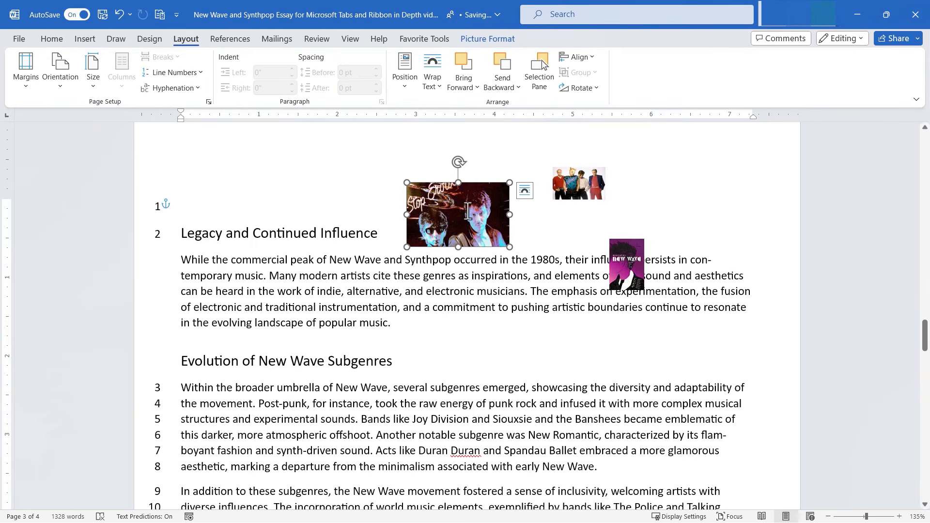
click(581, 88)
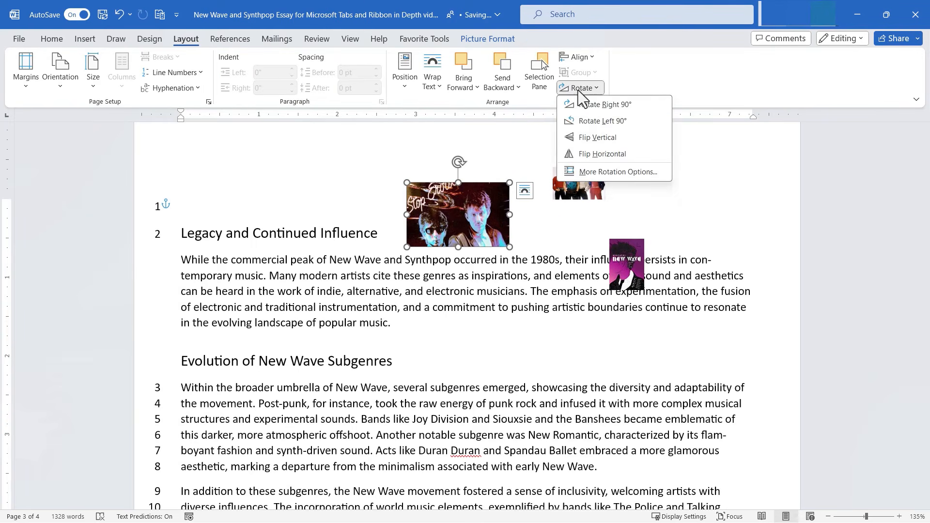
click(588, 139)
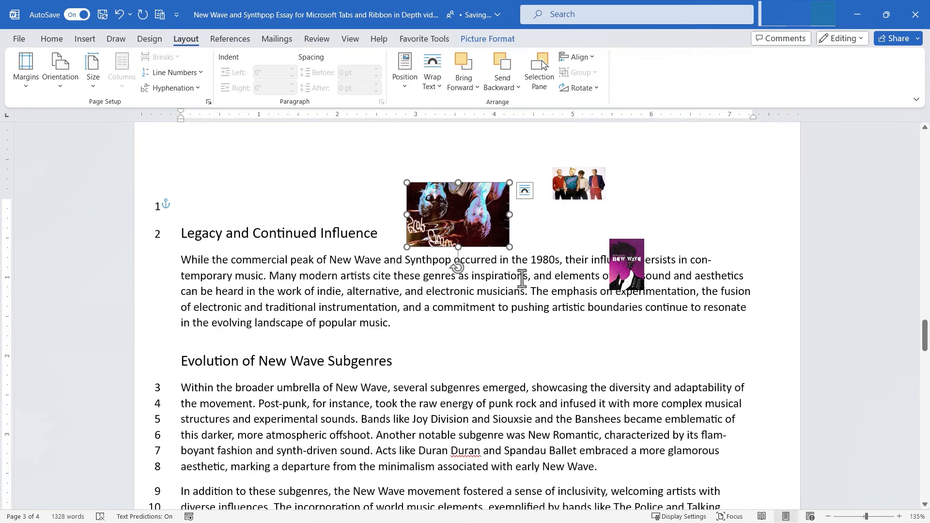
click(581, 88)
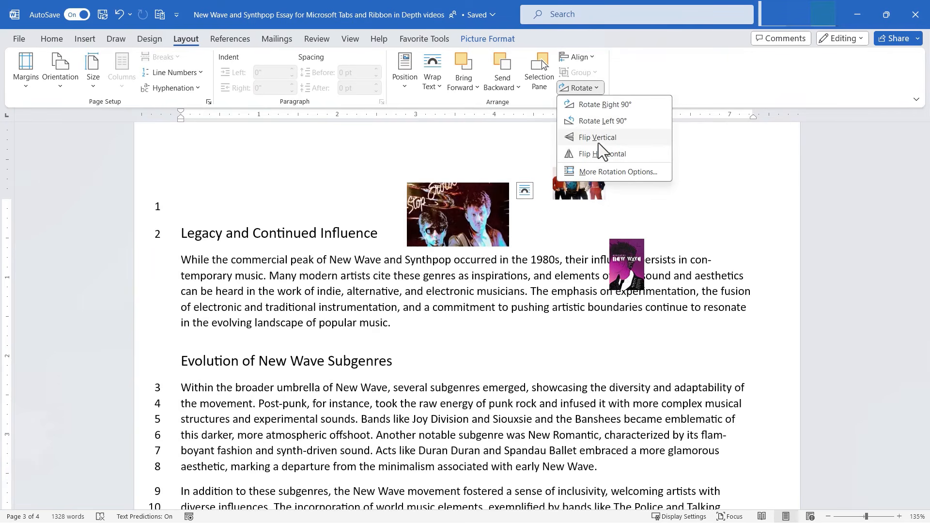
click(599, 137)
click(577, 87)
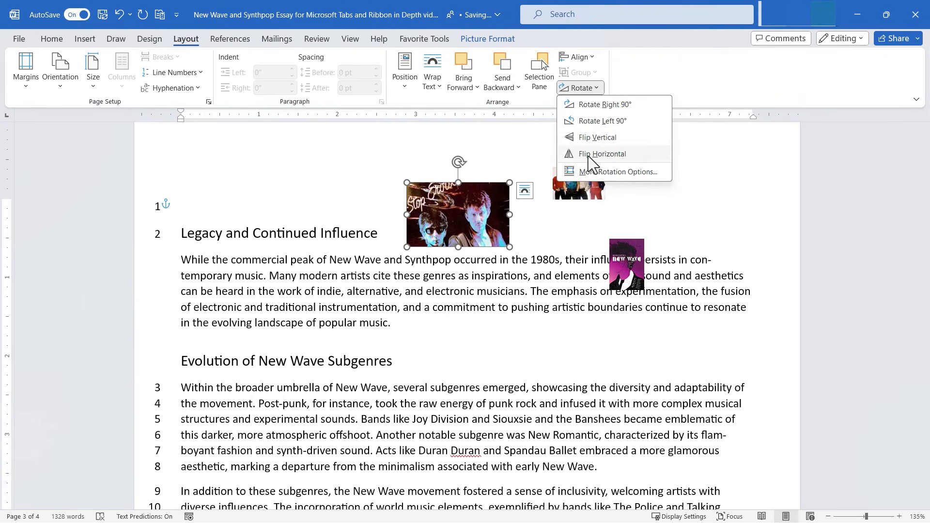
click(588, 156)
Step: View the detailed rotation settings without changes, then reselect the band photo
click(581, 88)
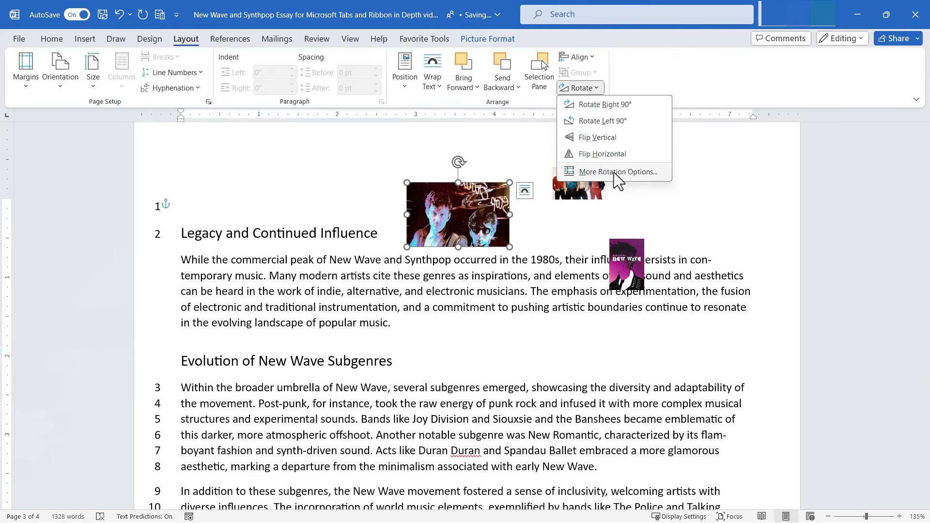
click(614, 172)
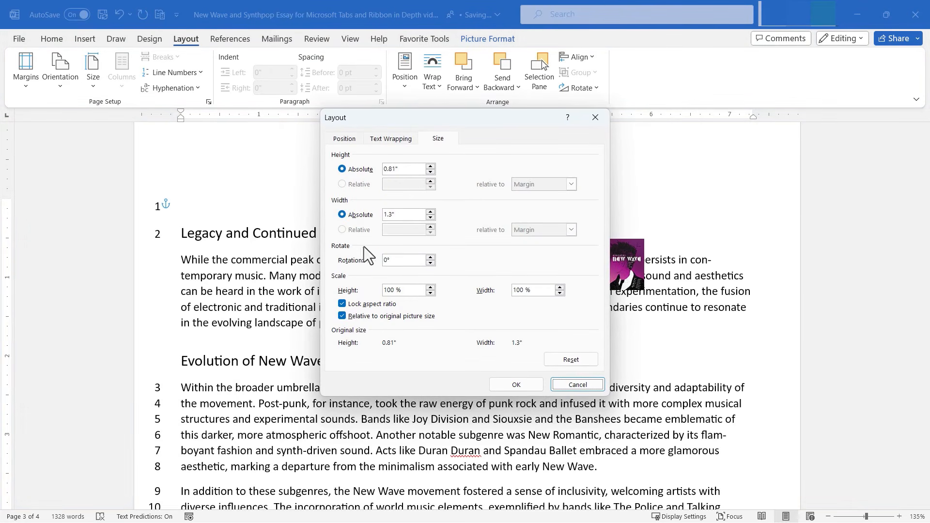
click(588, 384)
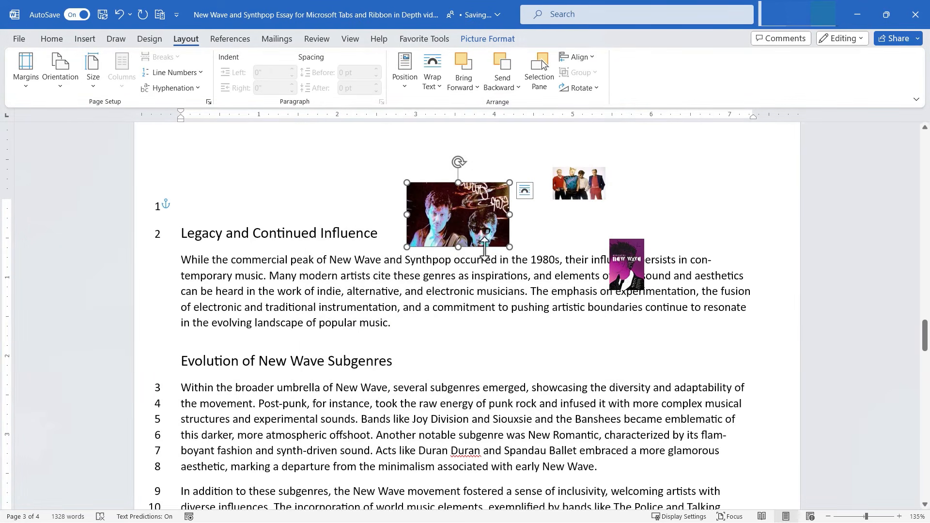
click(592, 182)
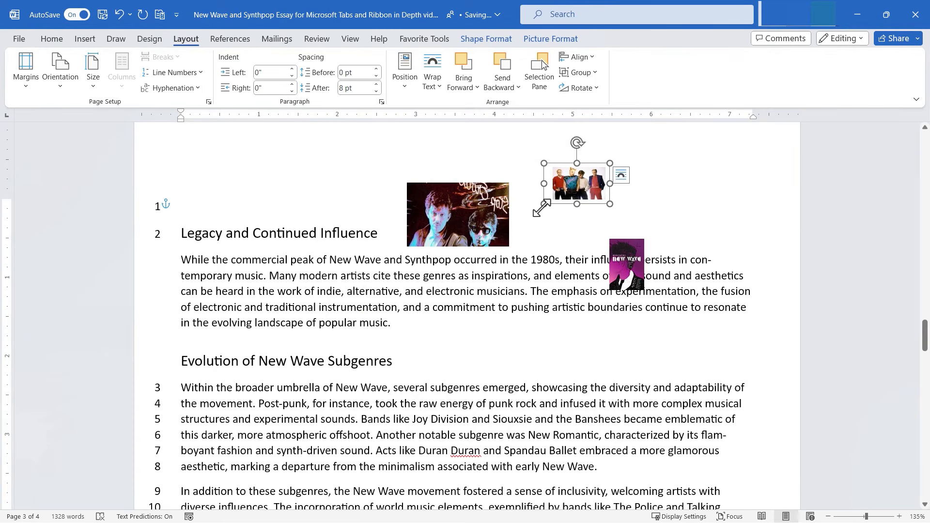
Step: Enlarge the band photo and move the Stop picture left over the heading, unmirrored and larger
drag(543, 206, 583, 216)
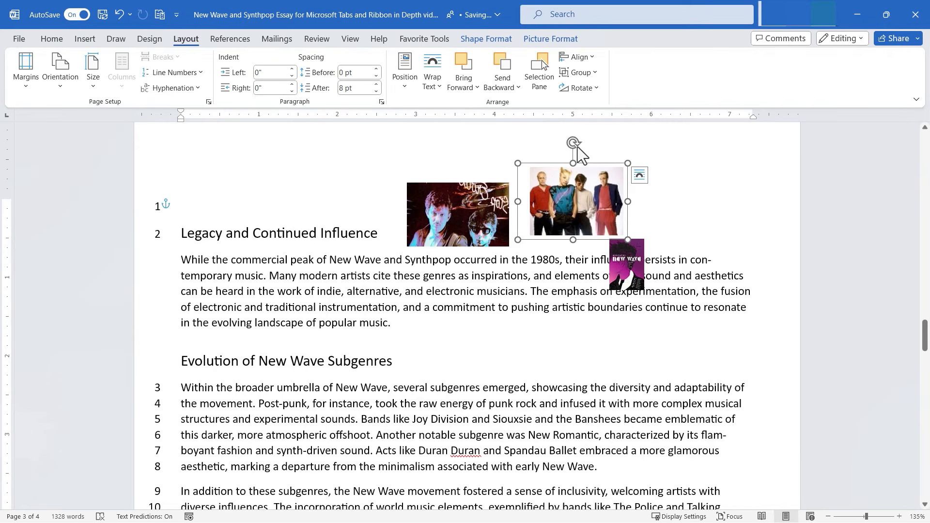
mouse_move(576, 147)
mouse_down()
mouse_move(625, 209)
mouse_move(625, 242)
mouse_move(635, 223)
mouse_move(590, 145)
mouse_move(576, 143)
mouse_up()
drag(460, 222, 429, 252)
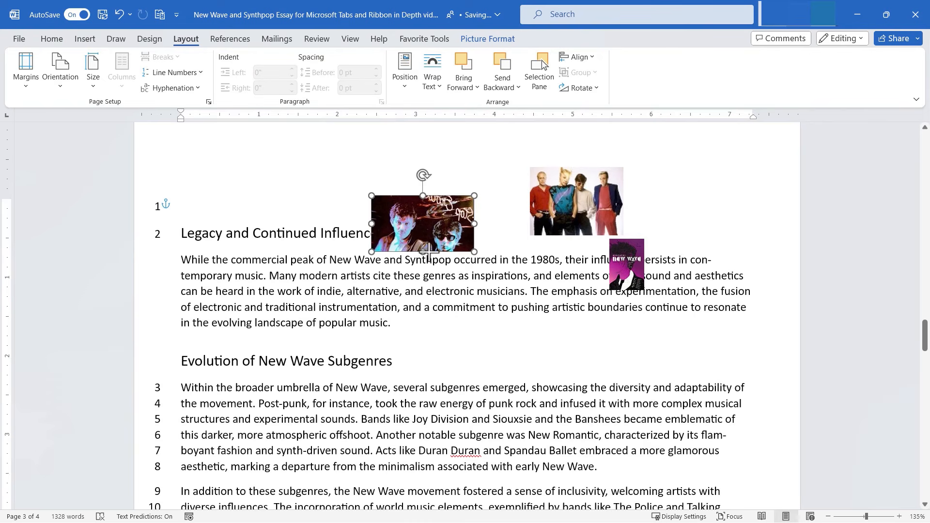
drag(472, 225, 230, 225)
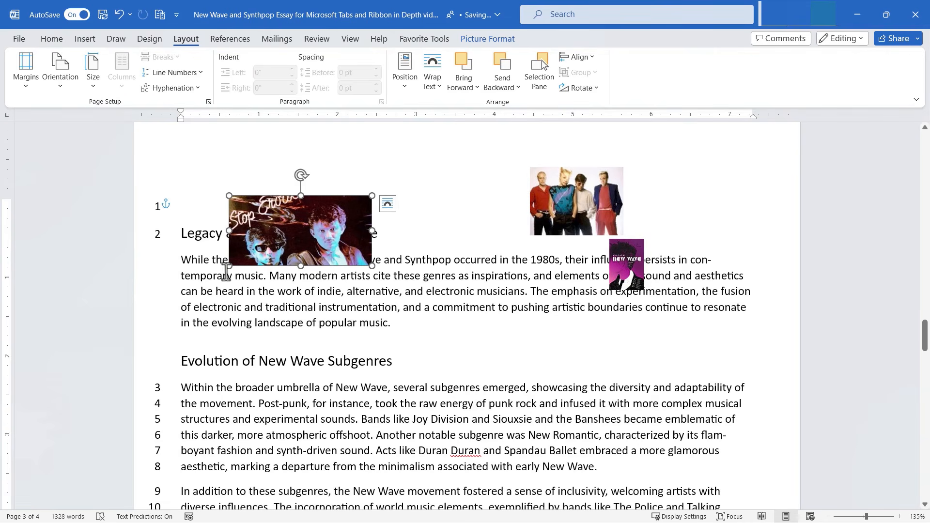
mouse_move(229, 266)
mouse_down()
mouse_move(209, 291)
mouse_move(230, 266)
mouse_up()
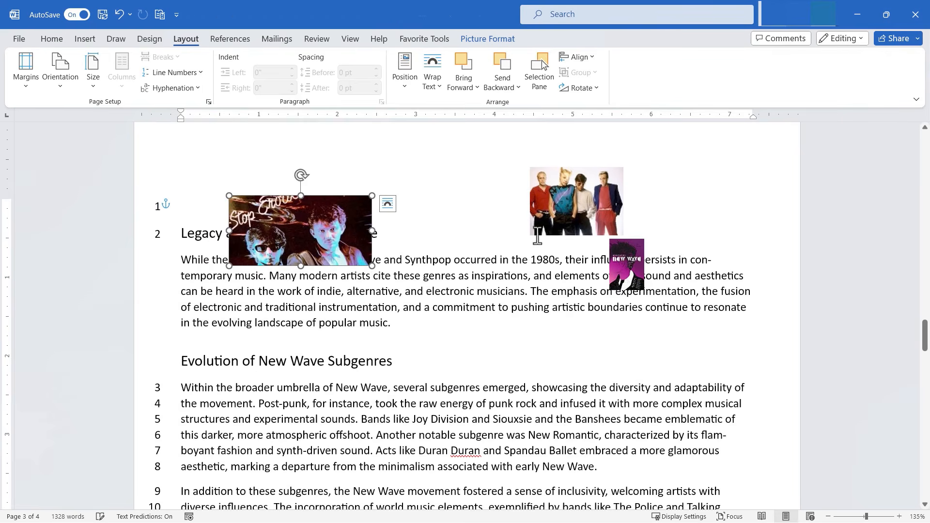
drag(583, 191, 493, 193)
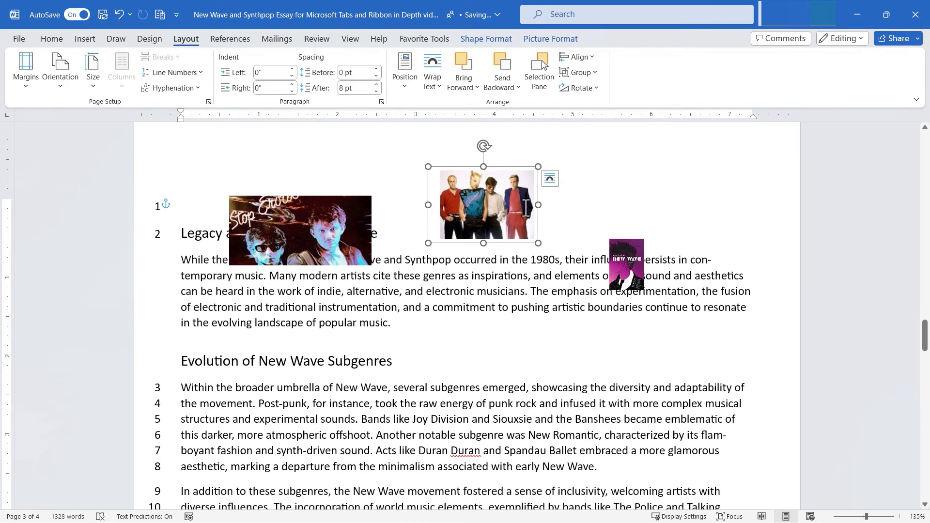
Step: Flip the band photo vertically and back, restoring it upright after a resize
click(584, 90)
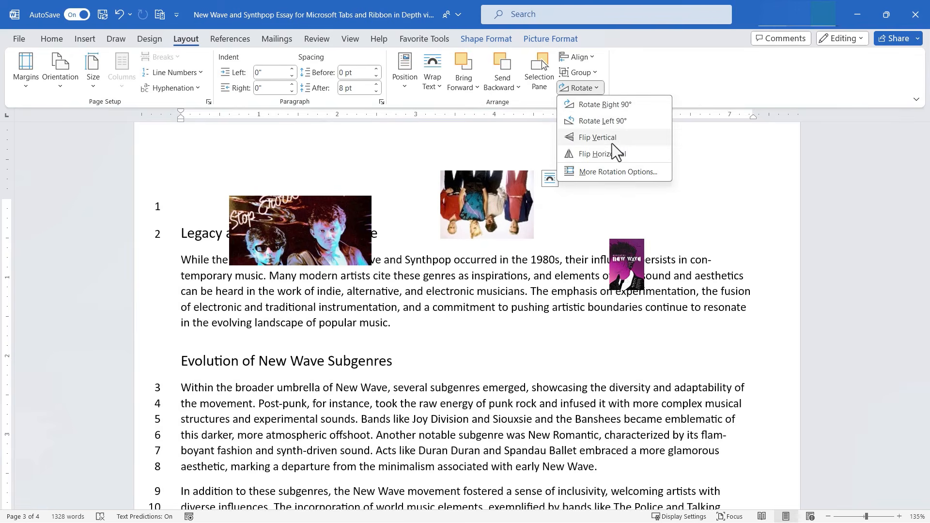
click(612, 144)
click(584, 90)
click(587, 148)
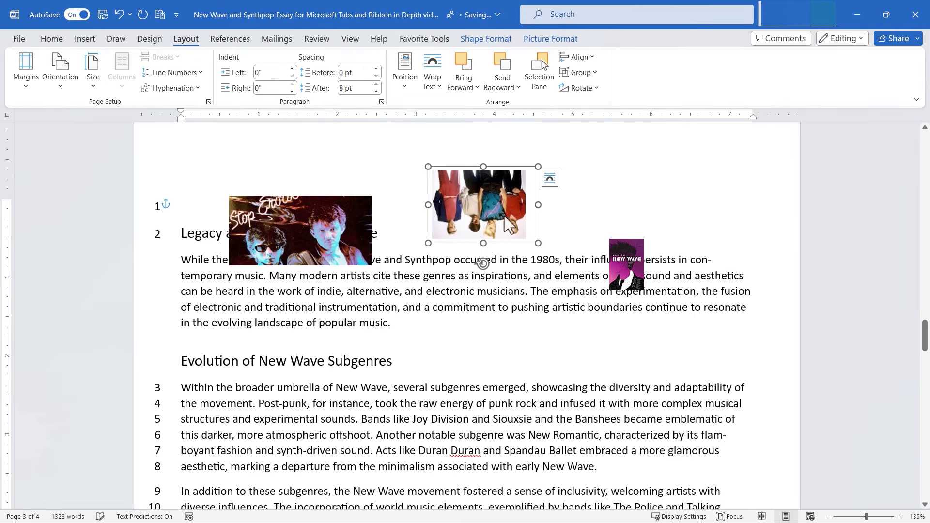
drag(429, 243, 440, 271)
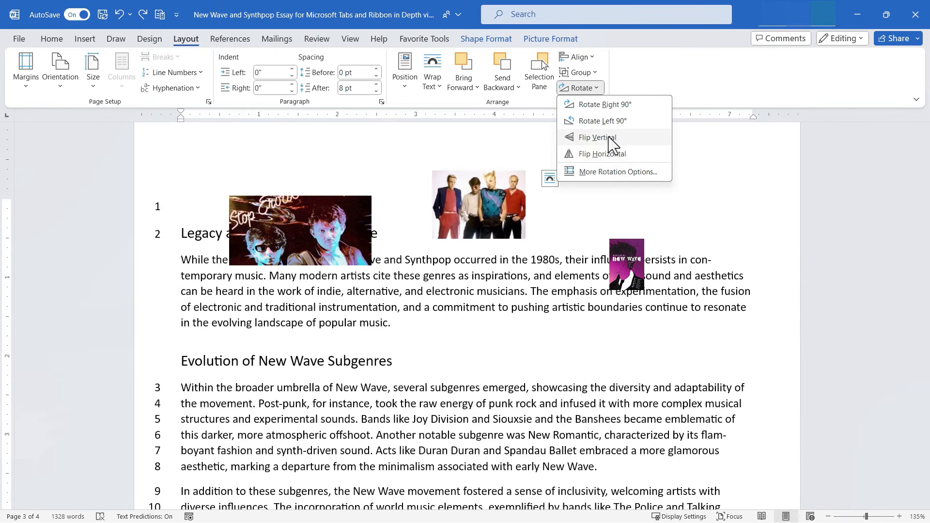
click(609, 137)
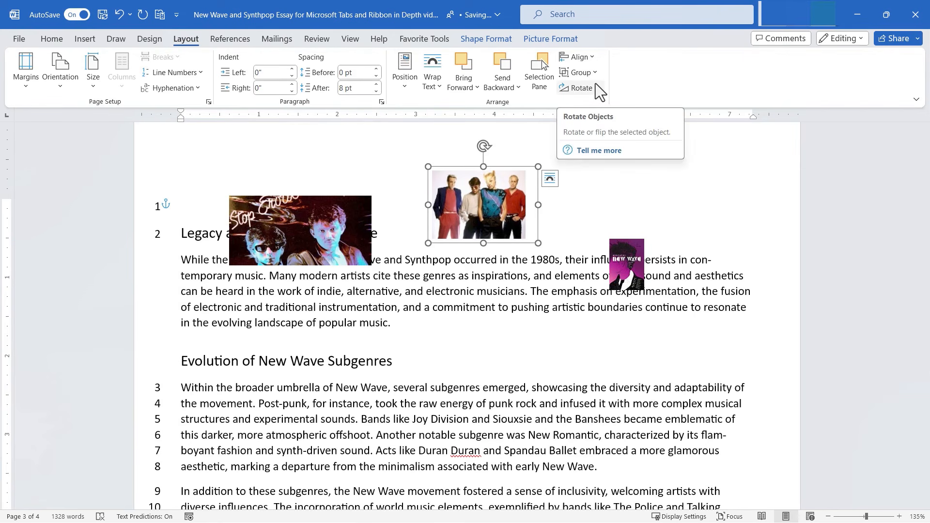
Step: Move the Stop picture down onto the Legacy paragraph and show the References tools
drag(300, 230, 461, 319)
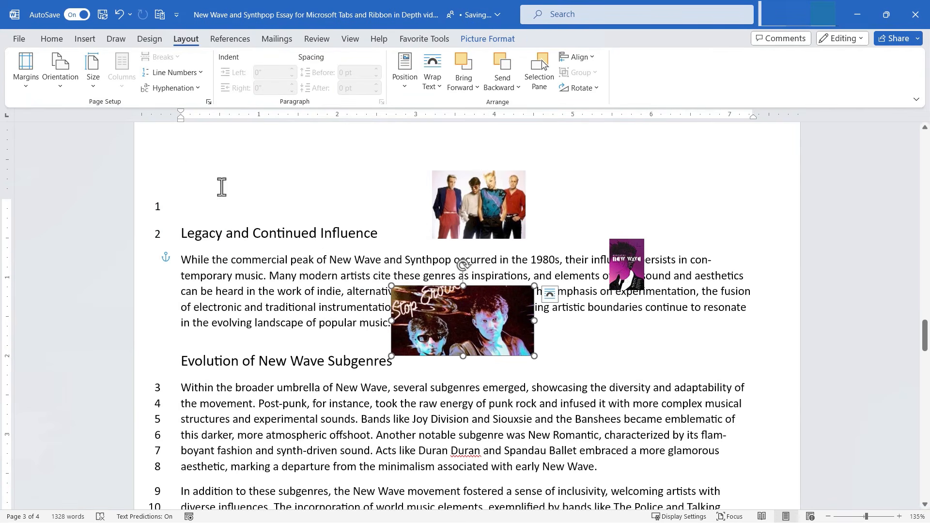
click(53, 40)
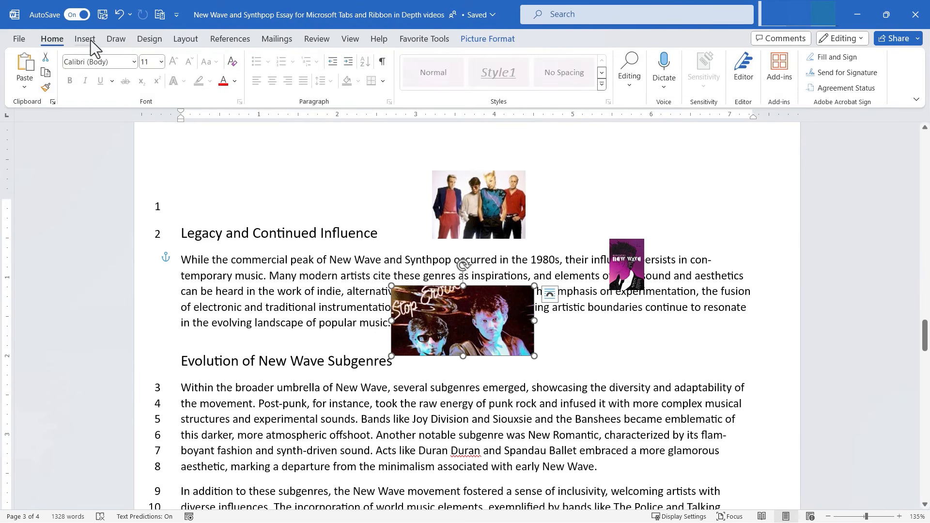
click(85, 40)
click(229, 39)
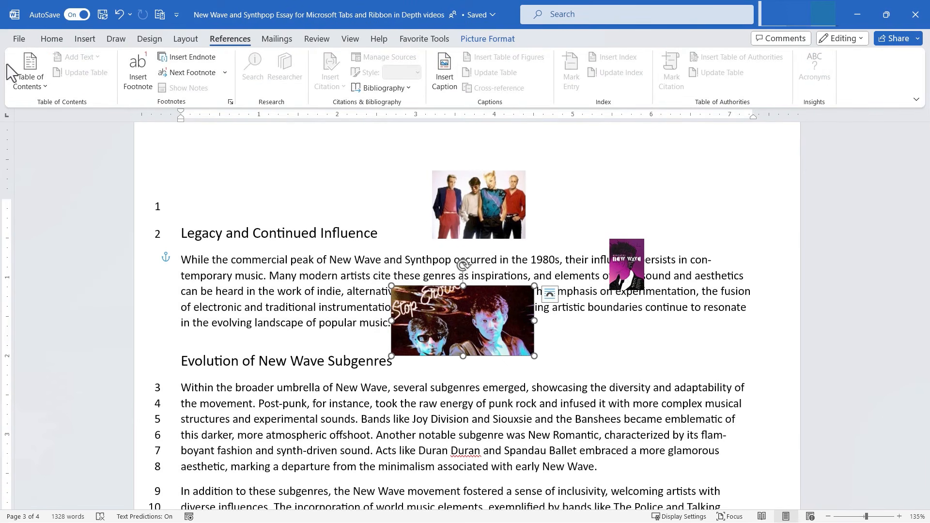